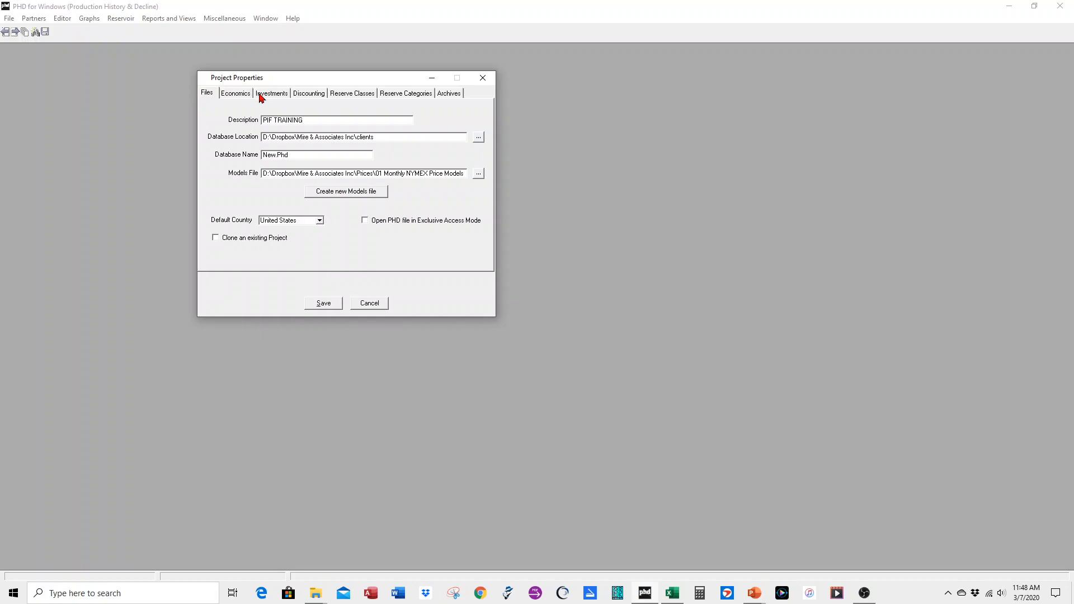
# Set the database location to the PHDWin folder inside 03 Reserves Training Pay it forward and name the database PIF WORK.
pyautogui.click(478, 137)
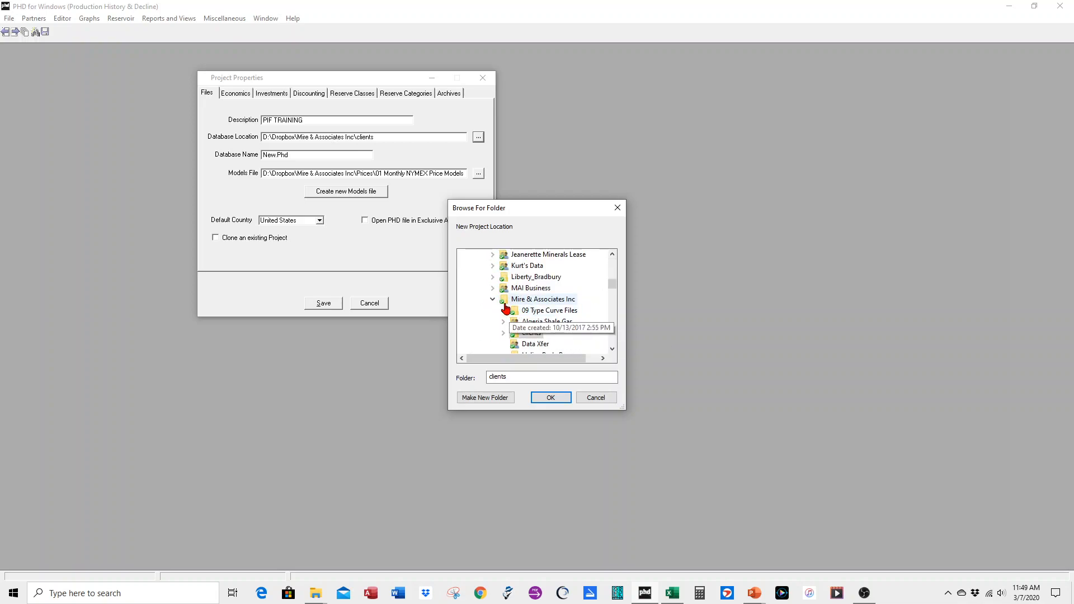
pyautogui.click(492, 288)
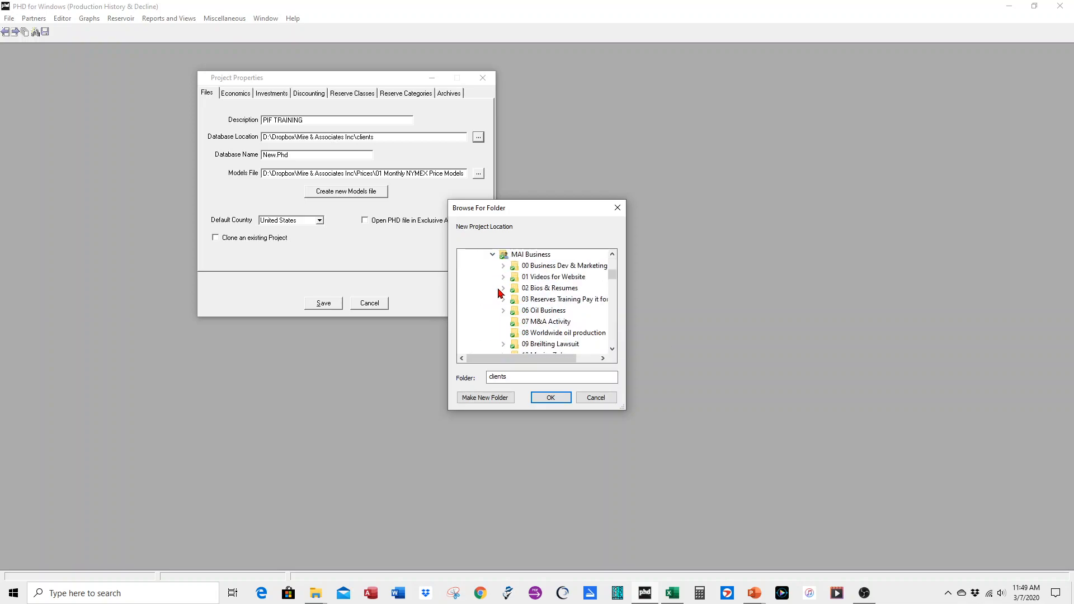
pyautogui.click(554, 299)
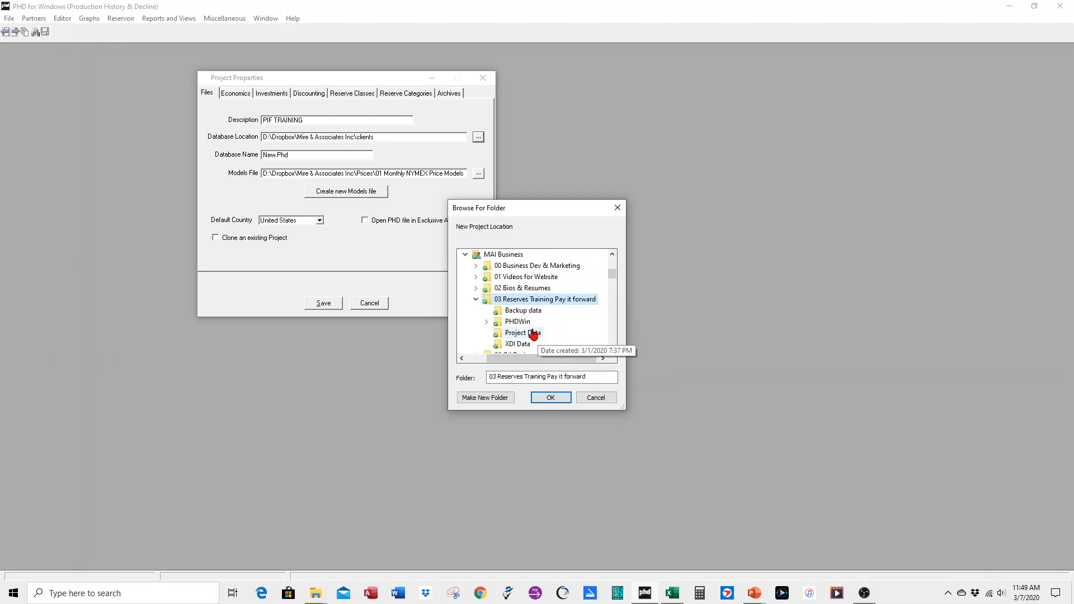
pyautogui.click(518, 322)
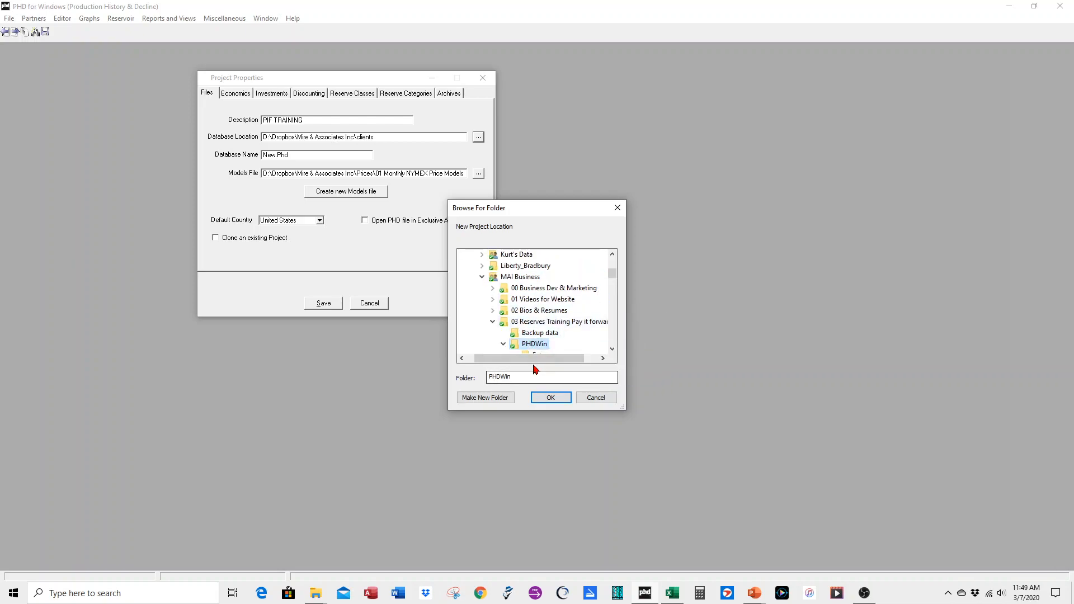
pyautogui.click(543, 393)
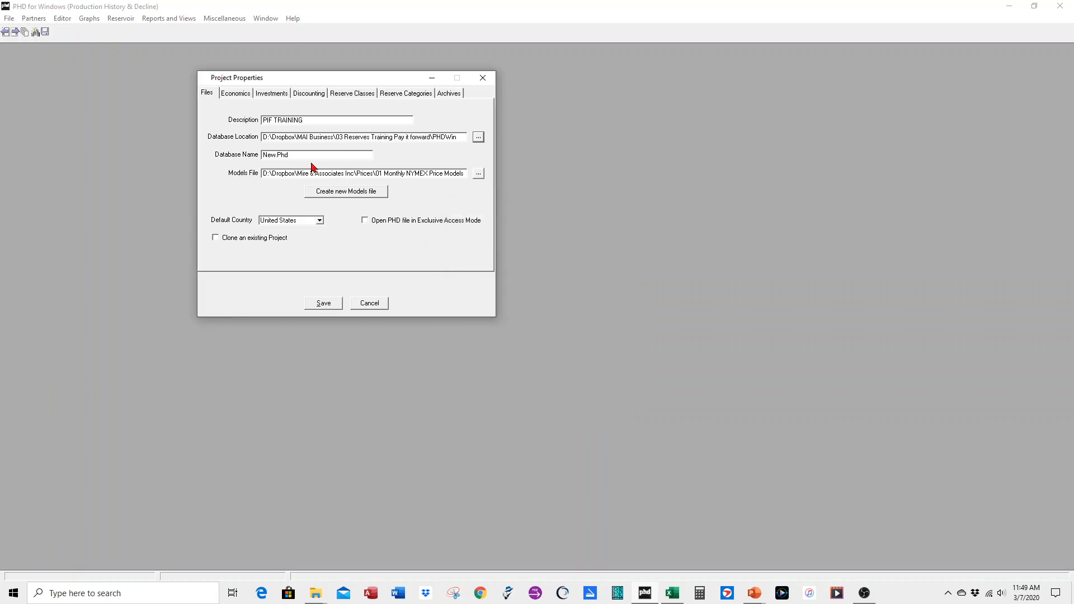
pyautogui.moveTo(308, 155); pyautogui.dragTo(228, 156)
pyautogui.write('PIF WORK')
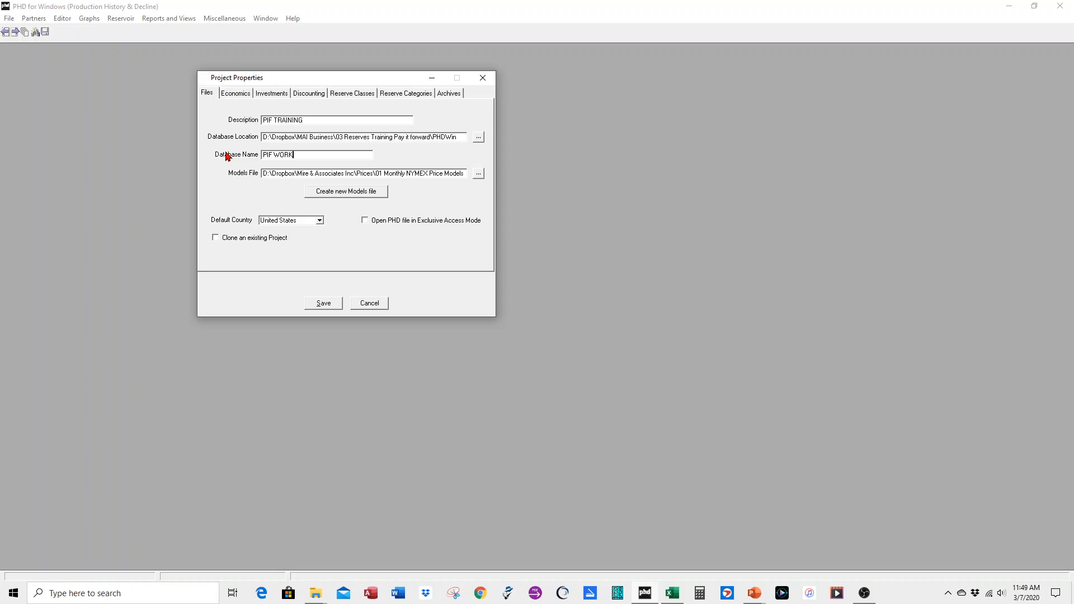
# Use Master200302.mod from the training project's PHDWin folder as the models file and save the new project.
pyautogui.click(478, 174)
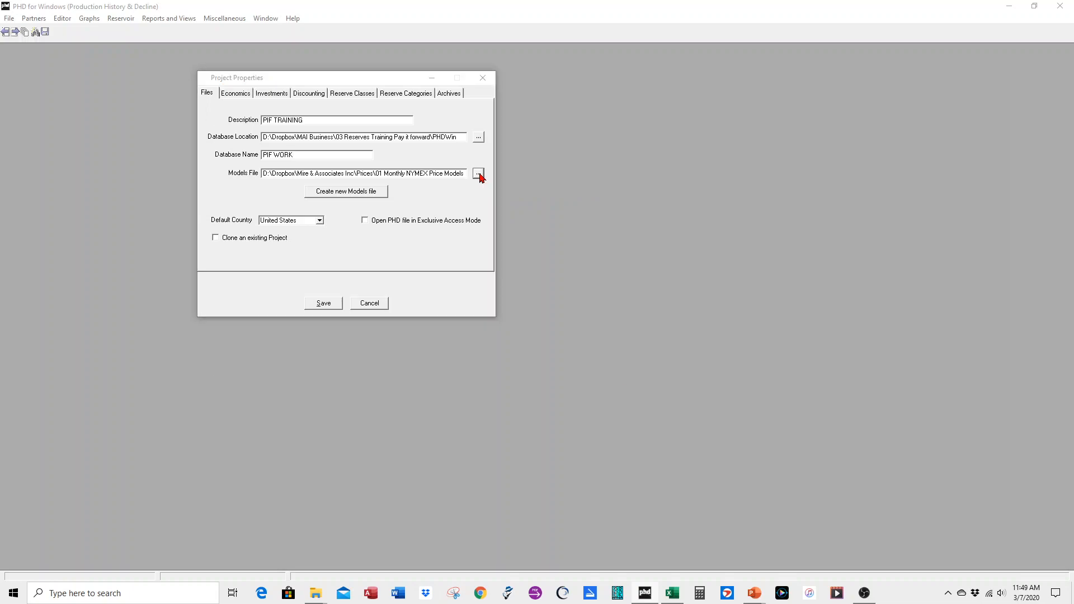
pyautogui.scroll(10, 274, 184)
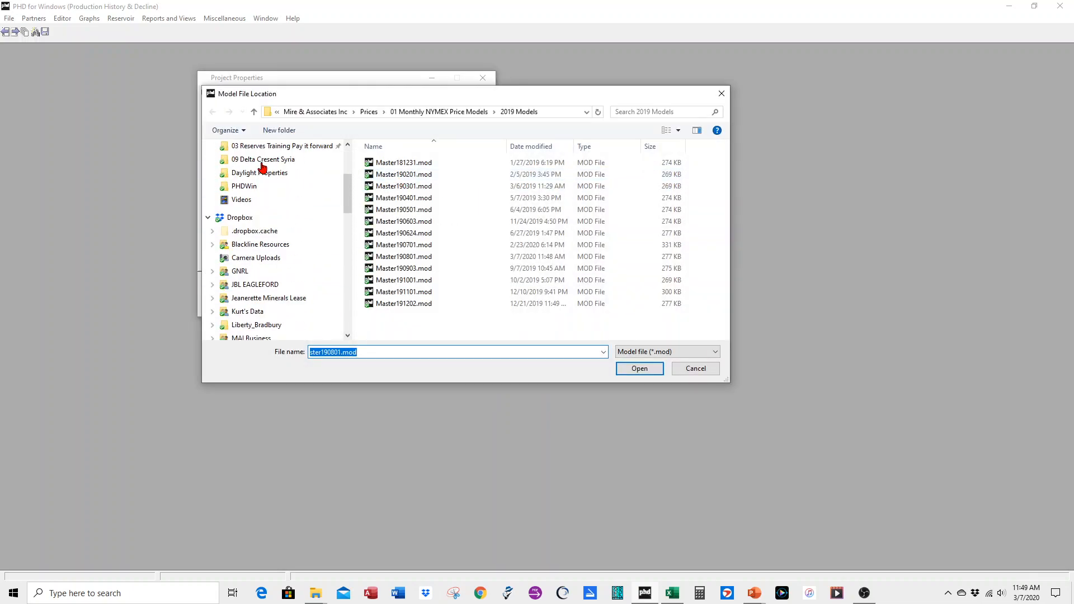
pyautogui.click(274, 176)
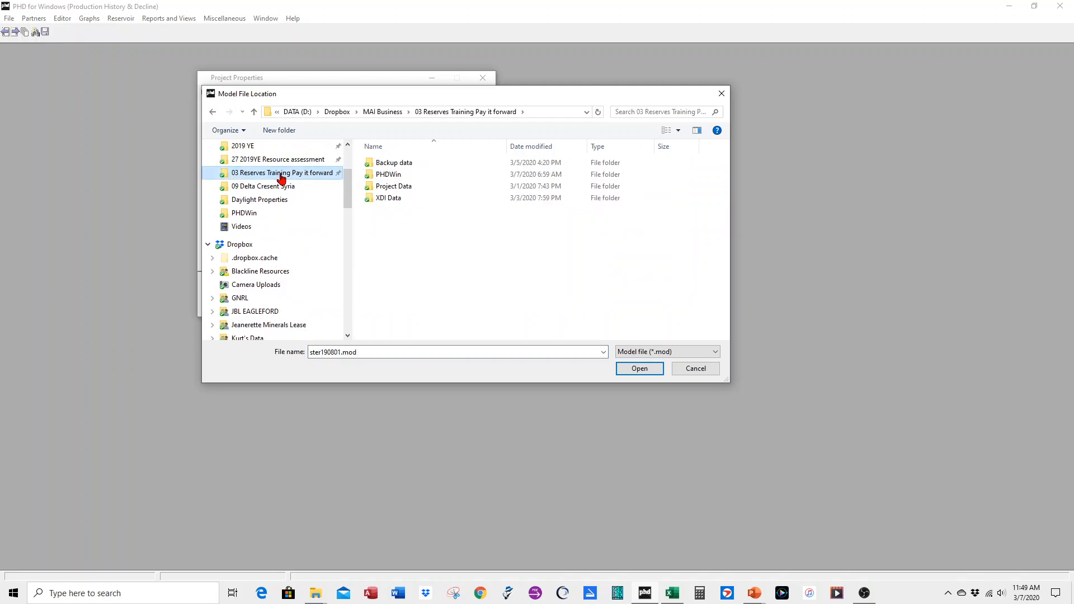
pyautogui.doubleClick(371, 175)
pyautogui.click(386, 175)
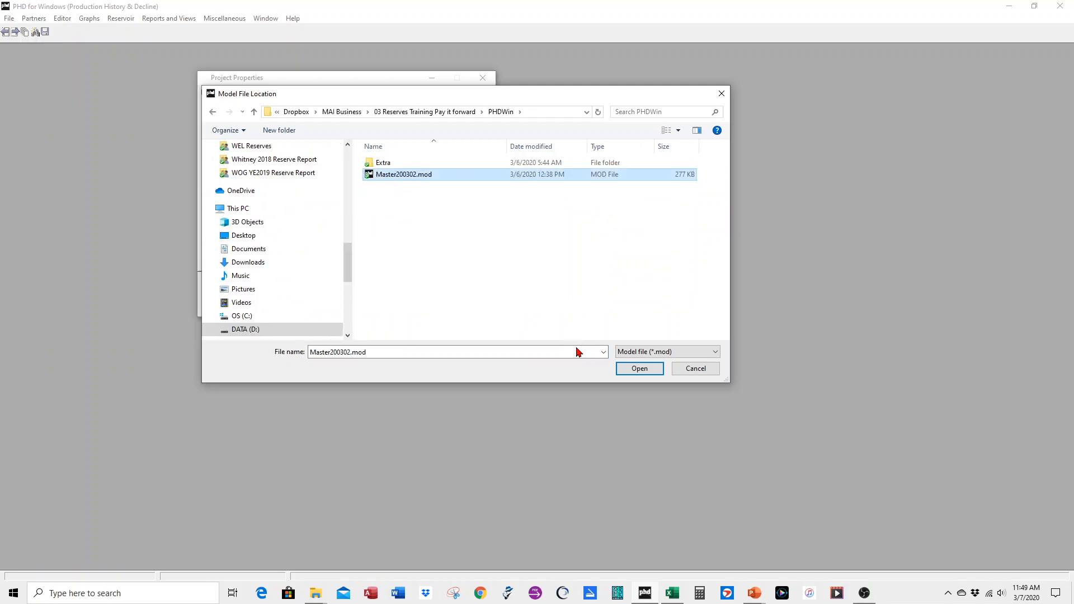
pyautogui.click(639, 368)
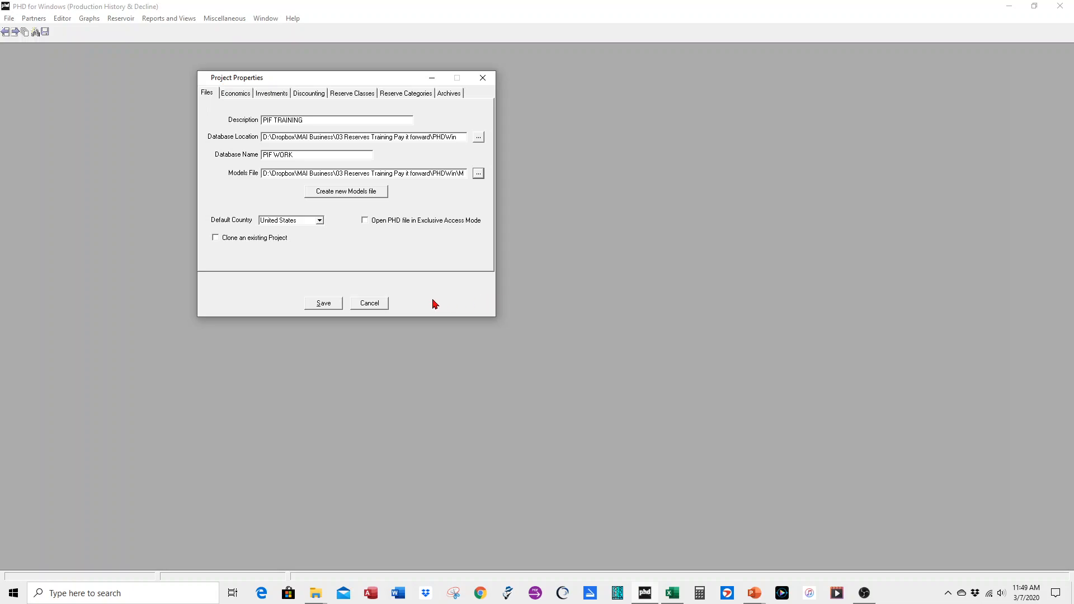
pyautogui.click(329, 305)
# Reopen the project properties and edit the as-of date in the economics settings.
pyautogui.click(9, 20)
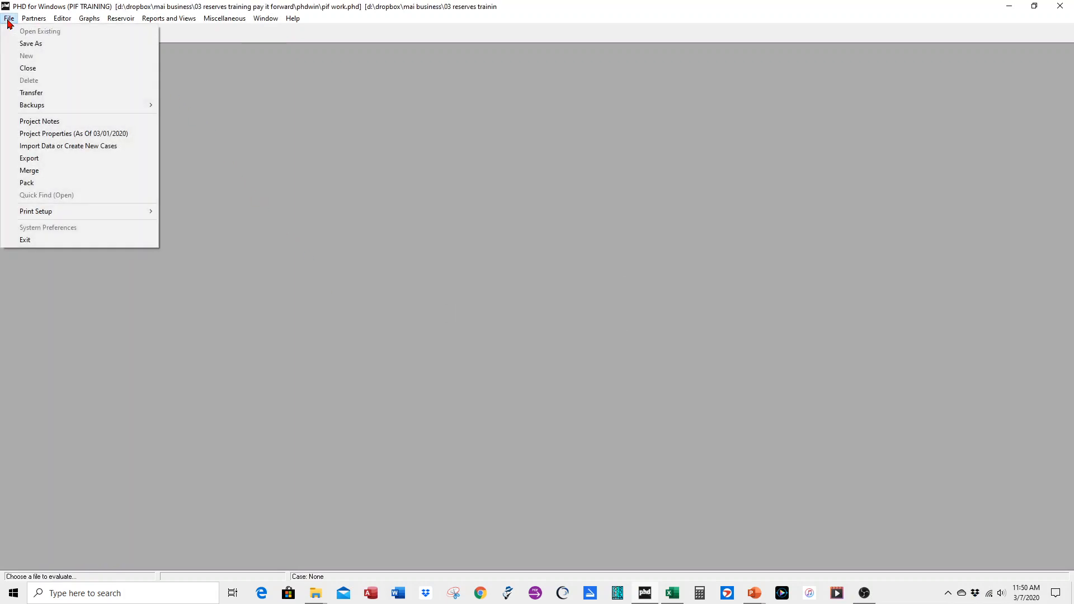
pyautogui.click(67, 134)
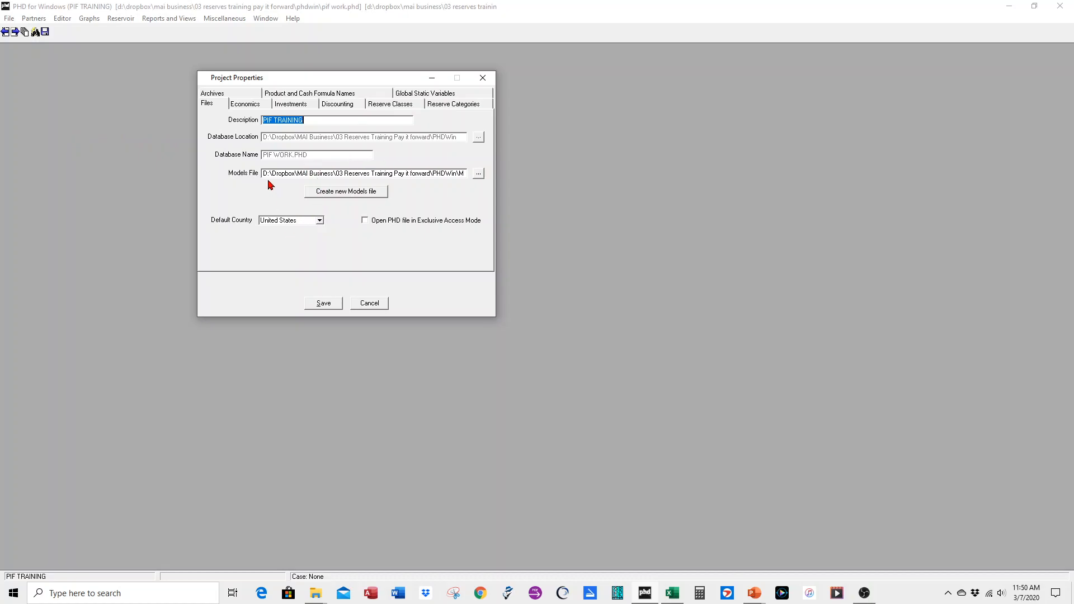
pyautogui.click(251, 107)
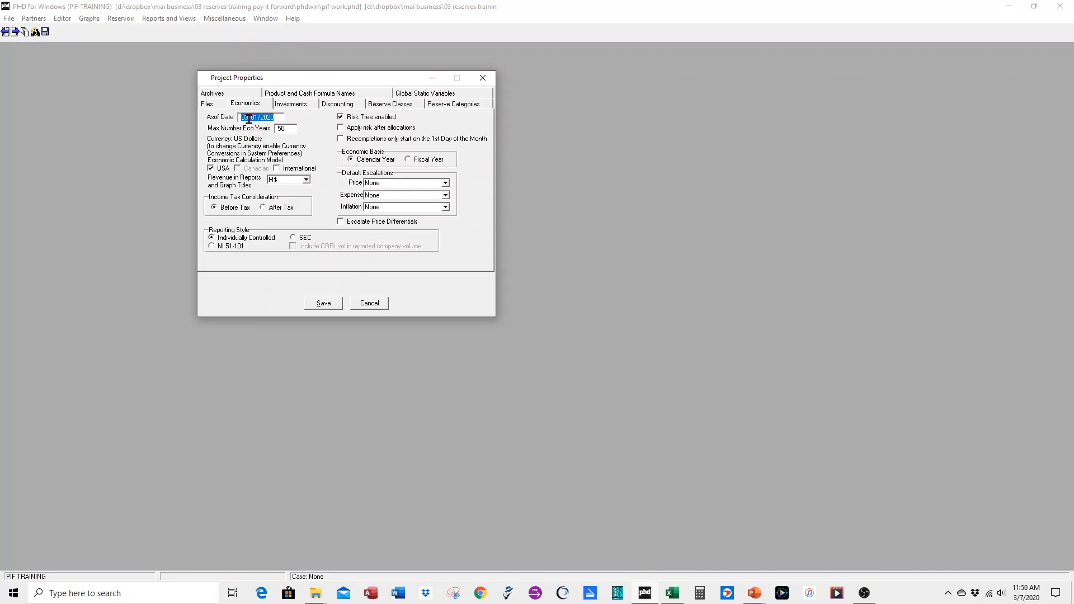
pyautogui.click(248, 119)
pyautogui.write('1')
# Review the annual discount rates and the present worth profile percentages in the project's discounting settings.
pyautogui.click(338, 106)
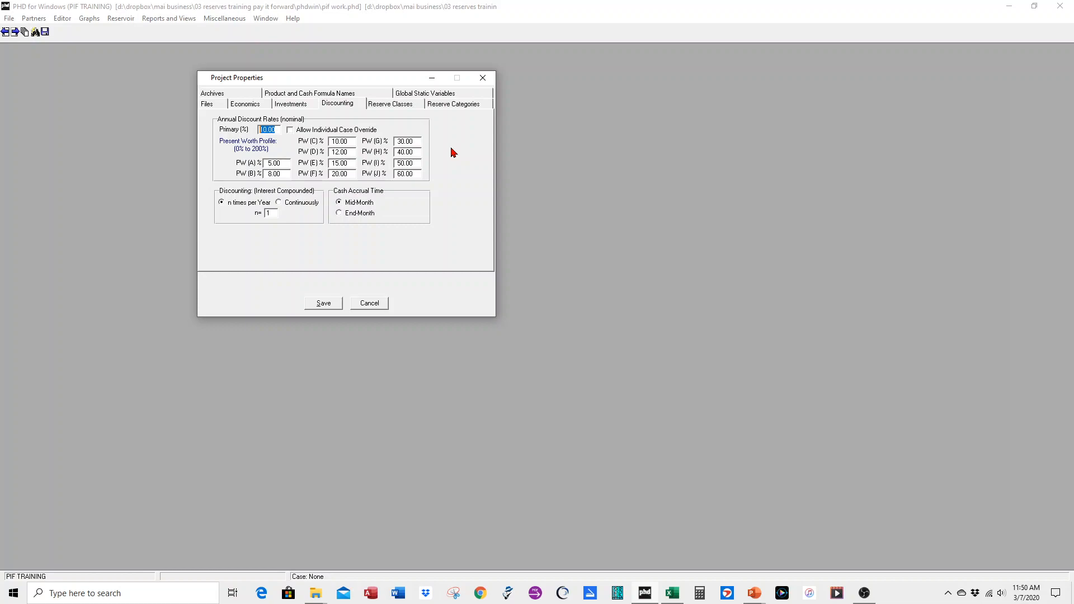
pyautogui.click(282, 163)
pyautogui.click(287, 173)
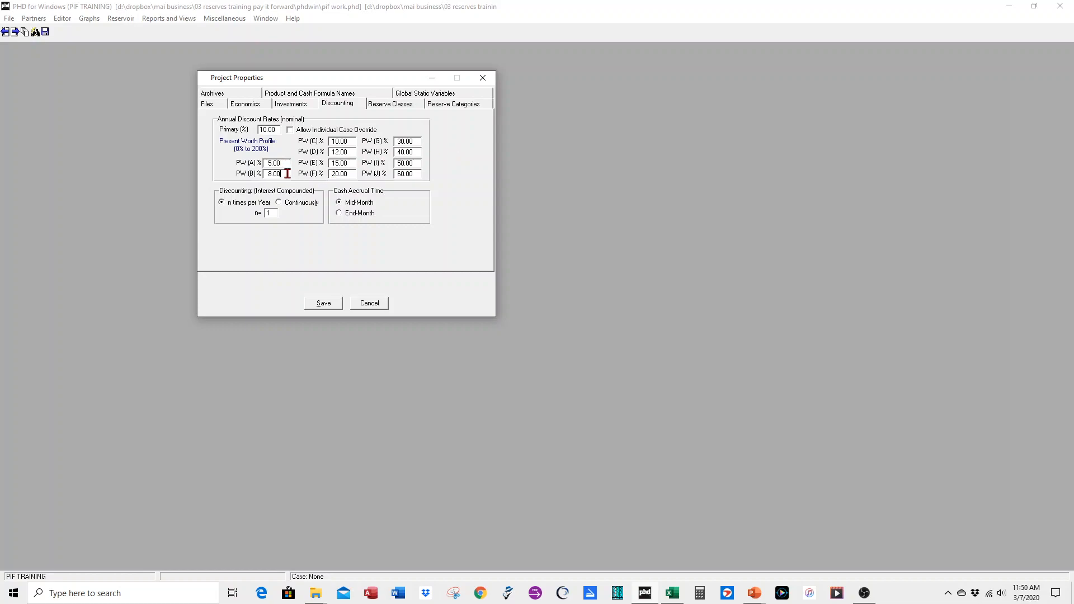
pyautogui.click(345, 151)
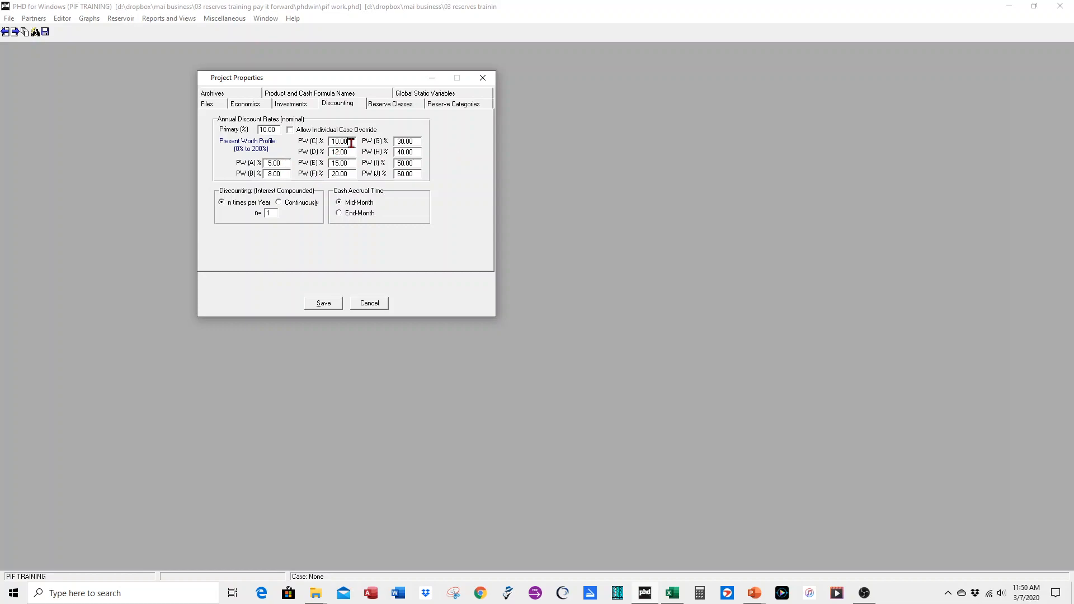
pyautogui.doubleClick(403, 161)
pyautogui.doubleClick(402, 151)
pyautogui.doubleClick(390, 140)
# Check the project's reserve classes and reserve categories, and save the project properties.
pyautogui.click(395, 104)
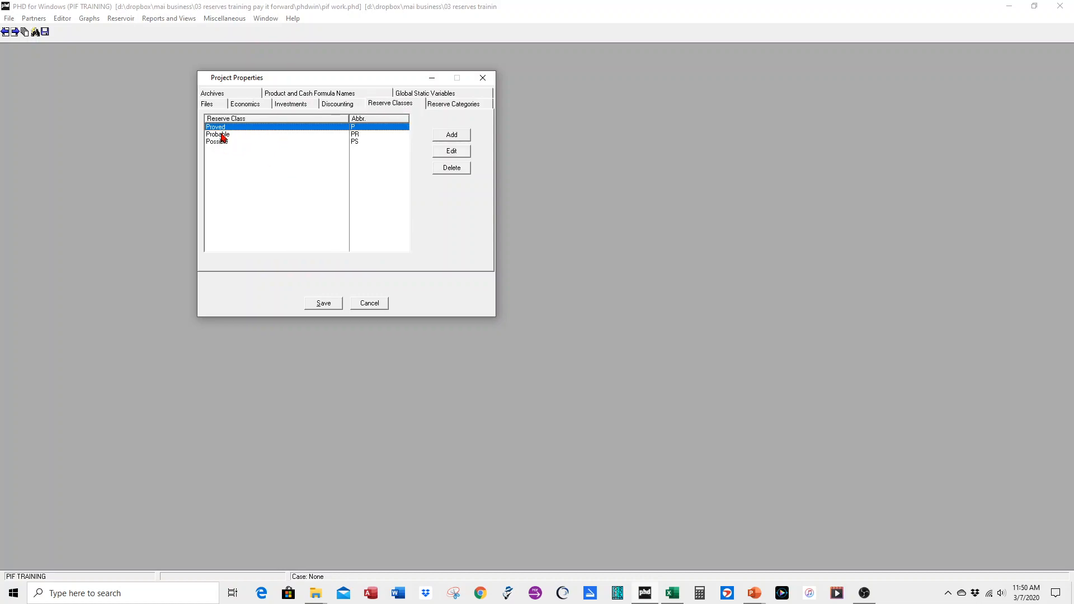
pyautogui.click(463, 107)
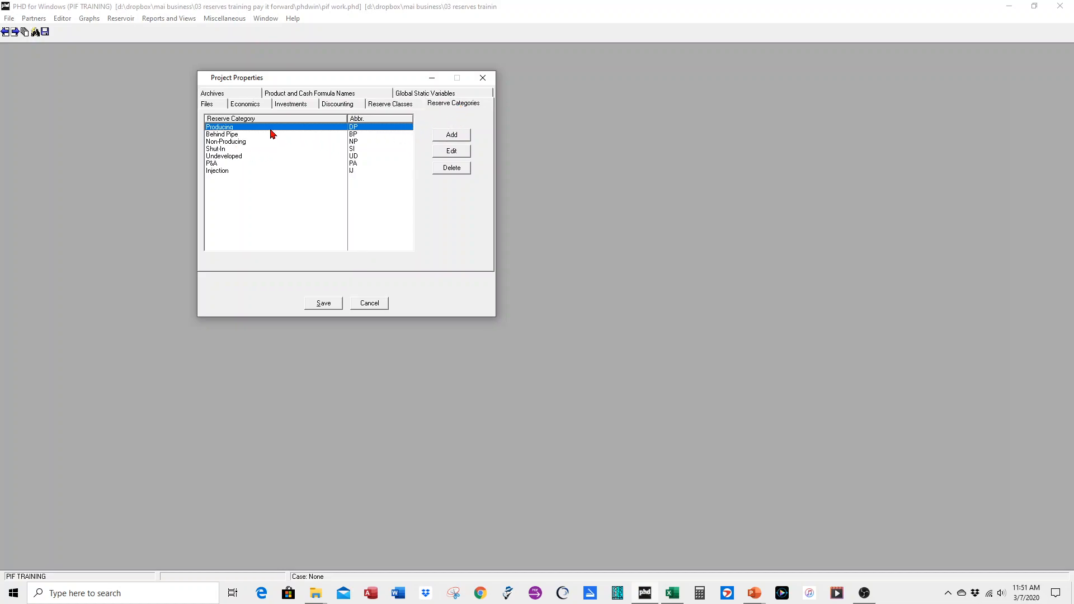
pyautogui.click(335, 303)
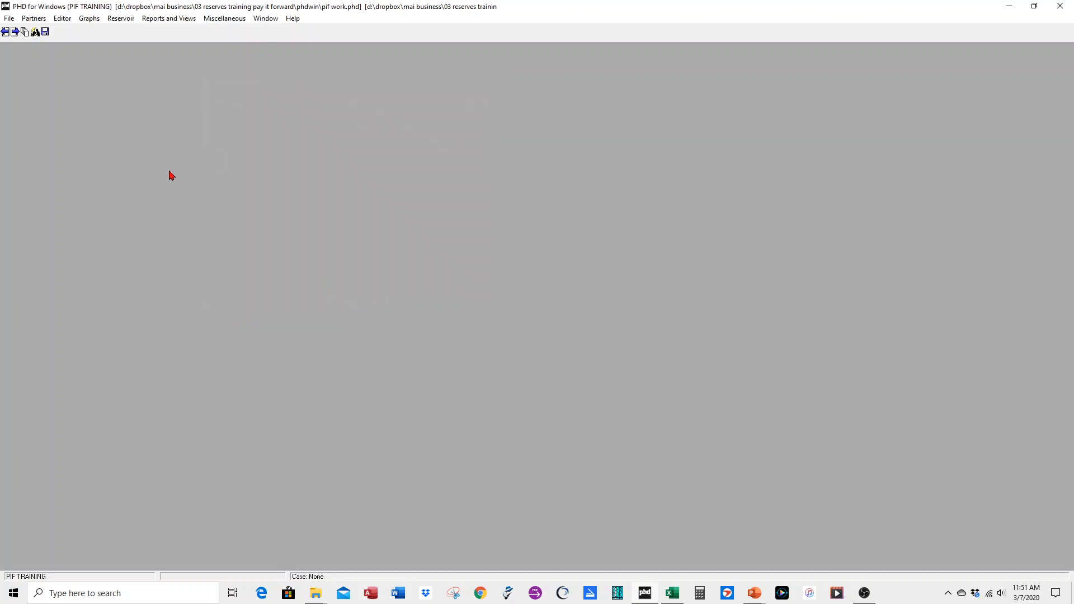
# Start a new single standard case named MIRE 31 with county ST MARY, state LA and oil as the major phase.
pyautogui.click(25, 32)
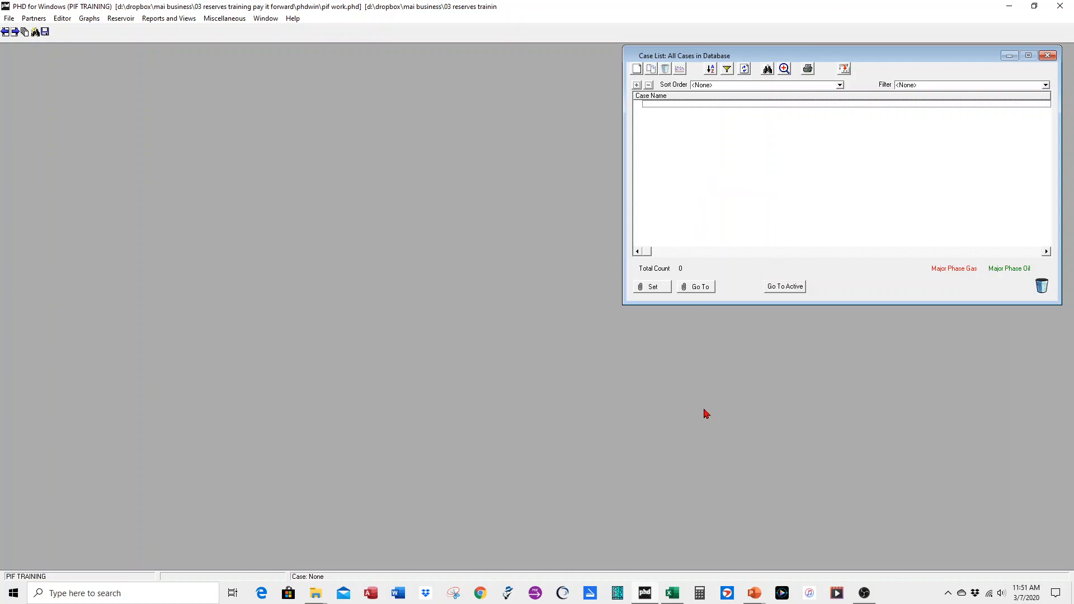
pyautogui.click(637, 69)
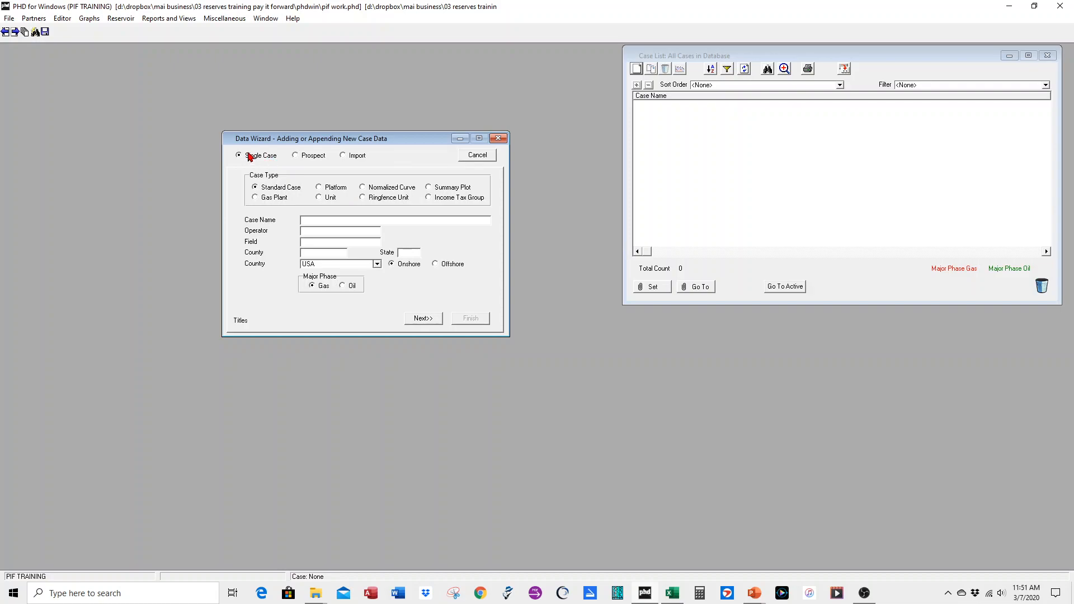
pyautogui.click(309, 220)
pyautogui.click(345, 286)
pyautogui.click(416, 251)
pyautogui.write('LA')
pyautogui.click(424, 321)
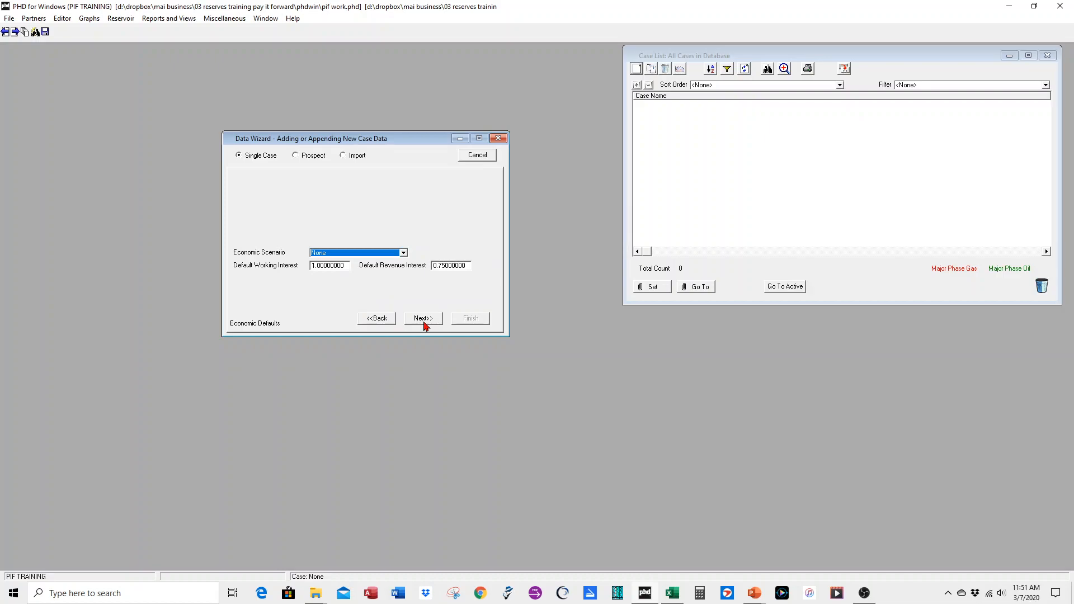
# Accept the new case's economic defaults with the economic scenario set to None.
pyautogui.click(347, 265)
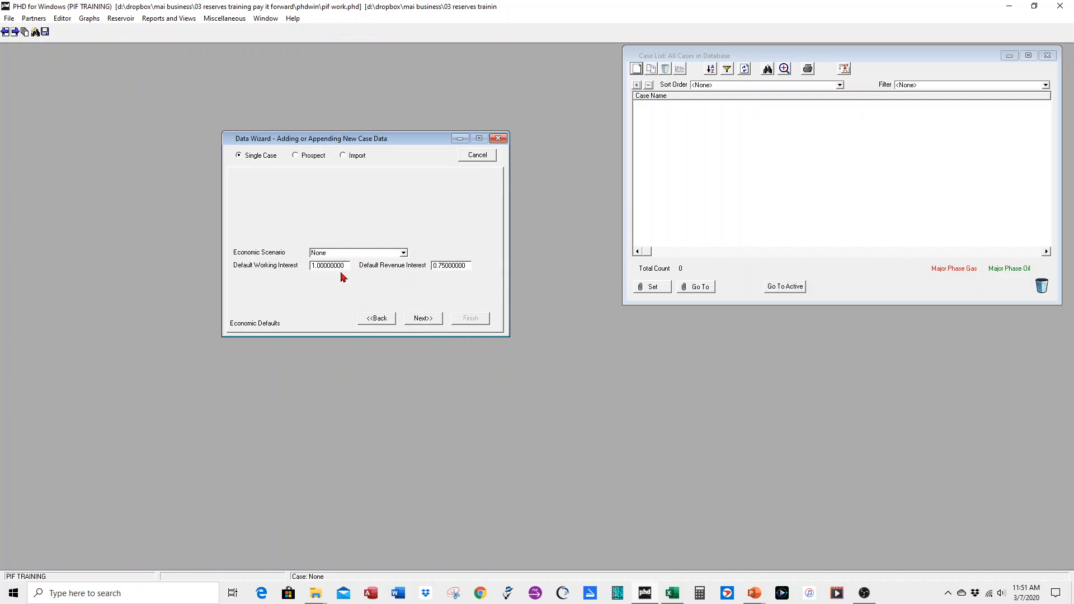
pyautogui.click(343, 253)
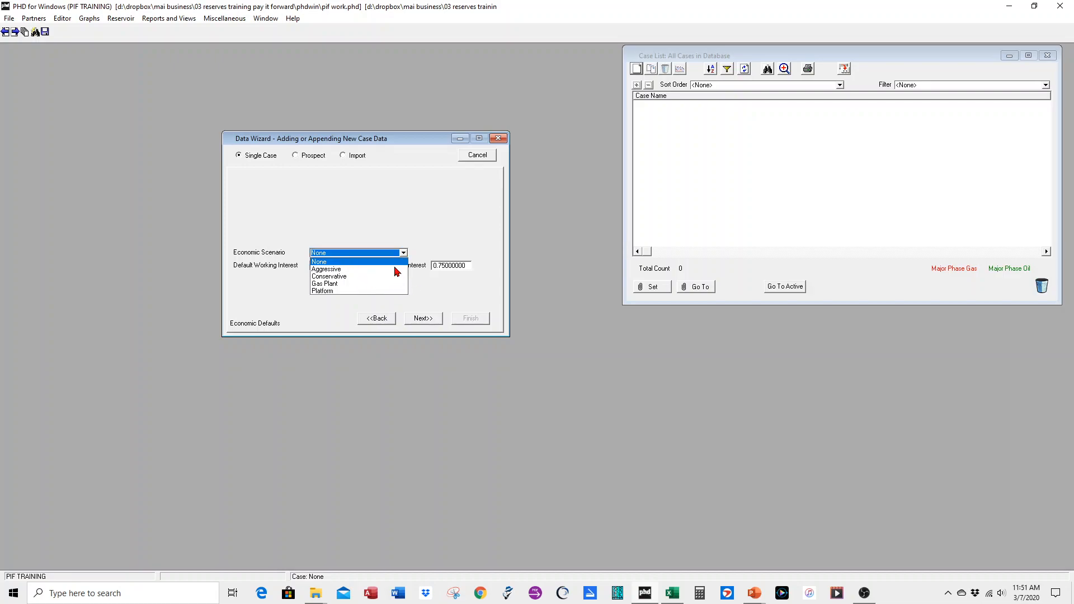
pyautogui.click(390, 261)
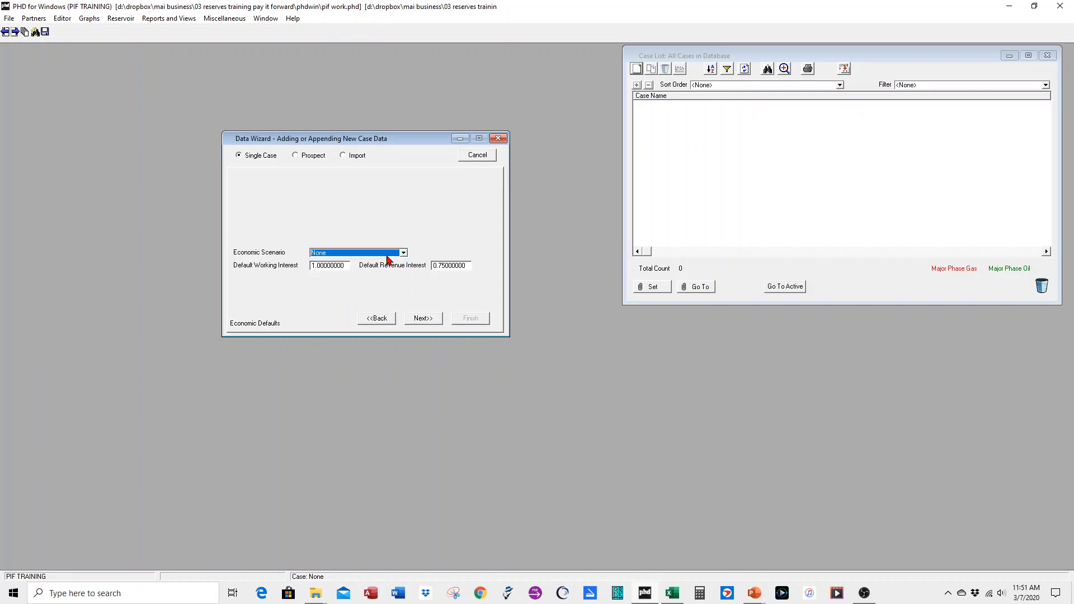
pyautogui.click(432, 320)
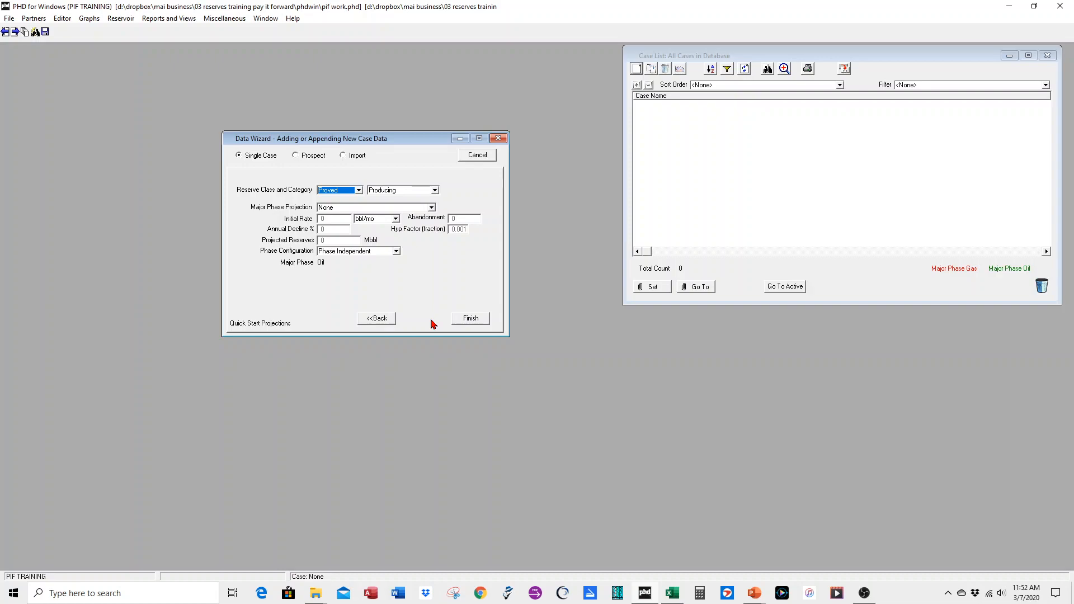
# Finish creating the case as Proved Producing with the major phase projection set to None.
pyautogui.click(434, 191)
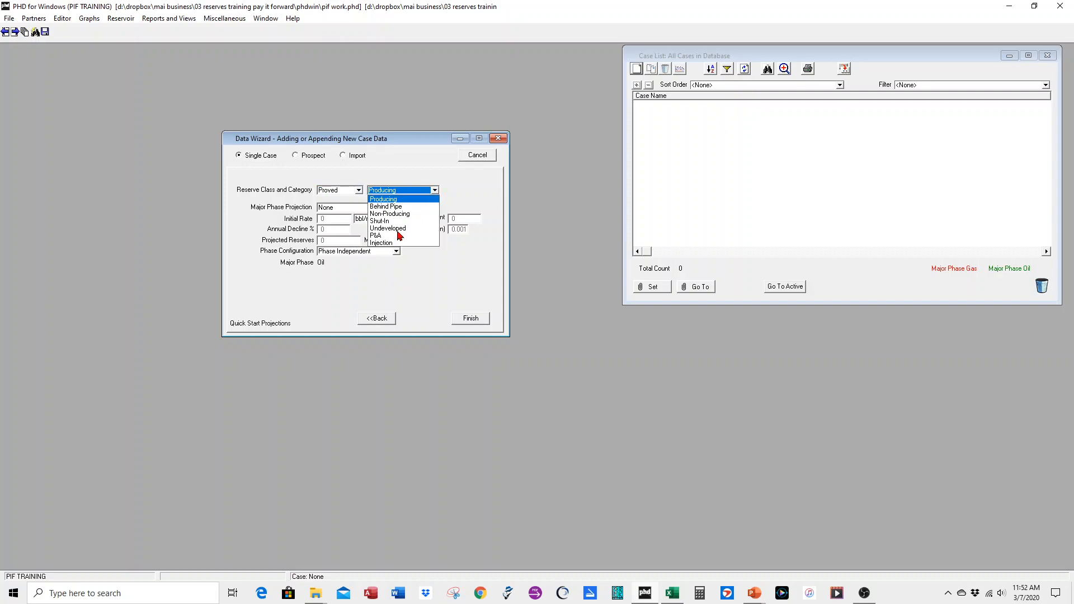
pyautogui.click(469, 200)
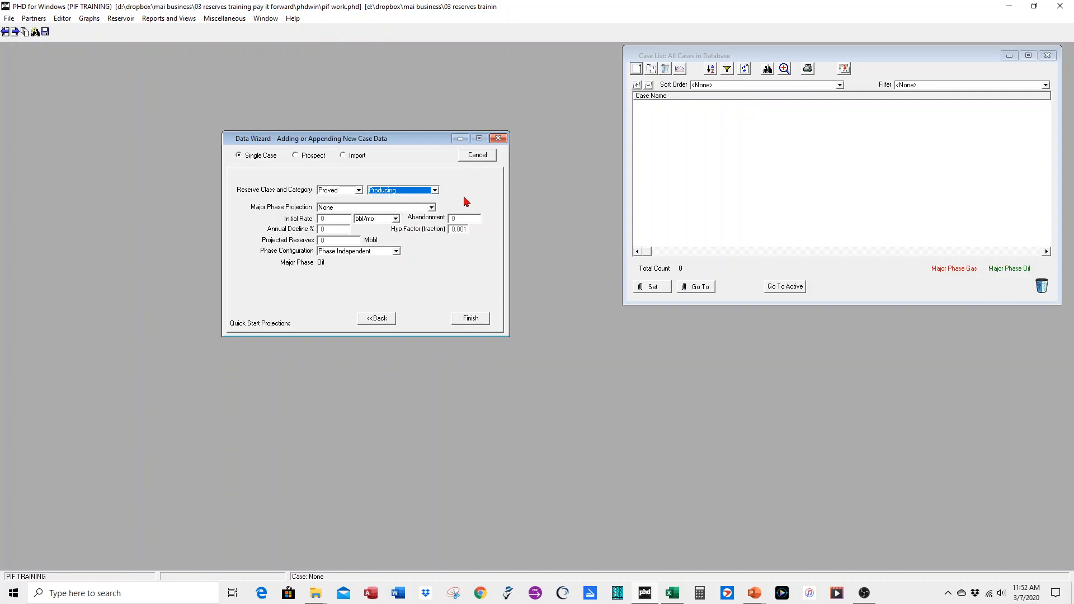
pyautogui.click(432, 208)
pyautogui.click(432, 210)
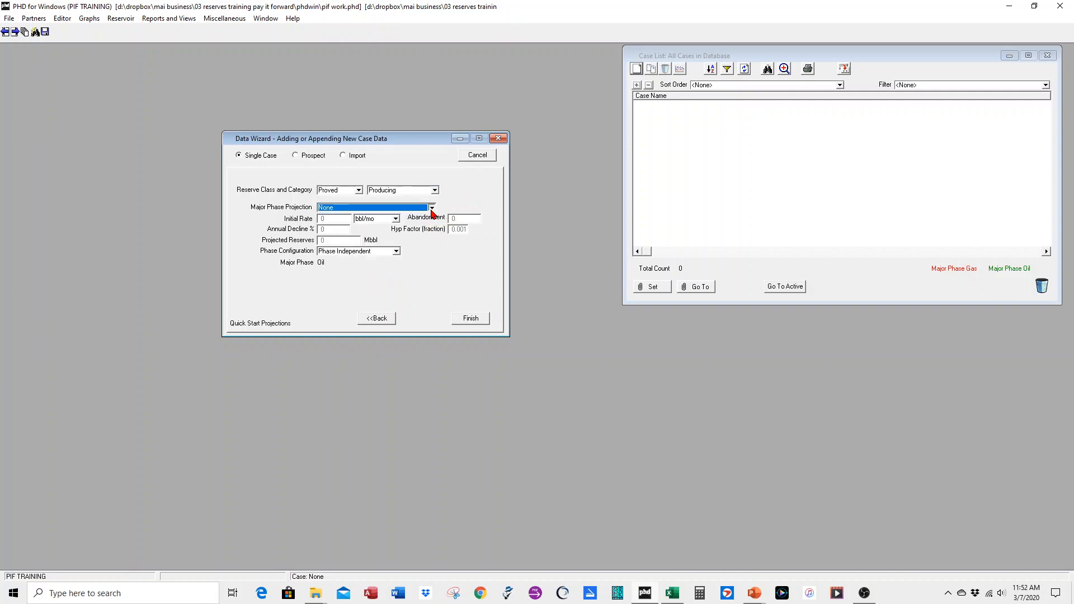
pyautogui.click(470, 321)
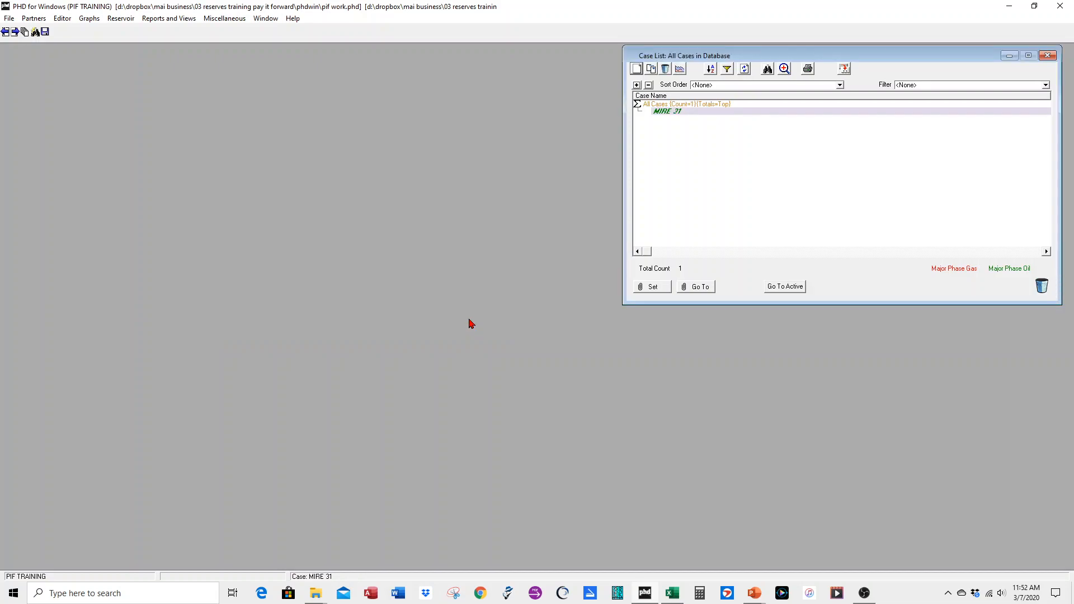
# Open the case editor and the graphs window for the MIRE 31 case.
pyautogui.click(667, 111)
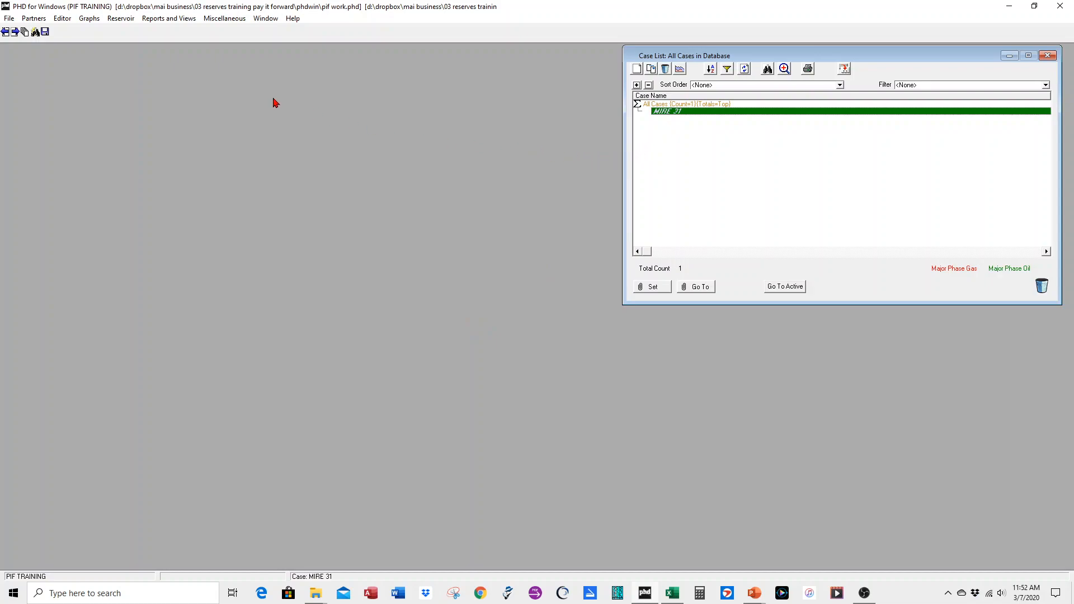
pyautogui.click(62, 19)
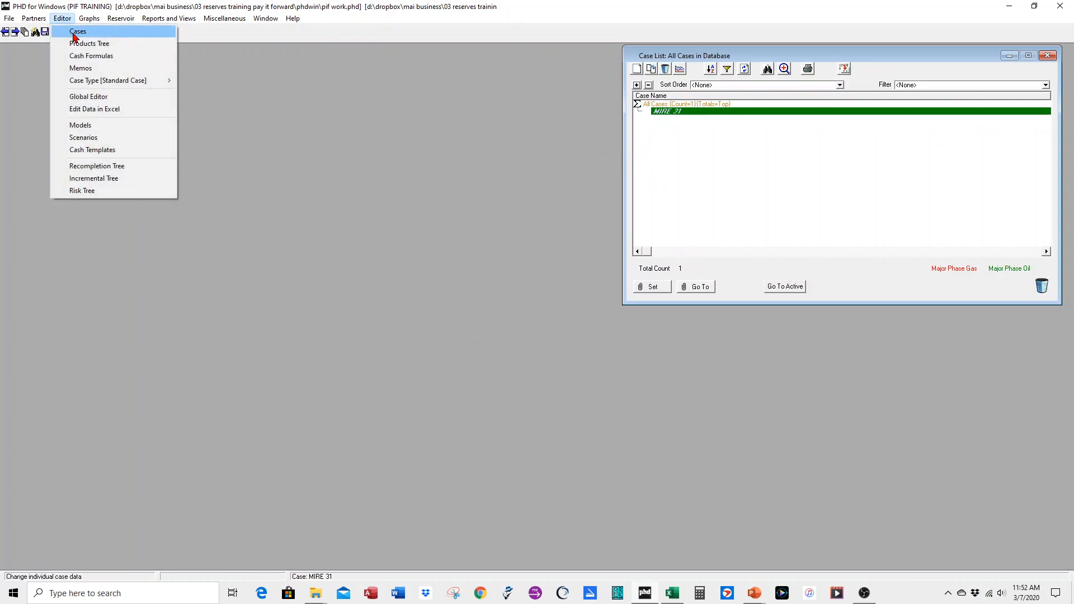
pyautogui.click(74, 34)
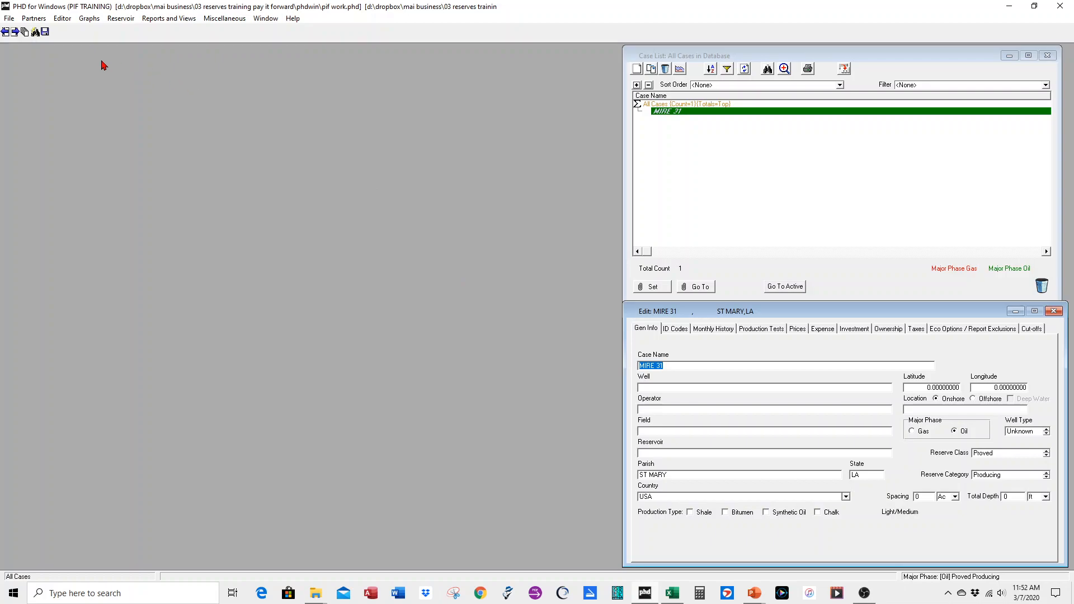
pyautogui.click(90, 19)
pyautogui.click(94, 30)
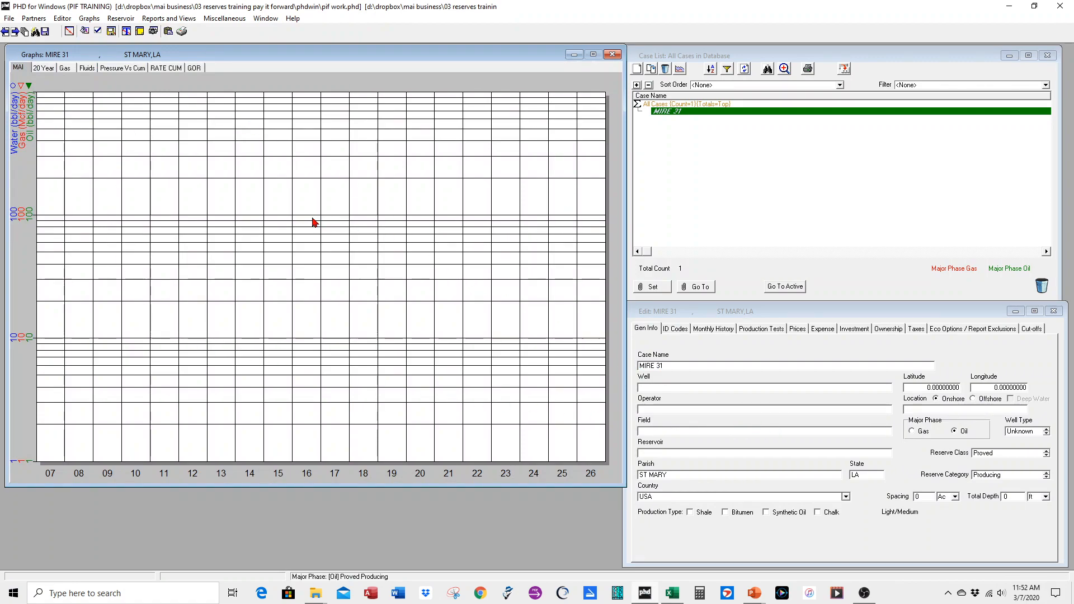
pyautogui.click(760, 323)
pyautogui.click(761, 329)
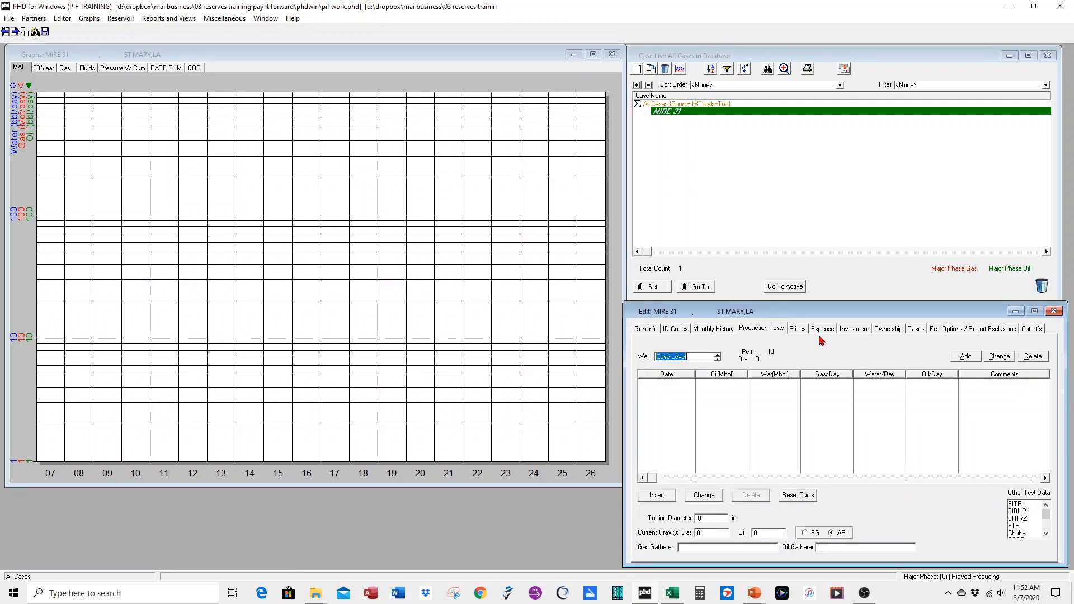
pyautogui.click(653, 330)
pyautogui.click(399, 282)
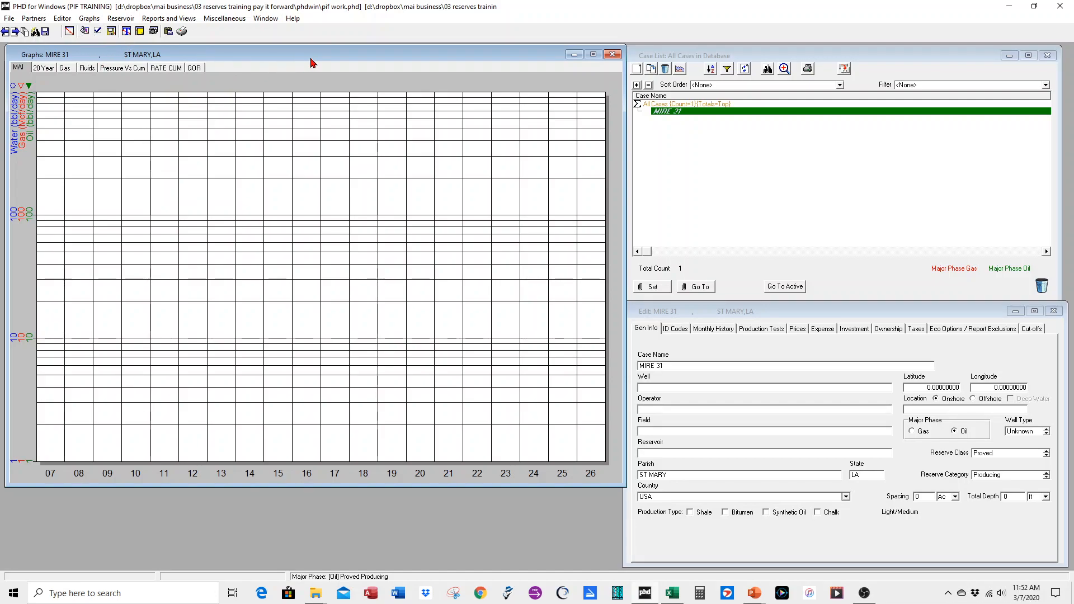
# Open the graph's top title setup, turn off the Operator title's check mark and replace the Major Phase title with Field.
pyautogui.click(89, 21)
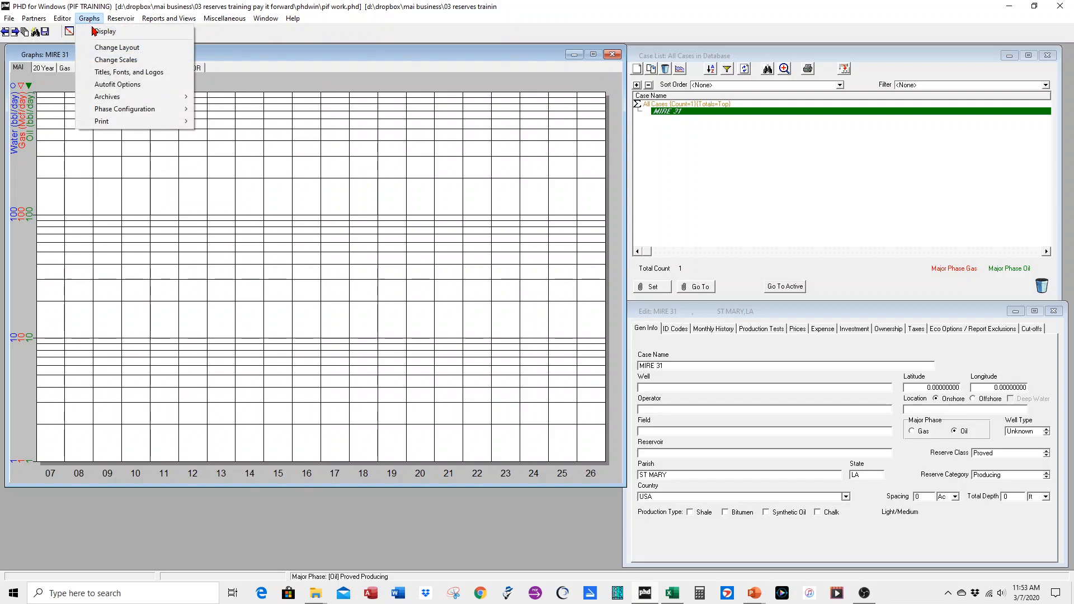
pyautogui.click(109, 73)
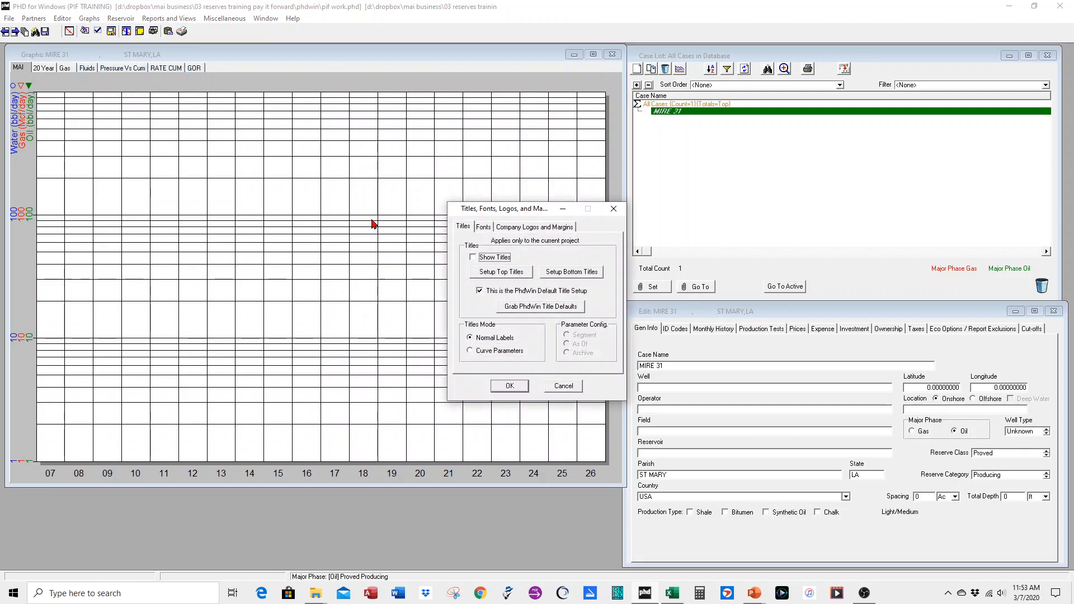
pyautogui.click(486, 273)
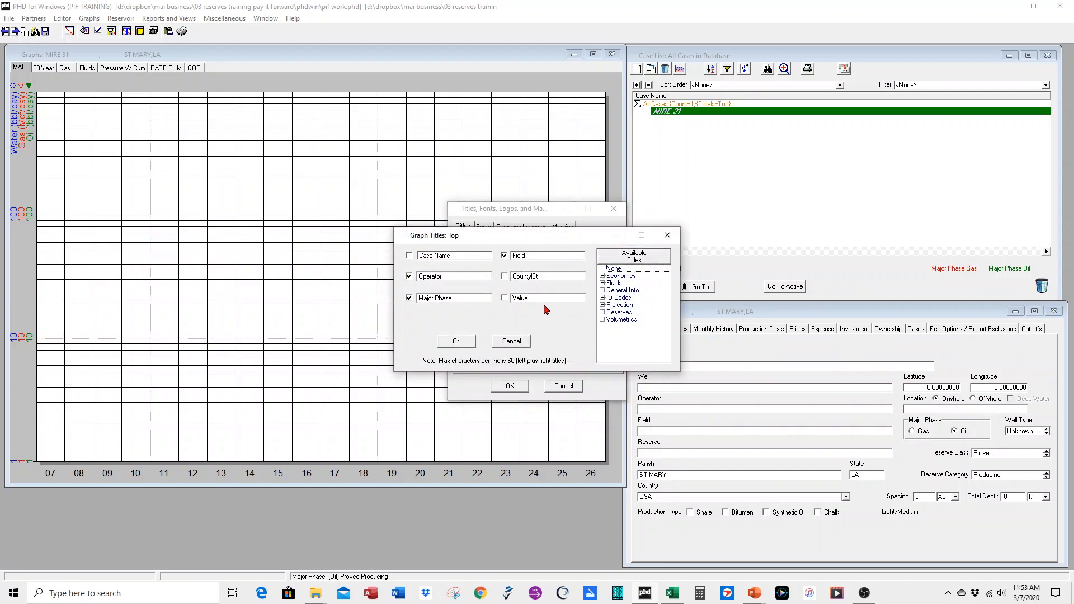
pyautogui.click(409, 276)
pyautogui.click(409, 276)
pyautogui.click(409, 276)
pyautogui.doubleClick(608, 291)
pyautogui.moveTo(626, 342); pyautogui.dragTo(437, 298)
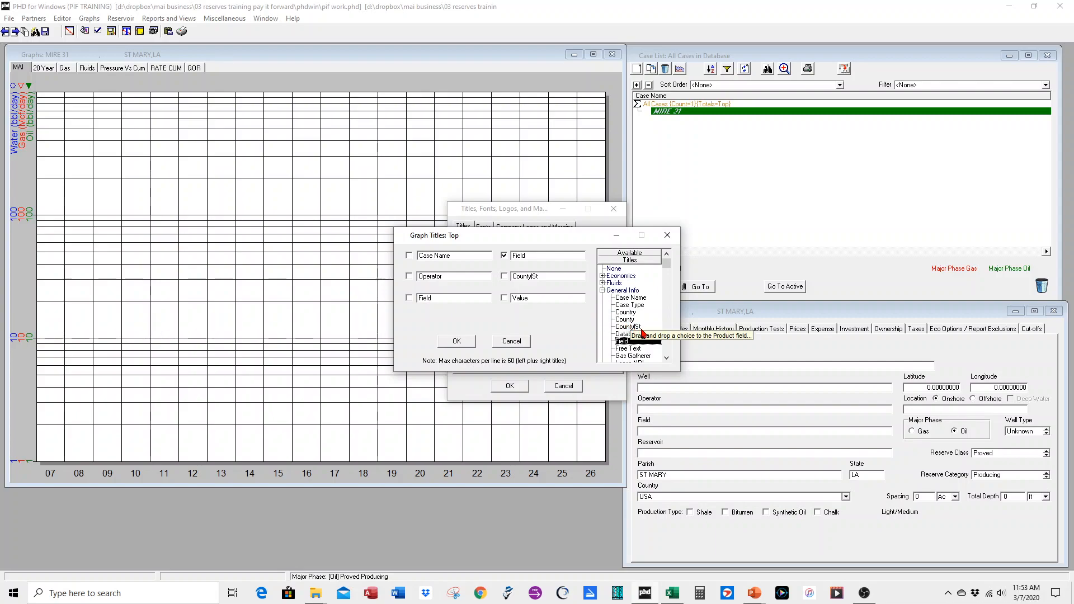
# Replace the second column's Field title with Reservoir, check the County/St and Value titles, and accept the top title setup.
pyautogui.scroll(-3, 648, 334)
pyautogui.scroll(3, 650, 339)
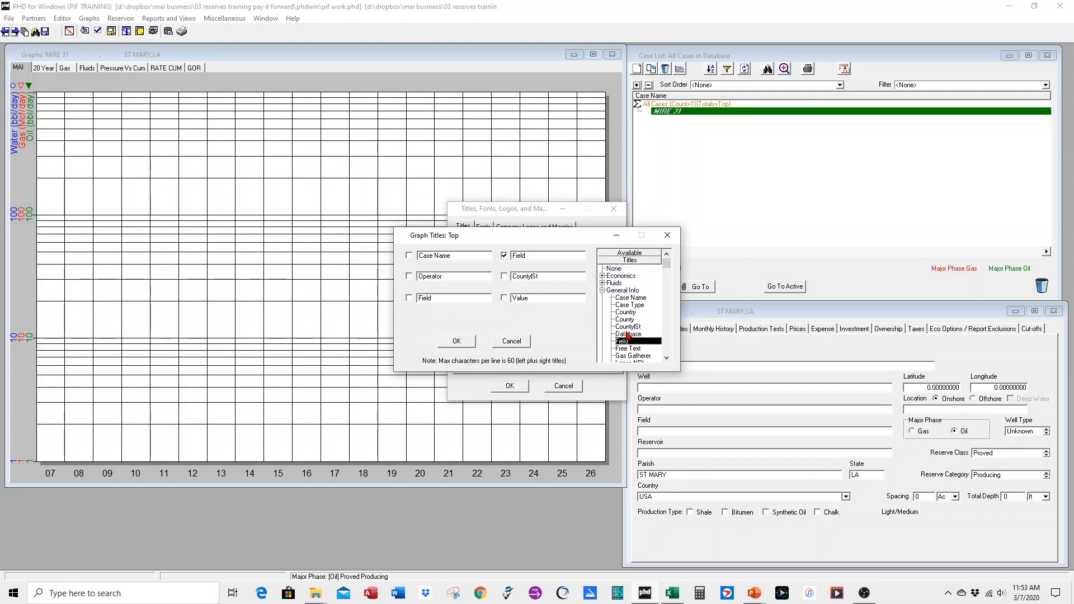
pyautogui.click(602, 290)
pyautogui.click(603, 297)
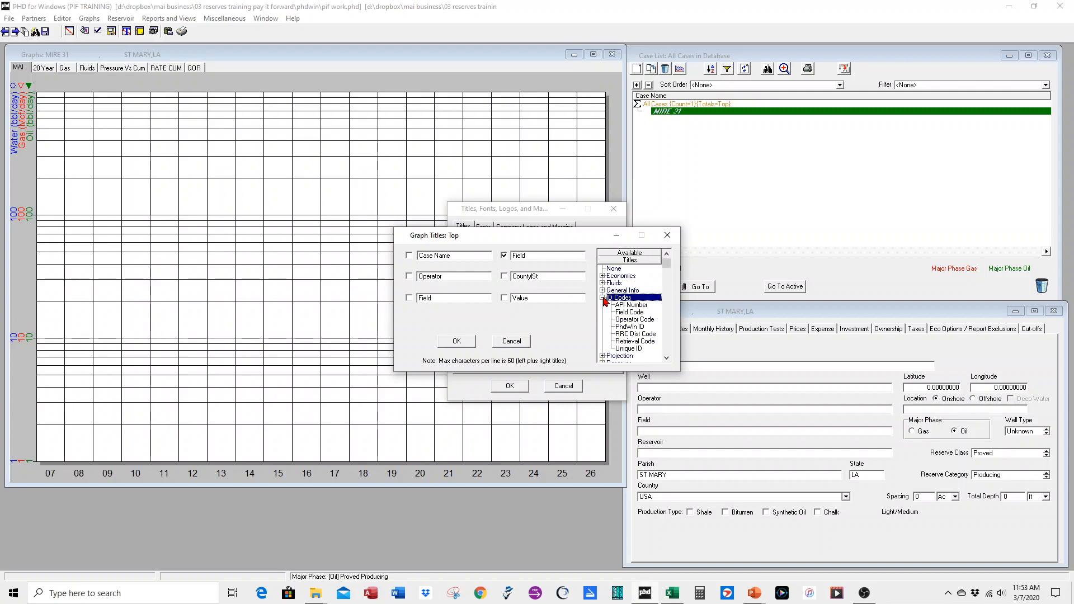
pyautogui.click(603, 291)
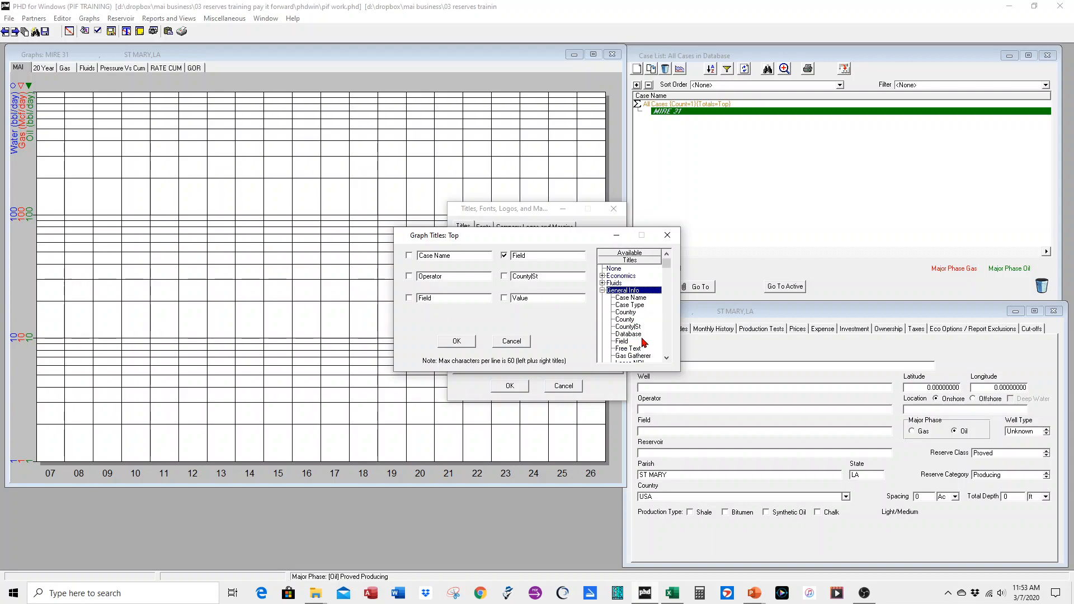
pyautogui.scroll(-4, 640, 351)
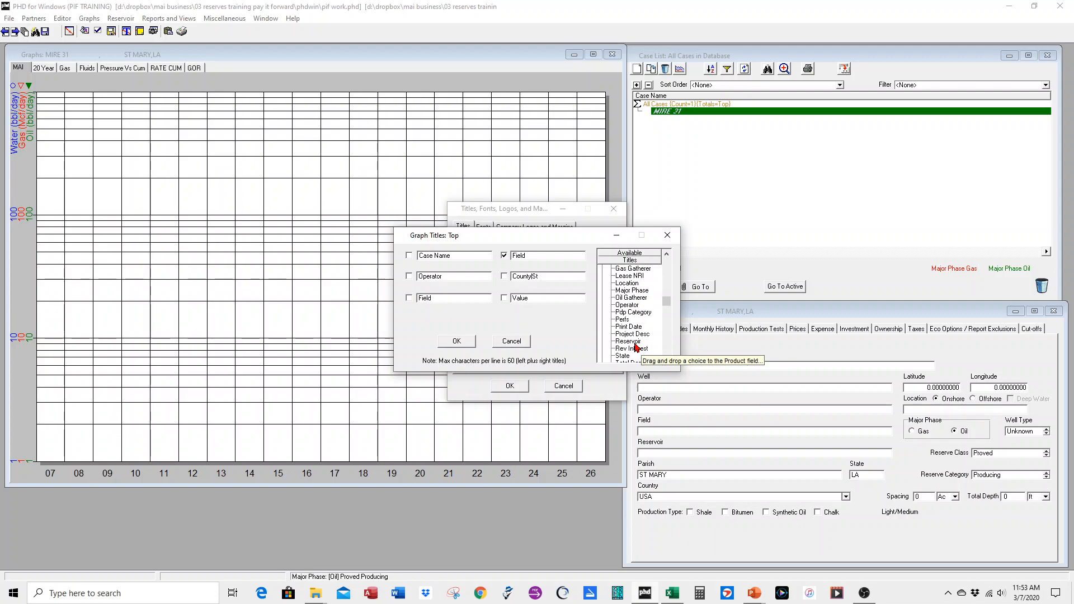
pyautogui.moveTo(629, 342); pyautogui.dragTo(524, 262)
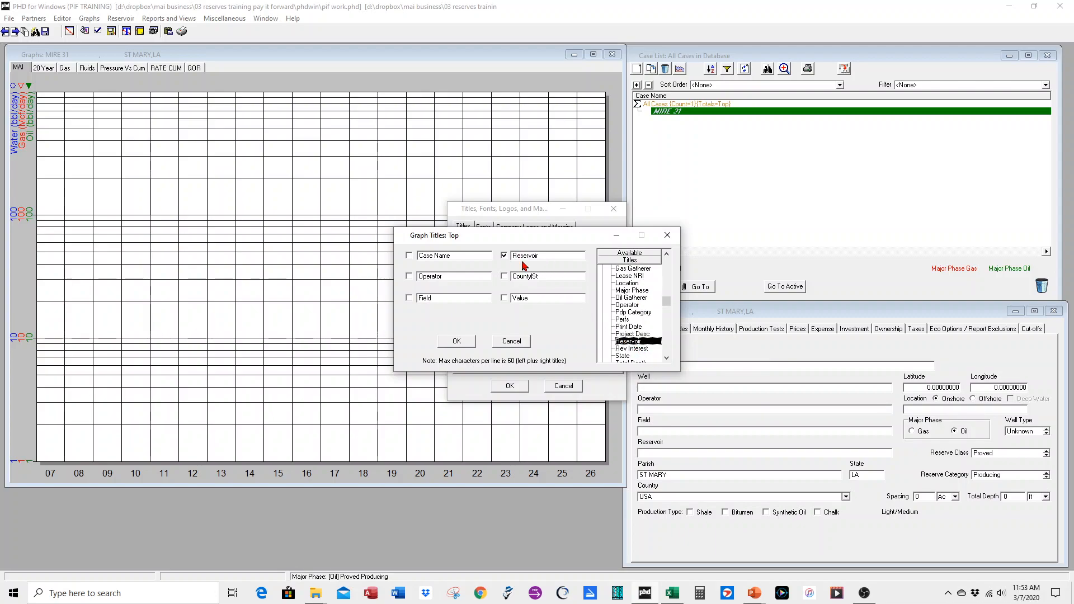
pyautogui.click(504, 297)
pyautogui.click(503, 276)
pyautogui.click(456, 341)
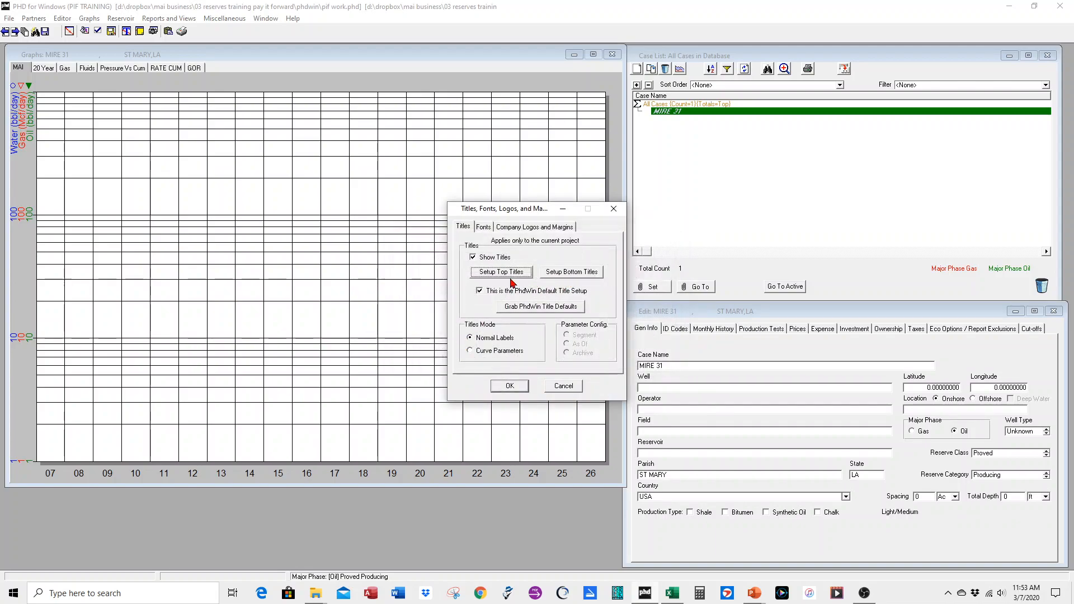
# Accept the existing bottom title setup and apply the title settings to the graph.
pyautogui.click(571, 273)
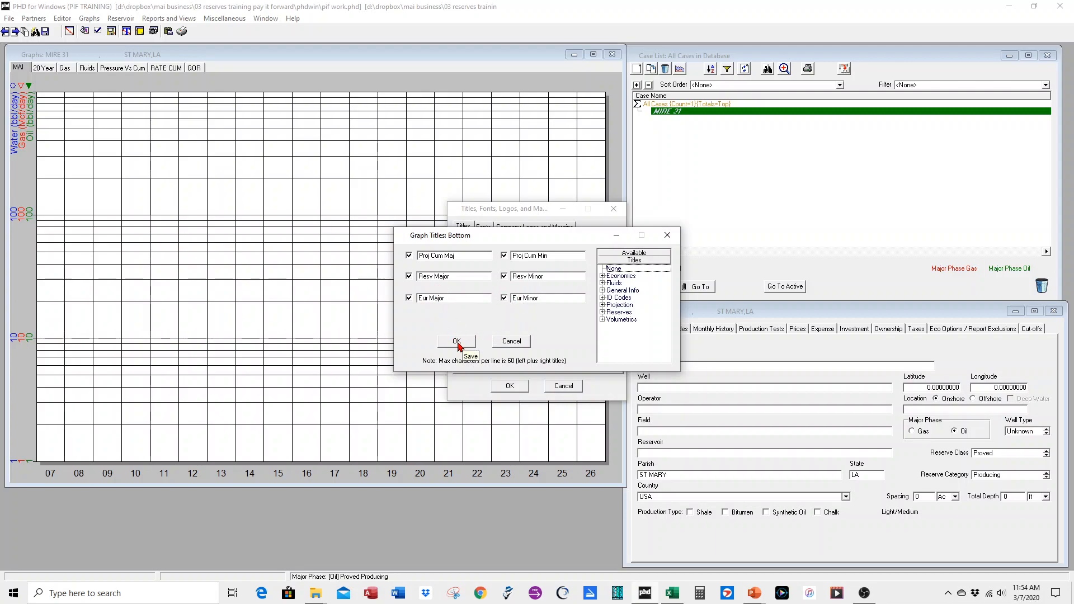
pyautogui.click(457, 341)
pyautogui.click(506, 387)
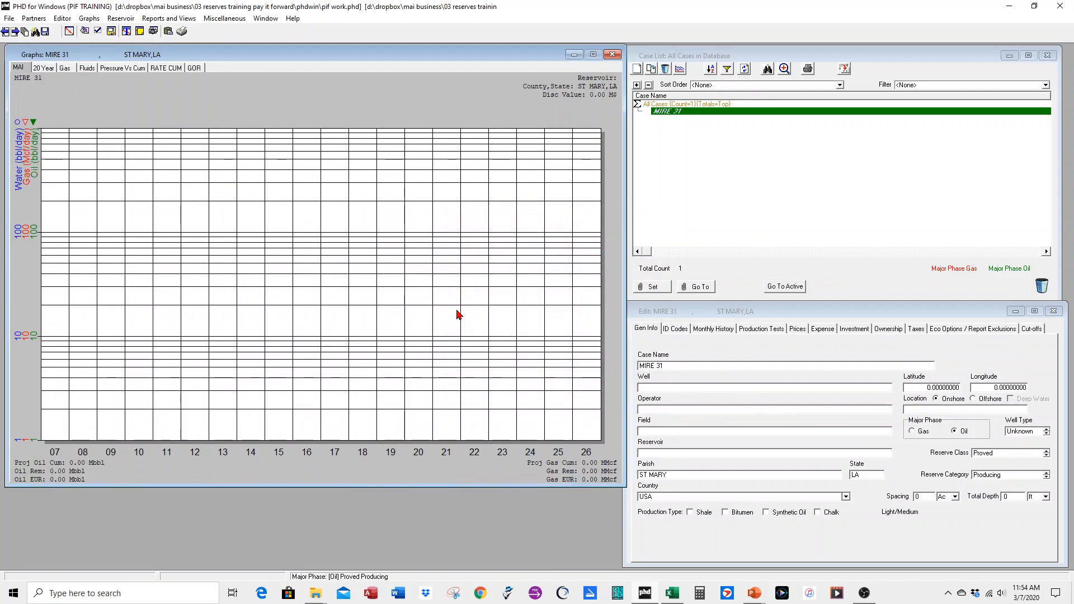
# Enter EXXON as the MIRE 31 case's operator and save the case.
pyautogui.click(652, 410)
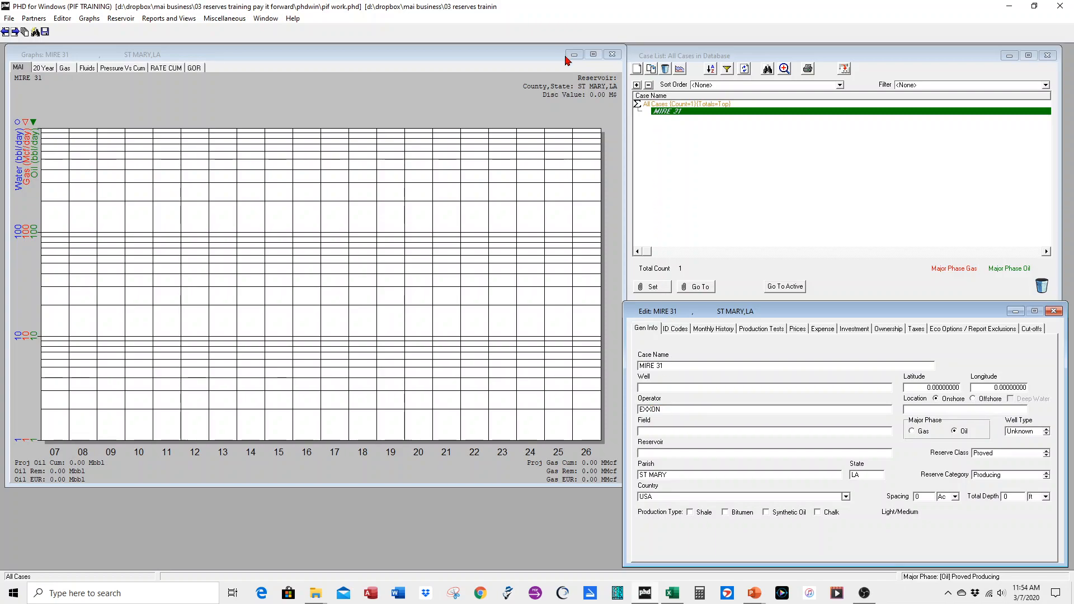
pyautogui.click(44, 33)
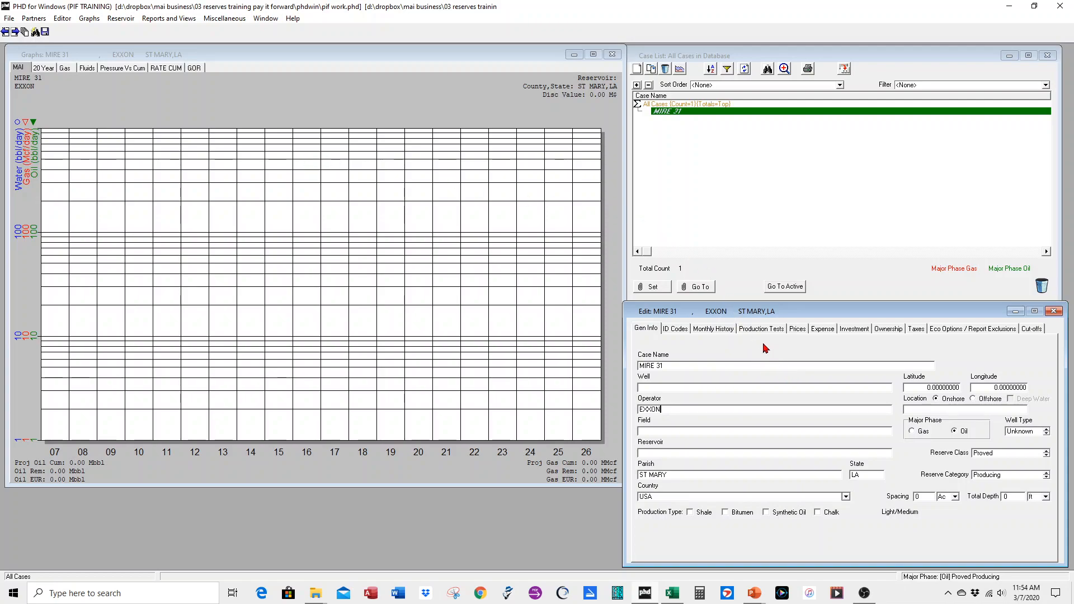
# Switch to Excel, examine the monthly volumes and test data in Mire #1 production.xlsx, and return to PHDWin.
pyautogui.hotkey('alt', 'Tab')
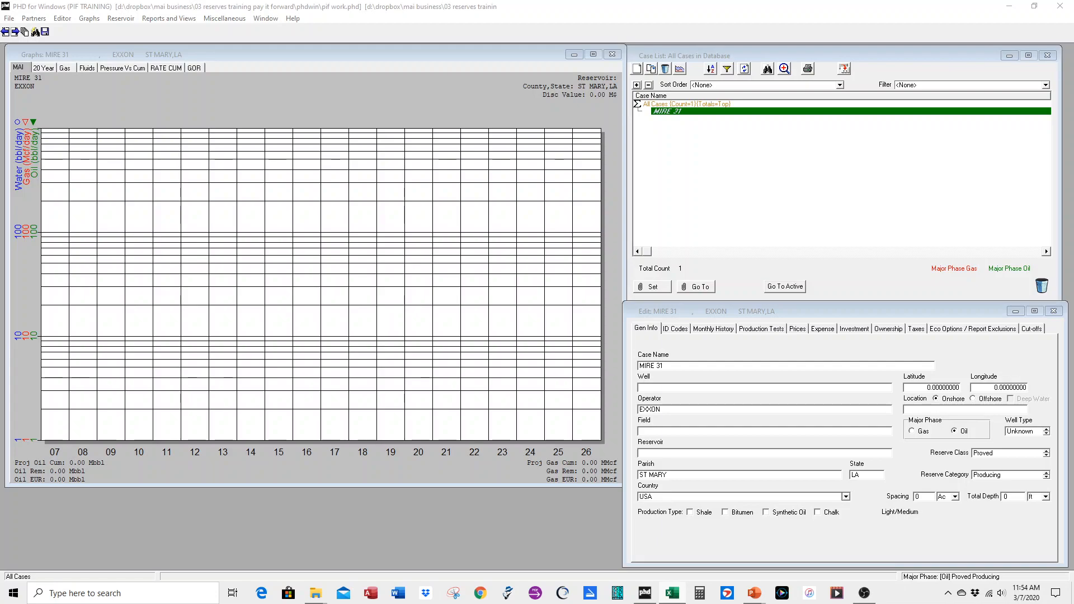
pyautogui.hotkey('alt', 'Tab')
pyautogui.hotkey('alt', 'Tab')
pyautogui.moveTo(1073, 107); pyautogui.dragTo(684, 54)
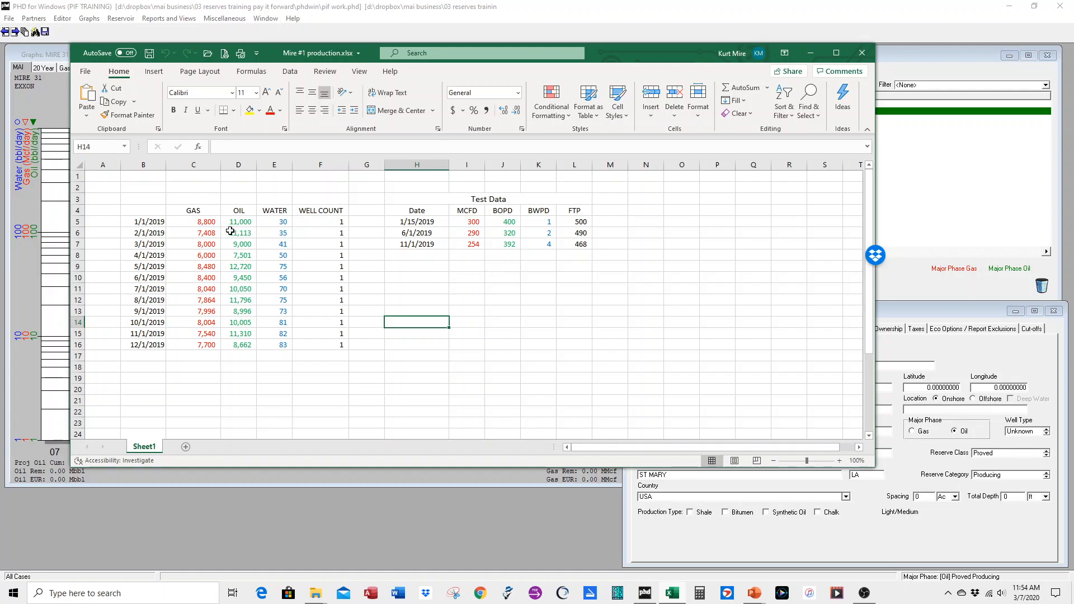
pyautogui.moveTo(190, 223); pyautogui.dragTo(328, 343)
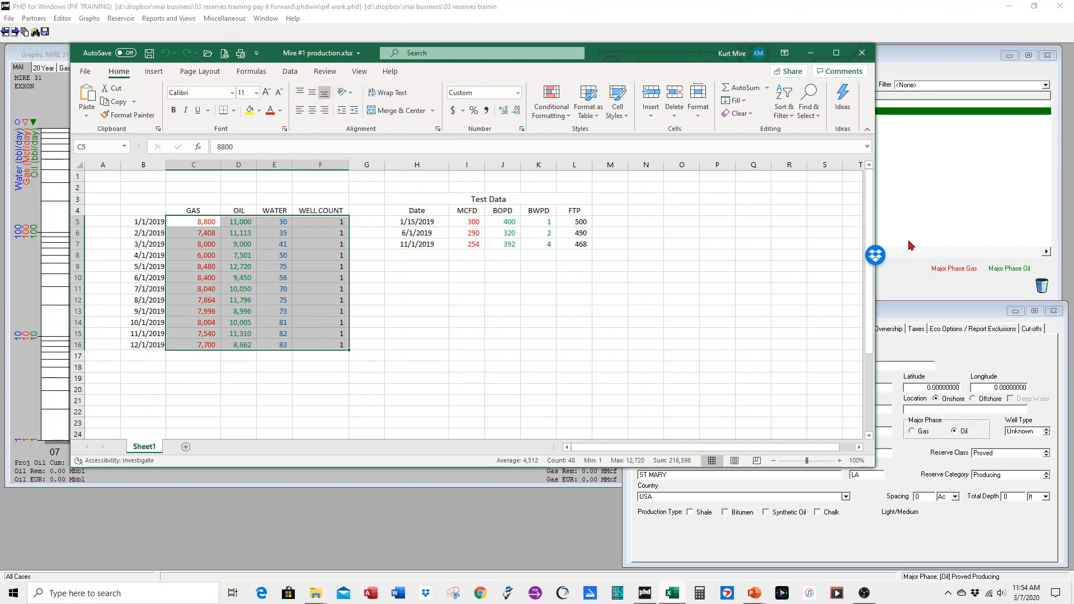
pyautogui.click(904, 284)
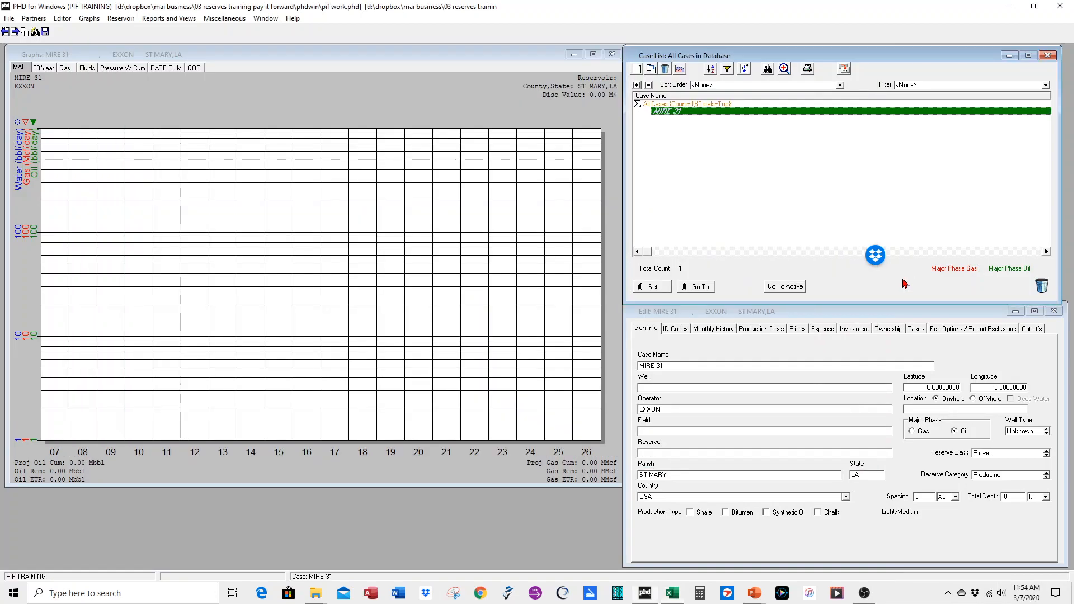
# Set the start date of the MIRE 31 case's monthly production history to 01/01/2019.
pyautogui.click(713, 330)
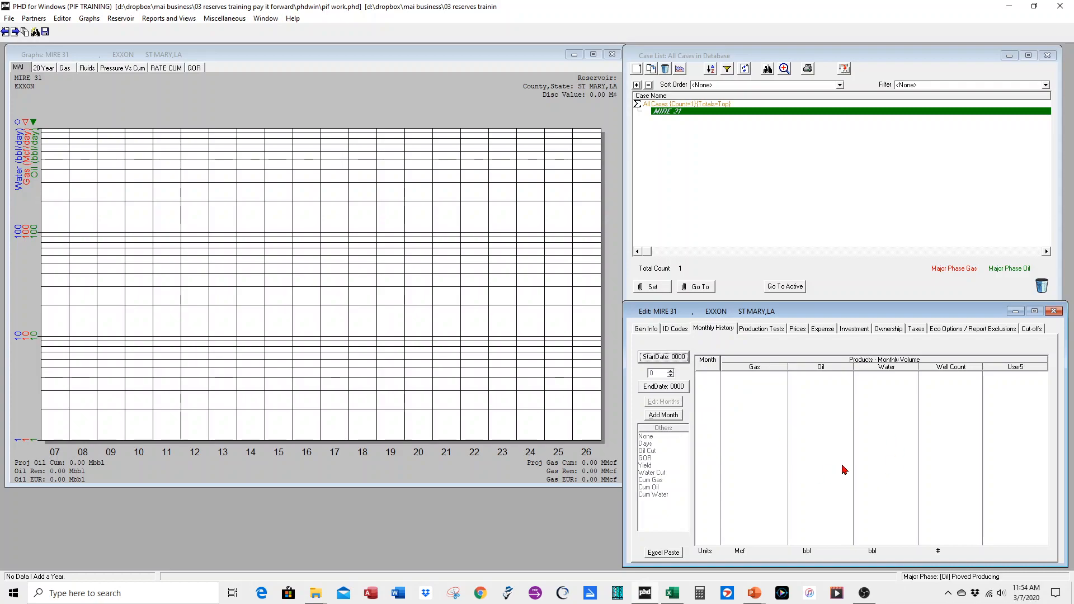
pyautogui.click(669, 358)
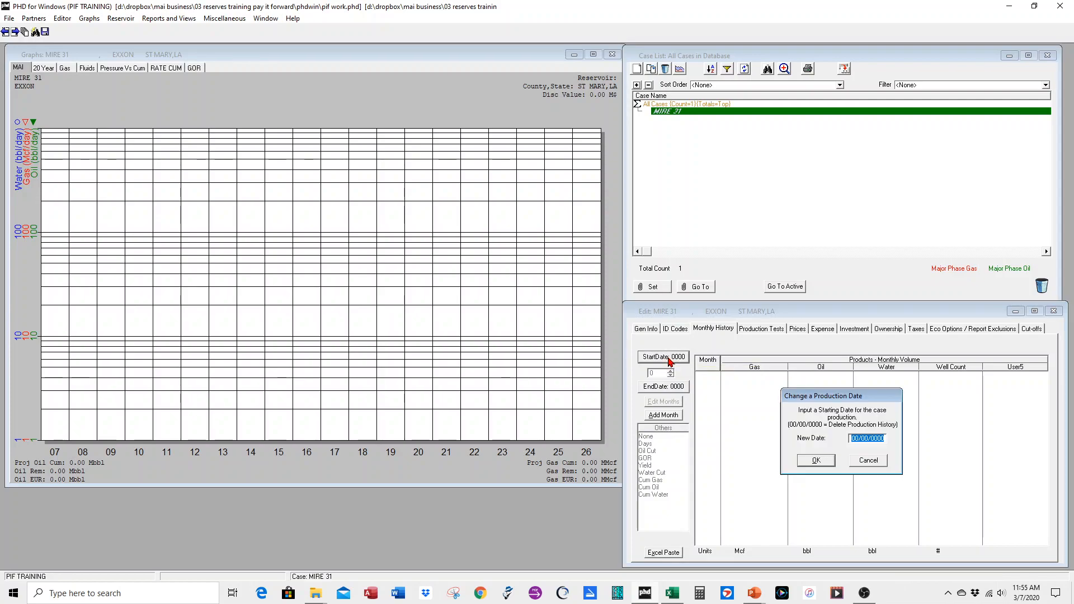
pyautogui.write('01/01/2019')
pyautogui.click(825, 462)
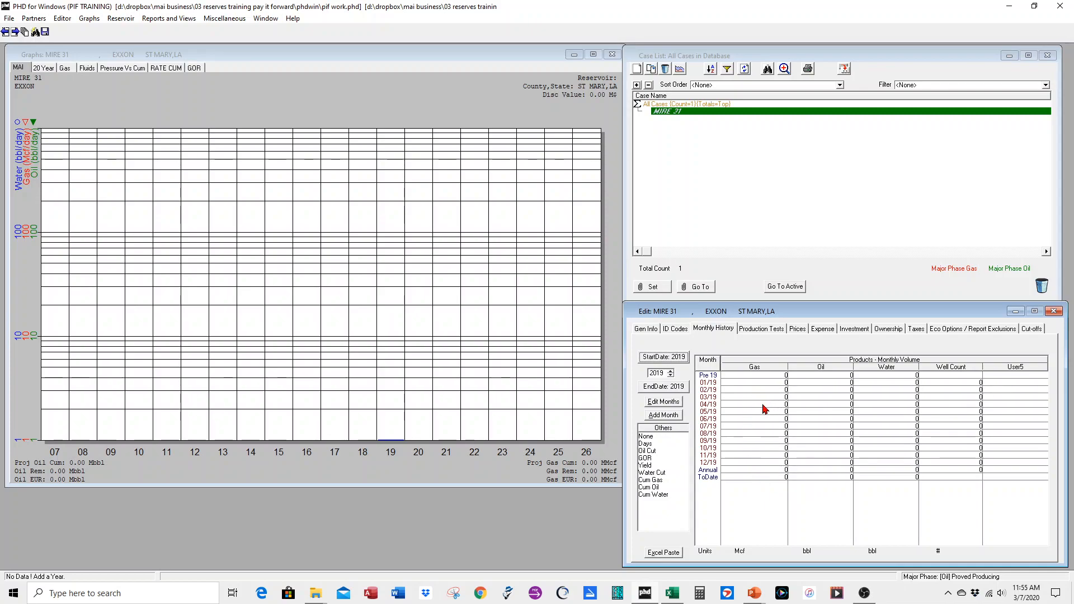
# Switch to Excel and copy the gas, oil, water and well count values in C5:F16.
pyautogui.click(672, 593)
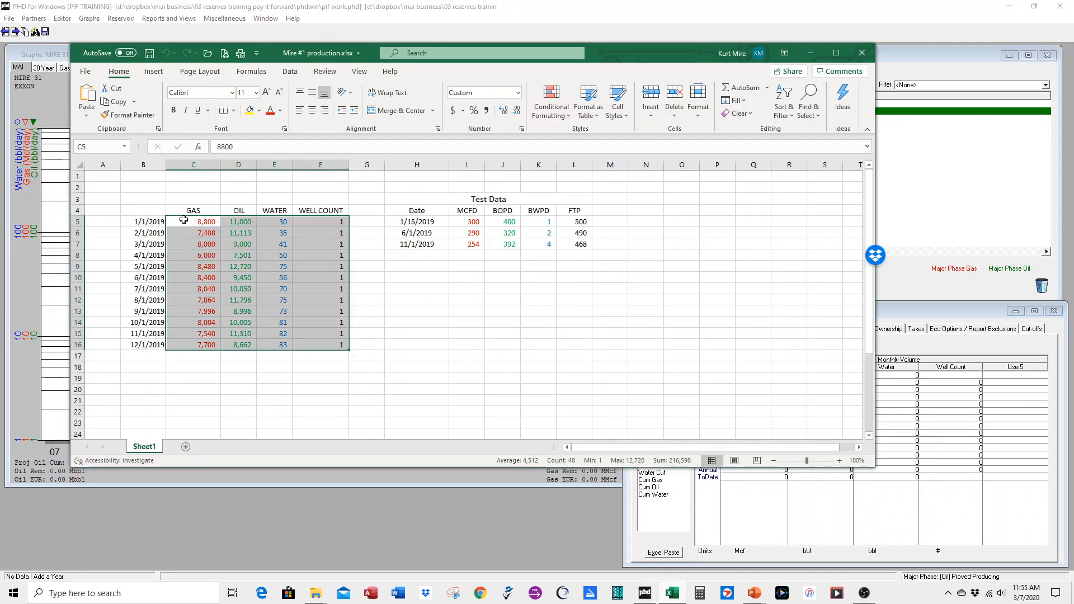
pyautogui.moveTo(183, 220); pyautogui.dragTo(314, 349)
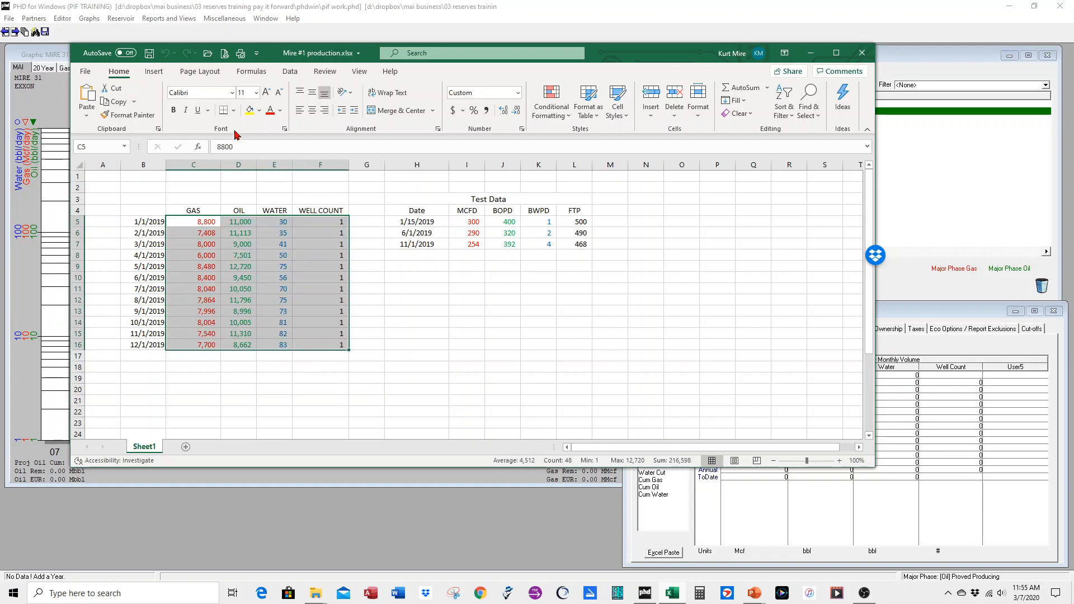
pyautogui.click(116, 102)
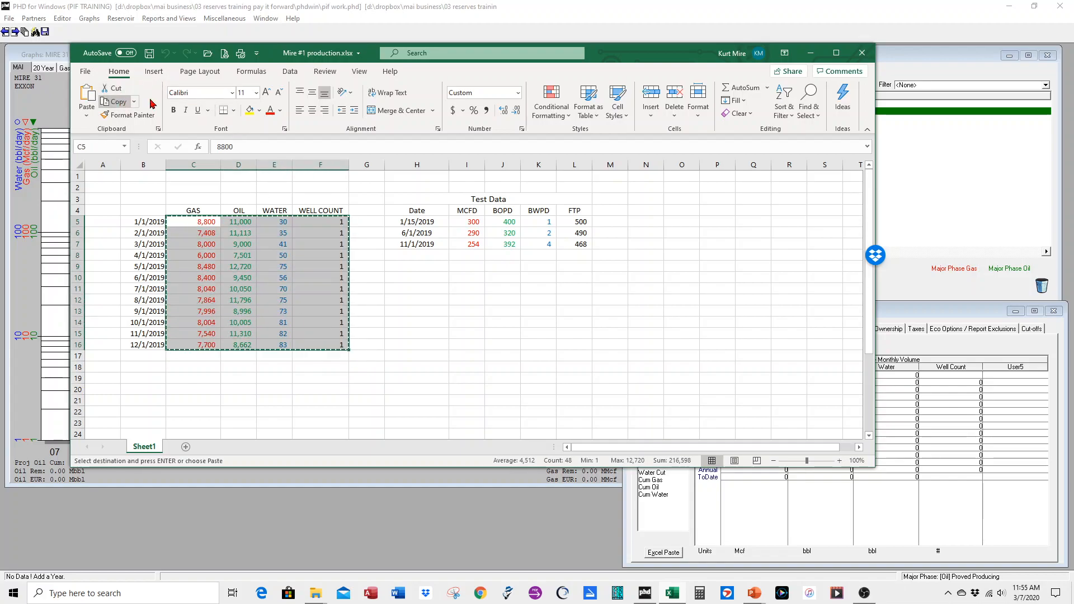
# Return to PHDWin and paste the copied Excel volumes into the monthly history, starting at the 01/19 gas cell.
pyautogui.click(810, 54)
pyautogui.click(775, 383)
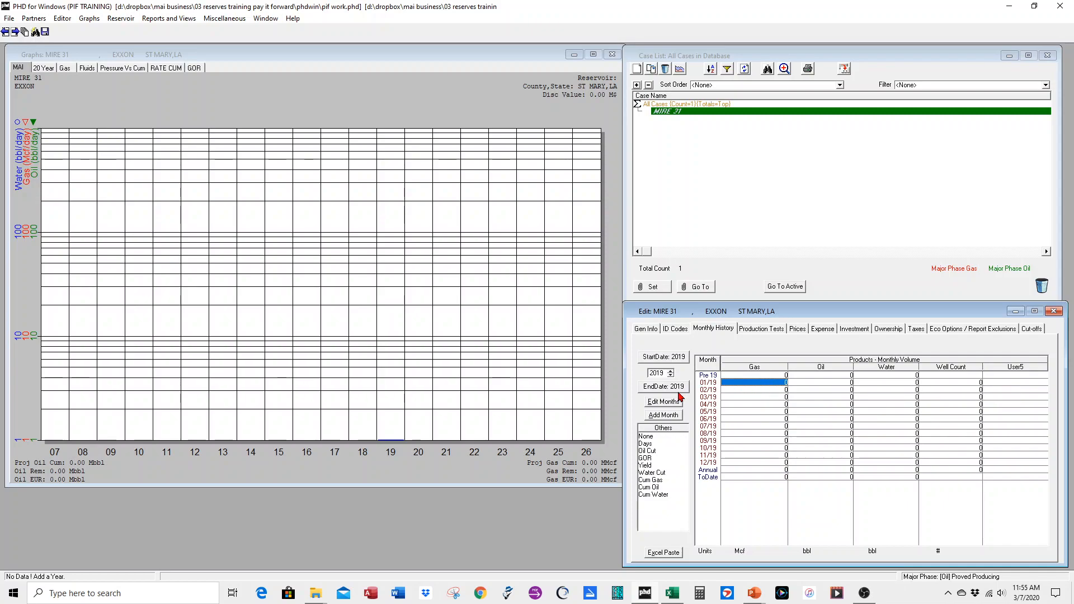
pyautogui.click(665, 553)
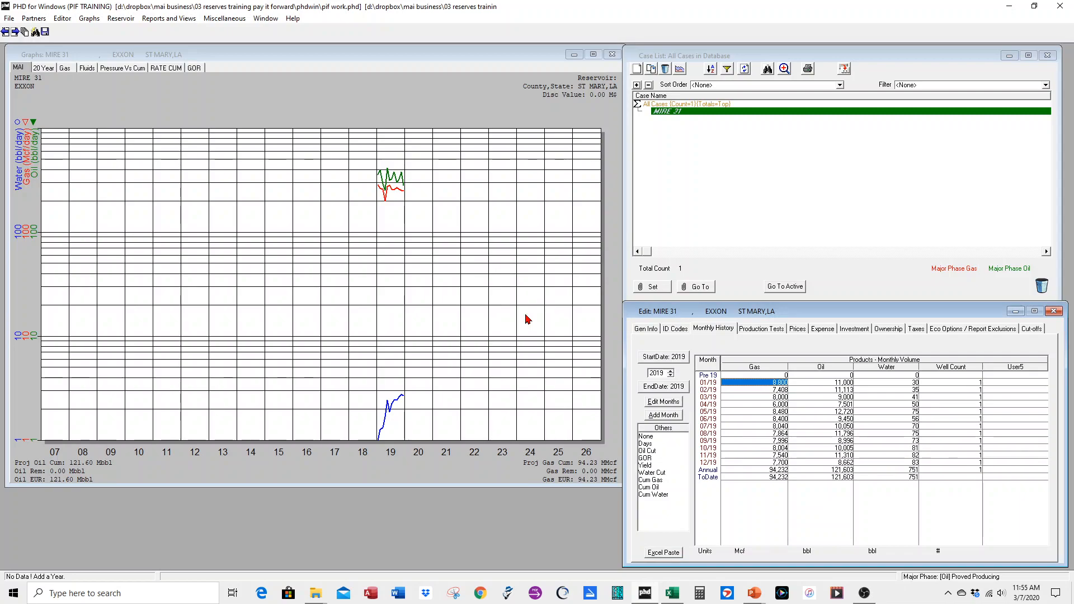
# Set the MAI graph's horizontal axis to a minimum of 2018 and a maximum of 2027.
pyautogui.click(425, 296)
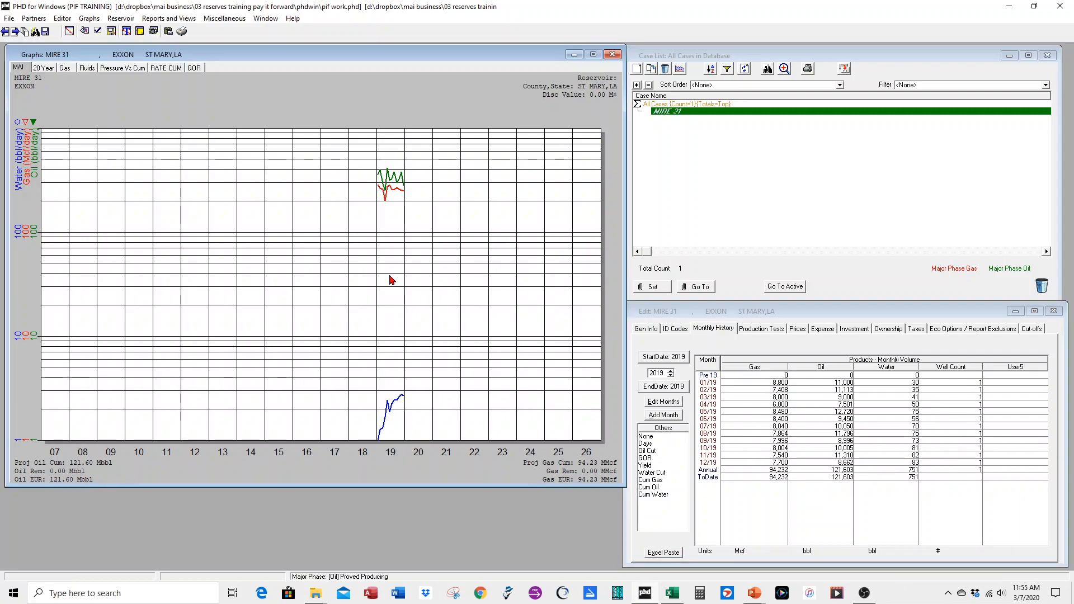
pyautogui.doubleClick(386, 275)
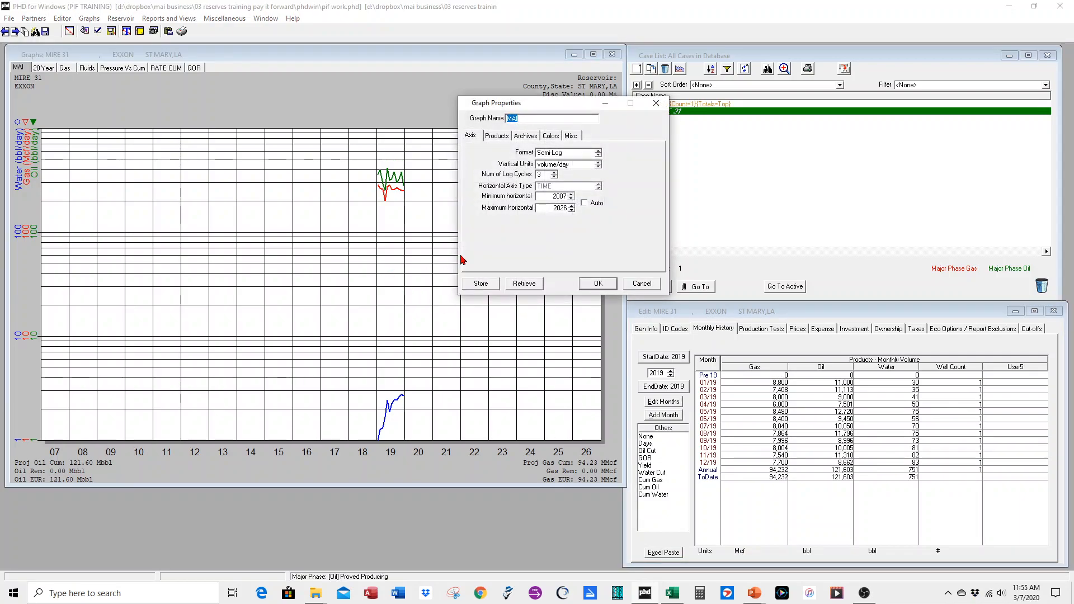
pyautogui.click(571, 194)
pyautogui.click(570, 194)
pyautogui.click(571, 194)
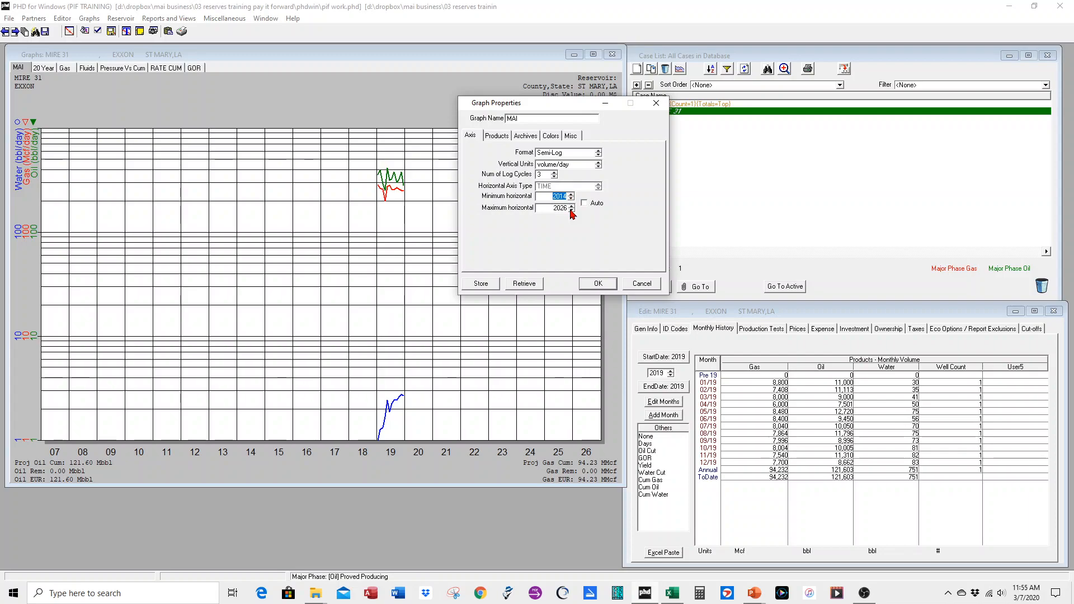
pyautogui.click(570, 194)
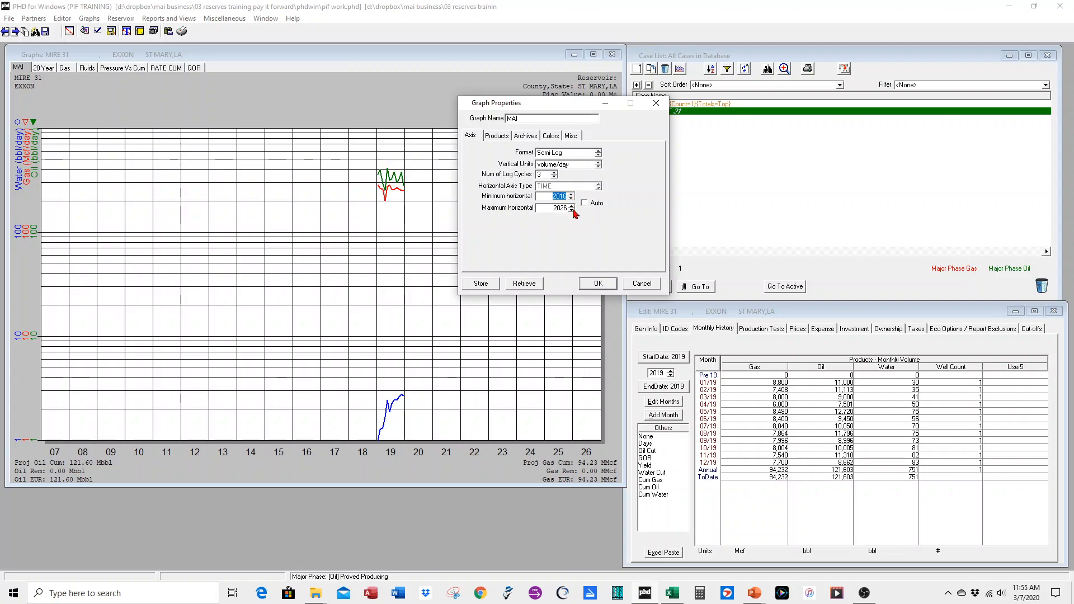
pyautogui.click(570, 194)
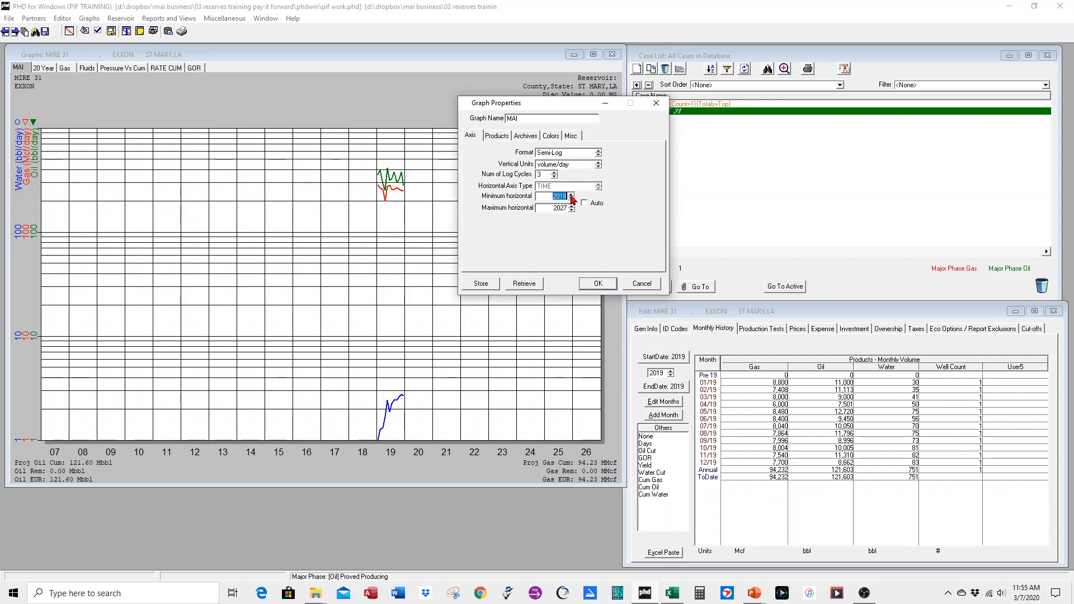
pyautogui.click(571, 195)
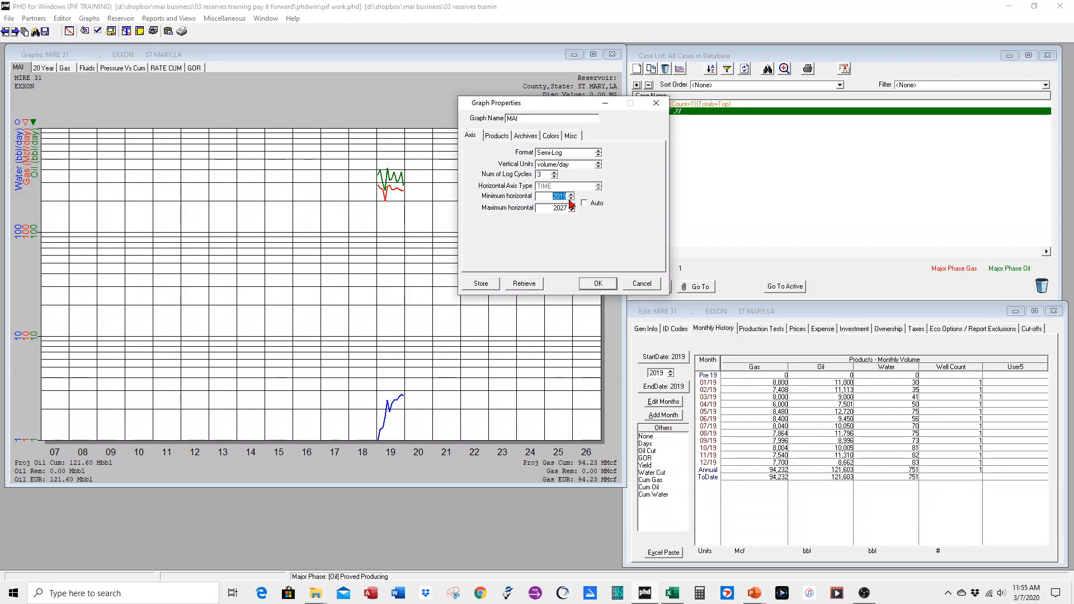
pyautogui.click(597, 283)
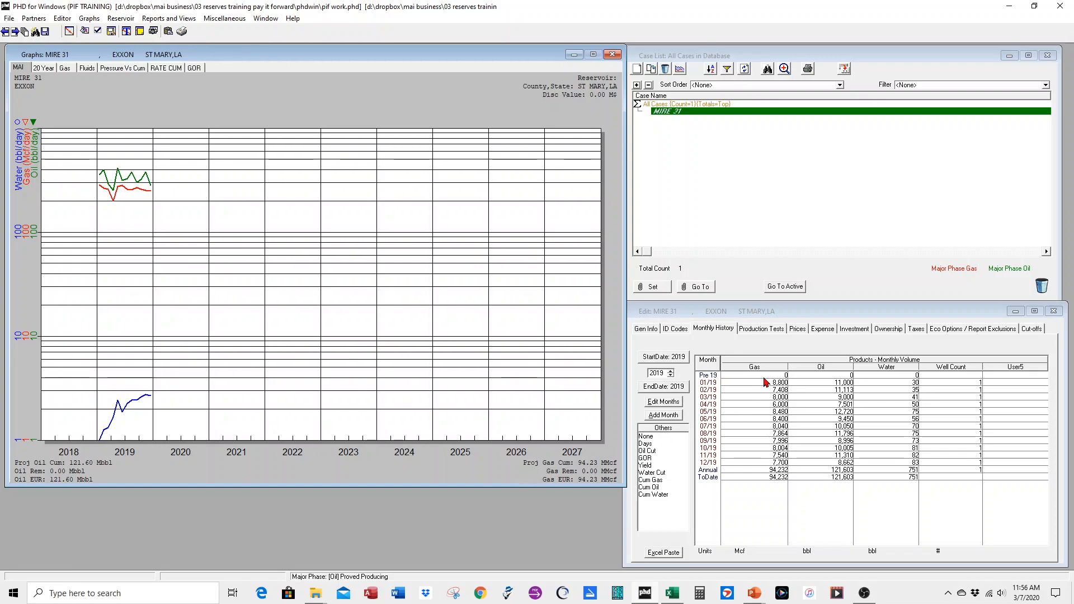
# Add a production test dated 01/15/2019 with FTP 500 psia, gas 300 Mcf/day, oil 400 bbl/day and water 1 bbl/day.
pyautogui.click(771, 333)
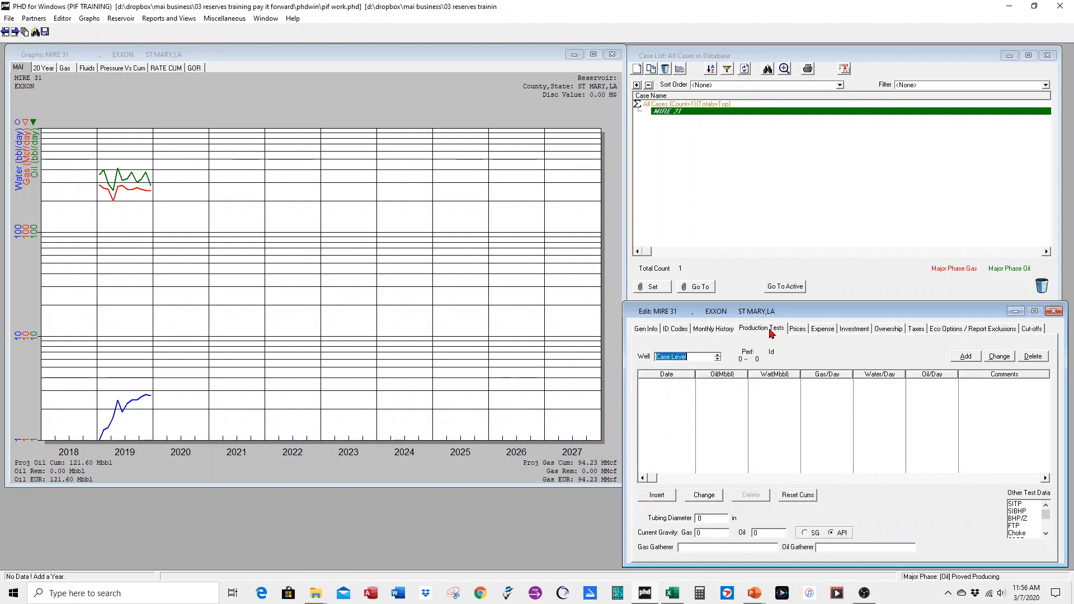
pyautogui.click(713, 329)
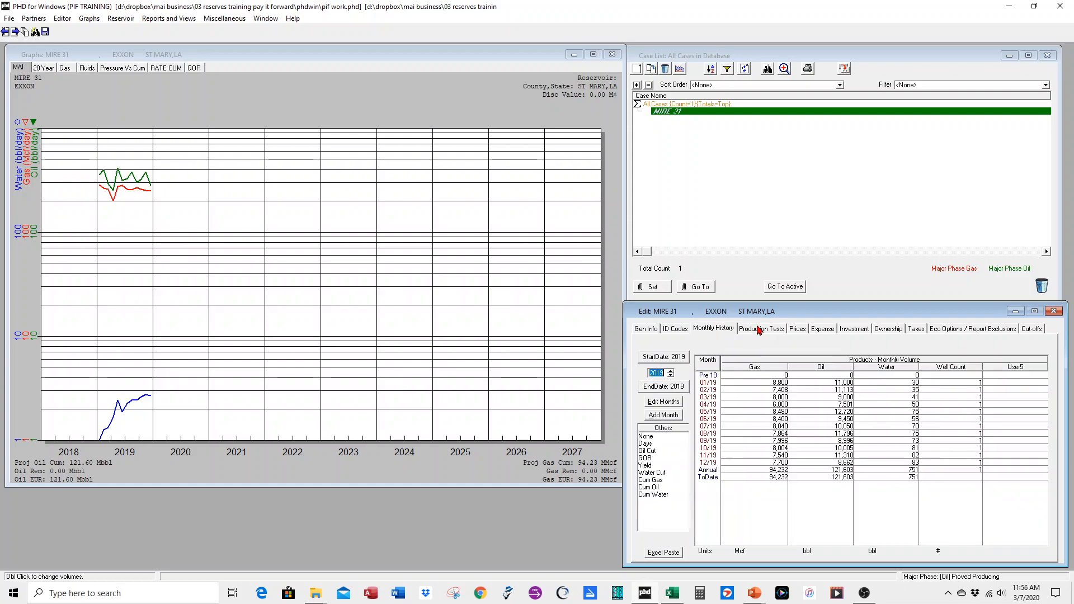
pyautogui.click(759, 330)
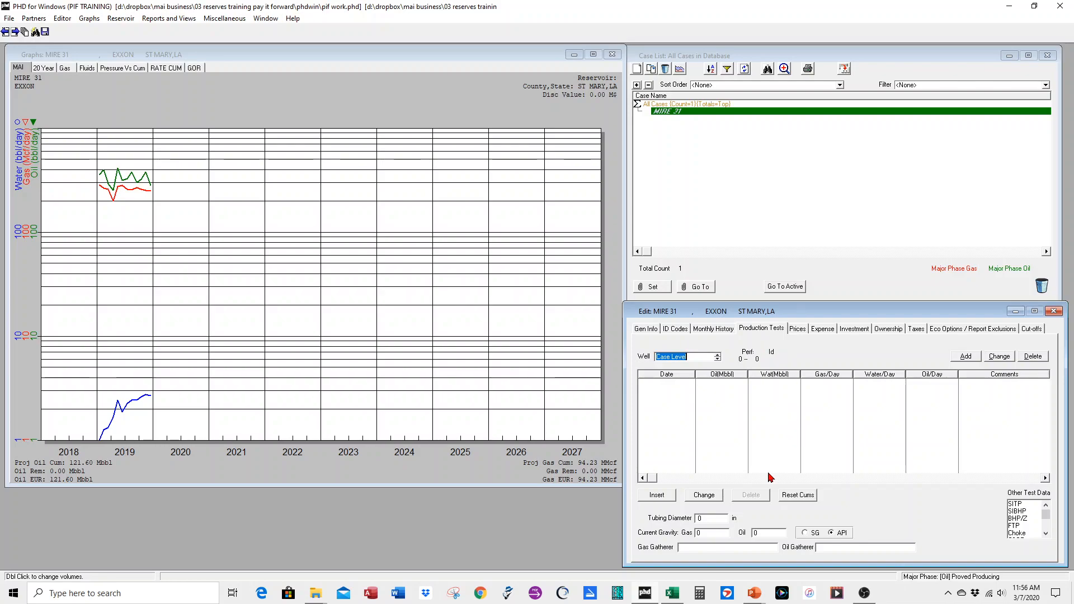
pyautogui.click(656, 498)
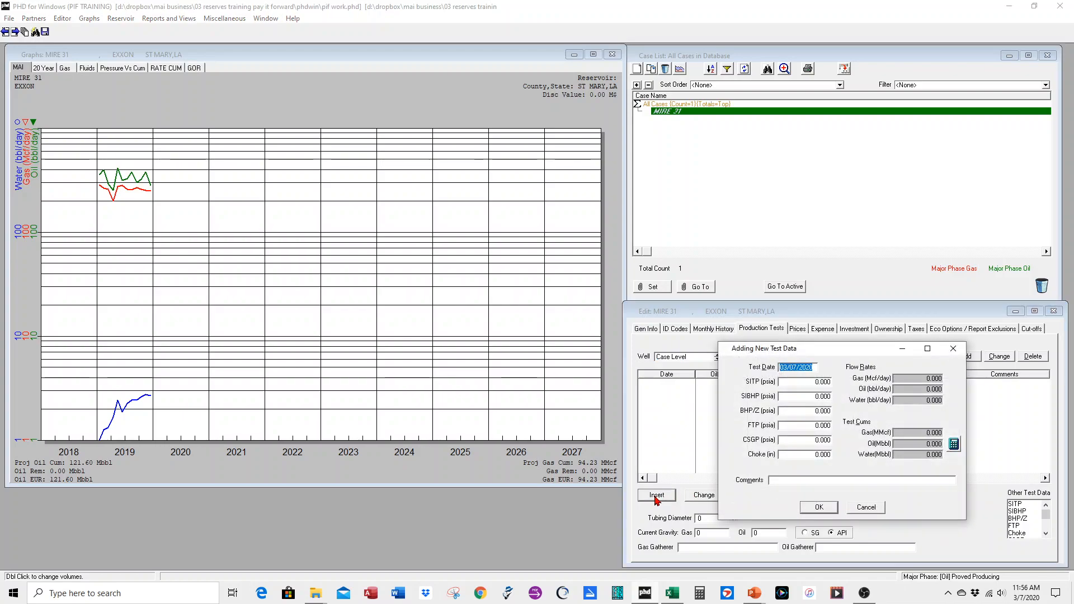
pyautogui.write('1/15')
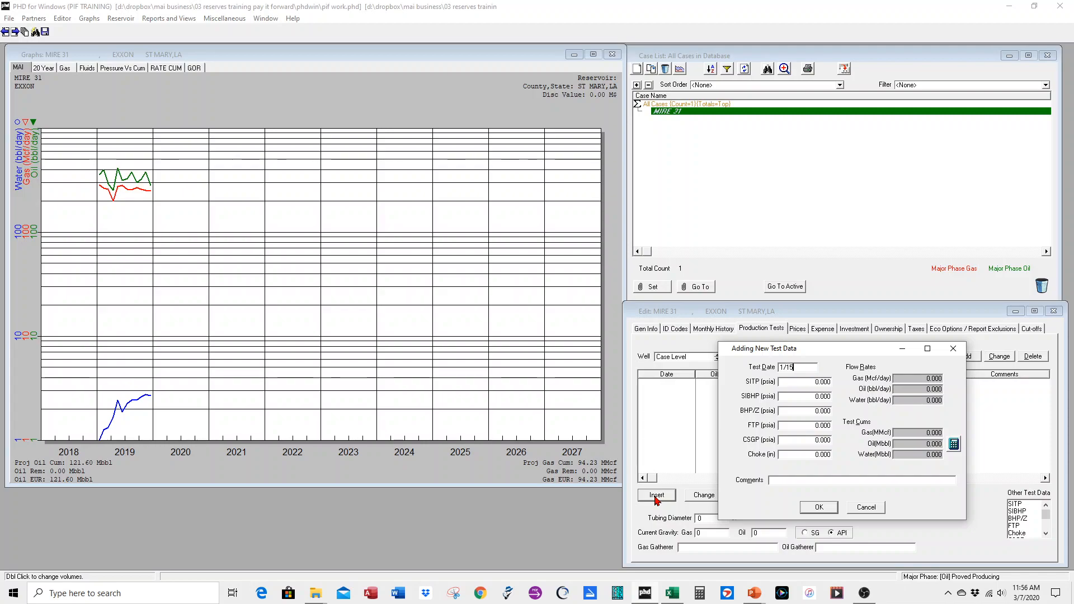
pyautogui.write('/2019')
pyautogui.click(806, 427)
pyautogui.write('50')
pyautogui.write('30')
pyautogui.press('Tab')
pyautogui.write('4')
pyautogui.press('Tab')
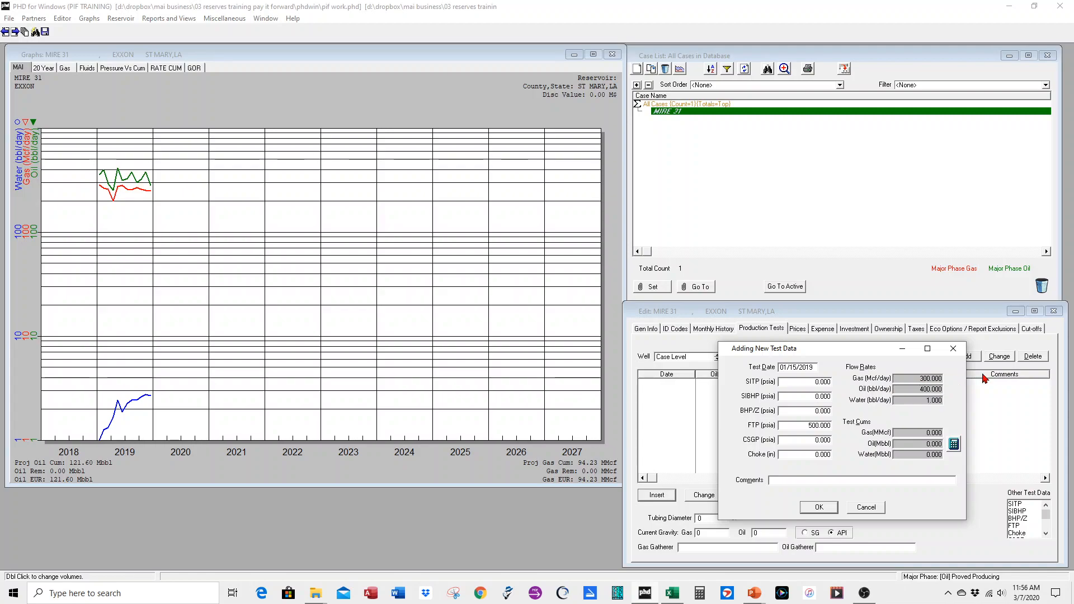
pyautogui.click(821, 506)
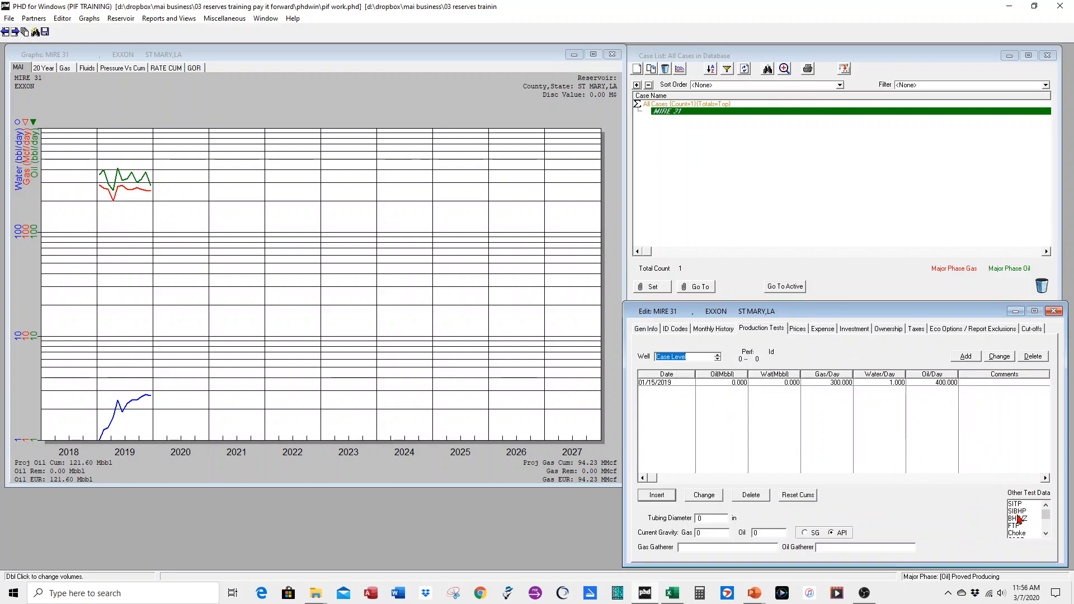
# Show FTP from the other test data in place of the Oil(Mbbl) column of the production test table.
pyautogui.scroll(-1, 1018, 519)
pyautogui.scroll(1, 1021, 529)
pyautogui.moveTo(1023, 526); pyautogui.dragTo(721, 378)
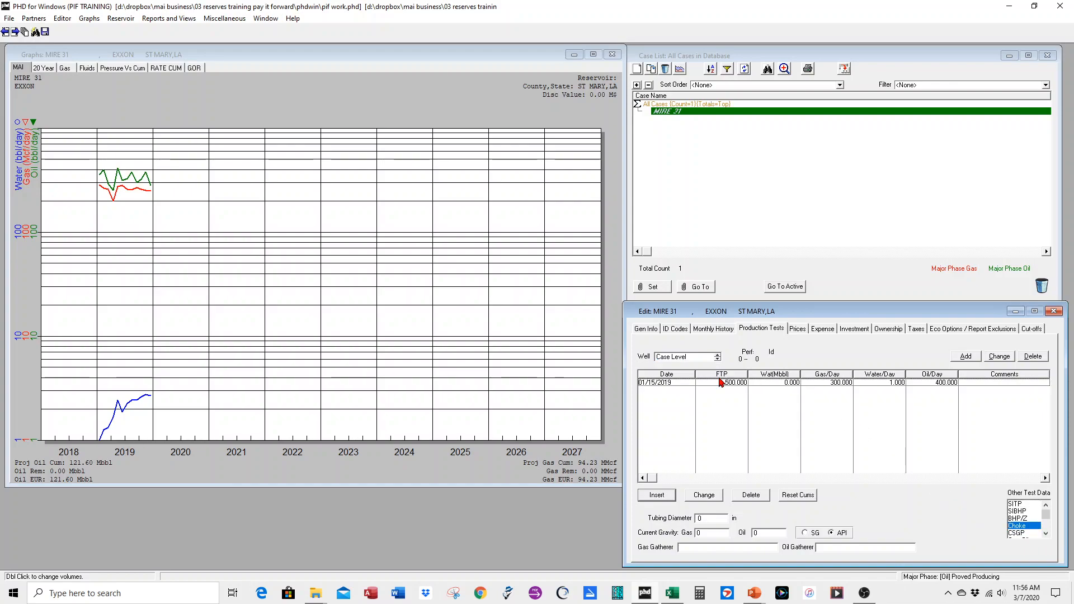
# Add a production test dated 06/01/2019 with FTP 490 psia, gas 290 Mcf/day, oil 320 bbl/day and water 2 bbl/day.
pyautogui.click(657, 495)
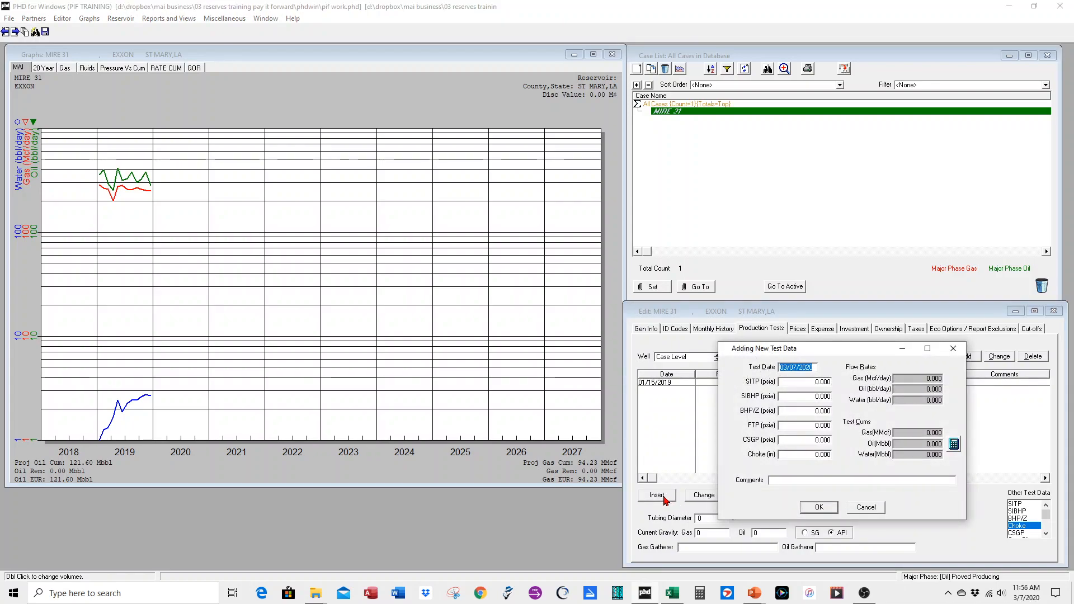
pyautogui.write('6/1/2019')
pyautogui.click(810, 428)
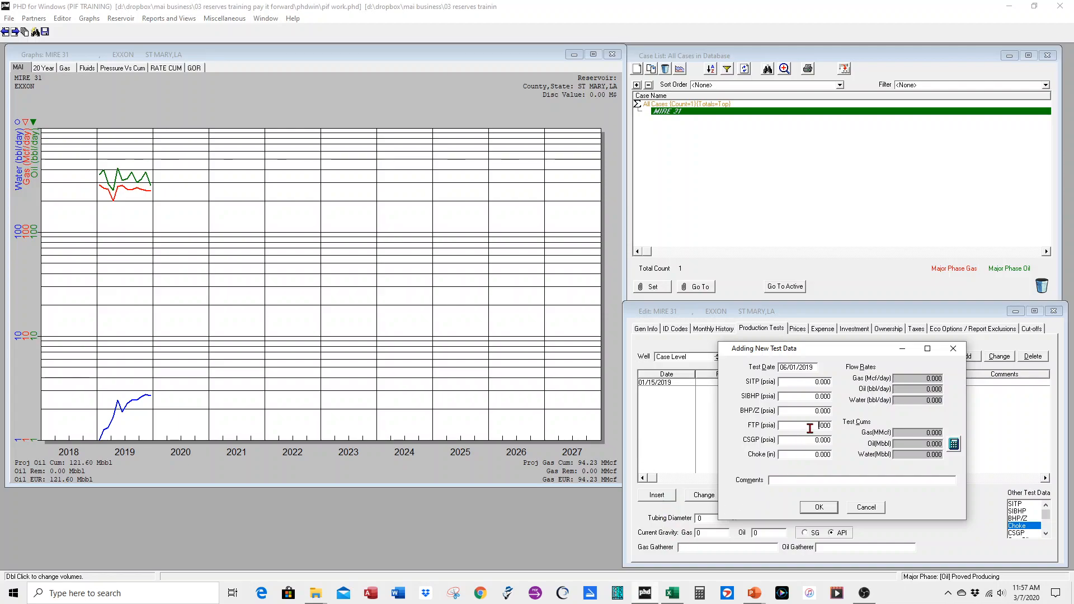
pyautogui.doubleClick(810, 429)
pyautogui.write('9')
pyautogui.click(923, 378)
pyautogui.write('29')
pyautogui.press('Tab')
pyautogui.write('320')
pyautogui.press('Tab')
pyautogui.write('2')
pyautogui.click(820, 507)
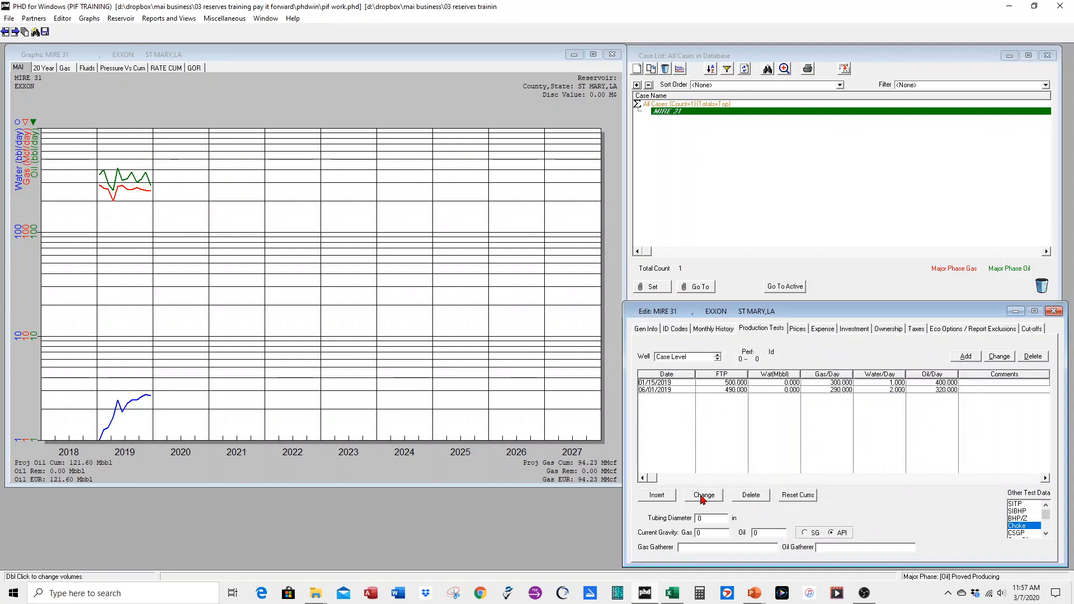
# Add a production test dated 11/01/2019 with FTP 468 psia, gas 254 Mcf/day, oil 392 bbl/day and water 2 bbl/day.
pyautogui.click(657, 496)
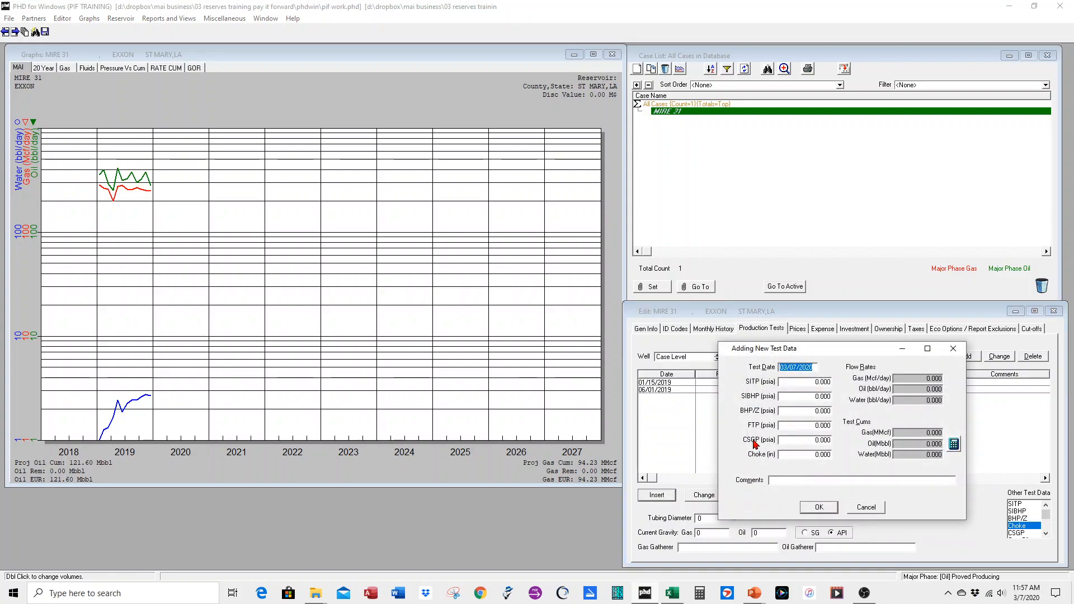
pyautogui.write('11/1/2019')
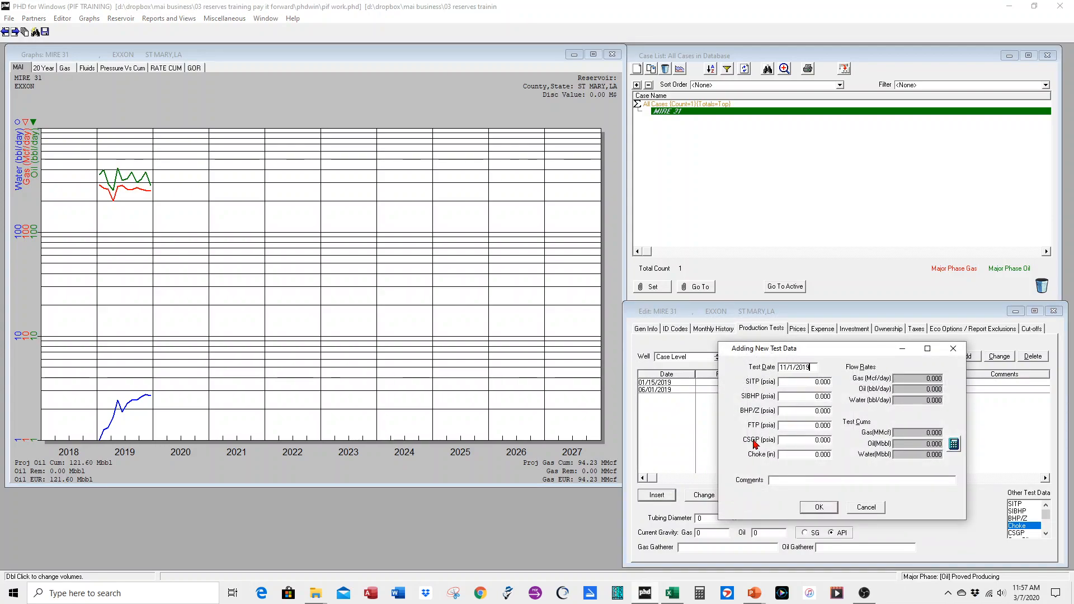
pyautogui.click(810, 426)
pyautogui.write('468')
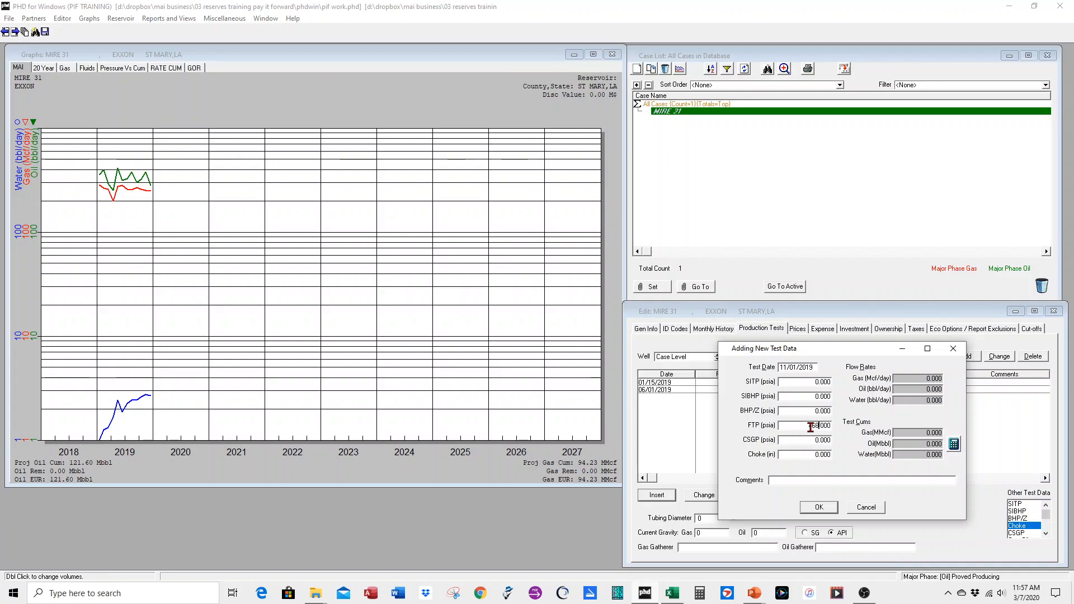
pyautogui.click(924, 379)
pyautogui.click(926, 381)
pyautogui.press('Tab')
pyautogui.write('352')
pyautogui.press('Tab')
pyautogui.write('2')
pyautogui.click(833, 508)
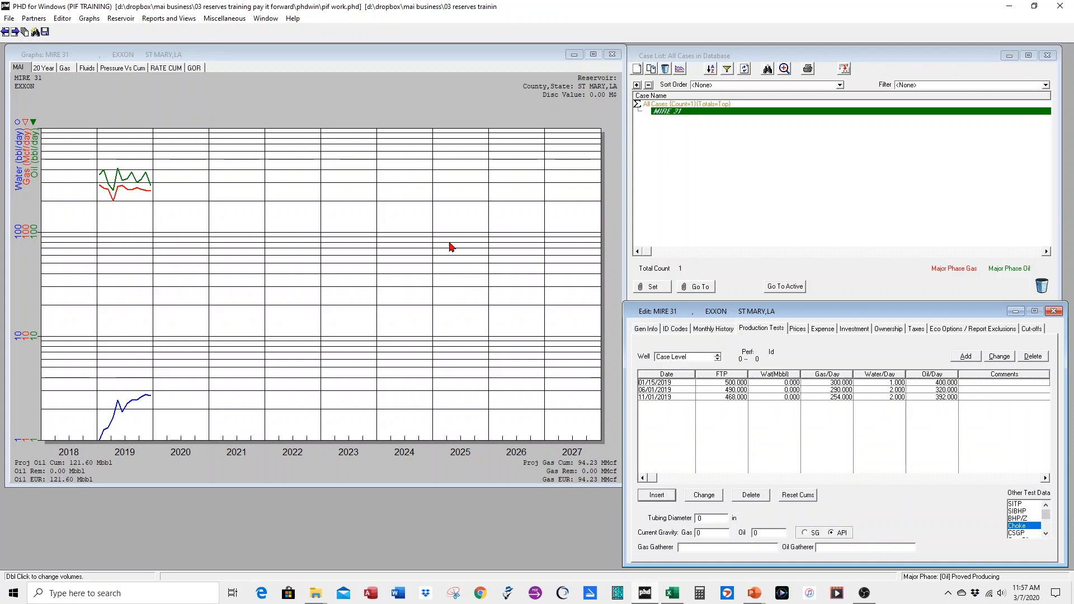
# Add Test Oil, Test Gas and FTP as right-margin products of the MAI graph.
pyautogui.doubleClick(403, 227)
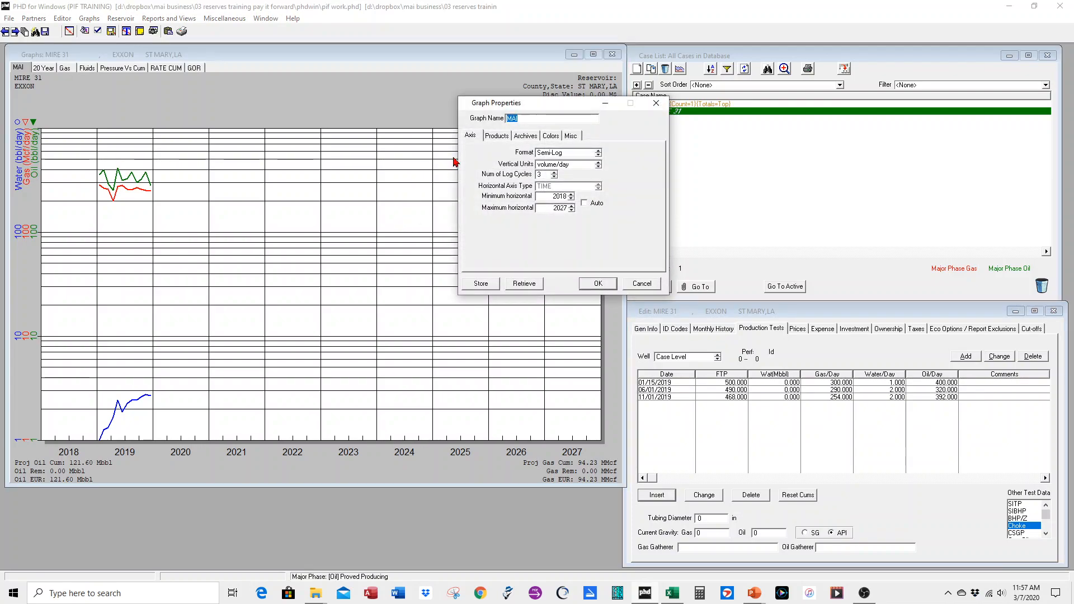
pyautogui.click(496, 136)
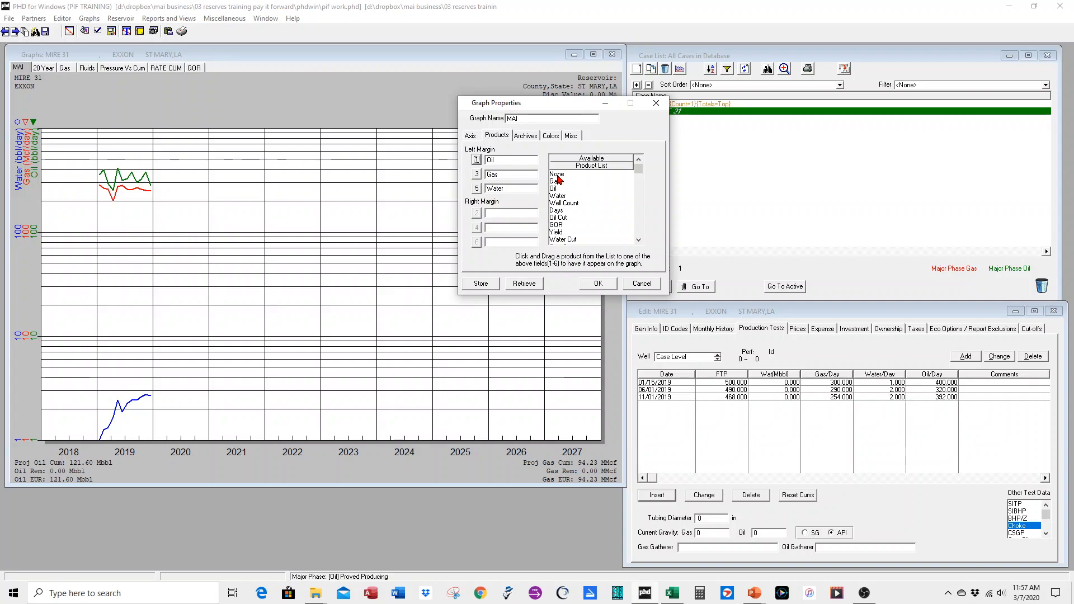
pyautogui.moveTo(558, 173); pyautogui.dragTo(501, 188)
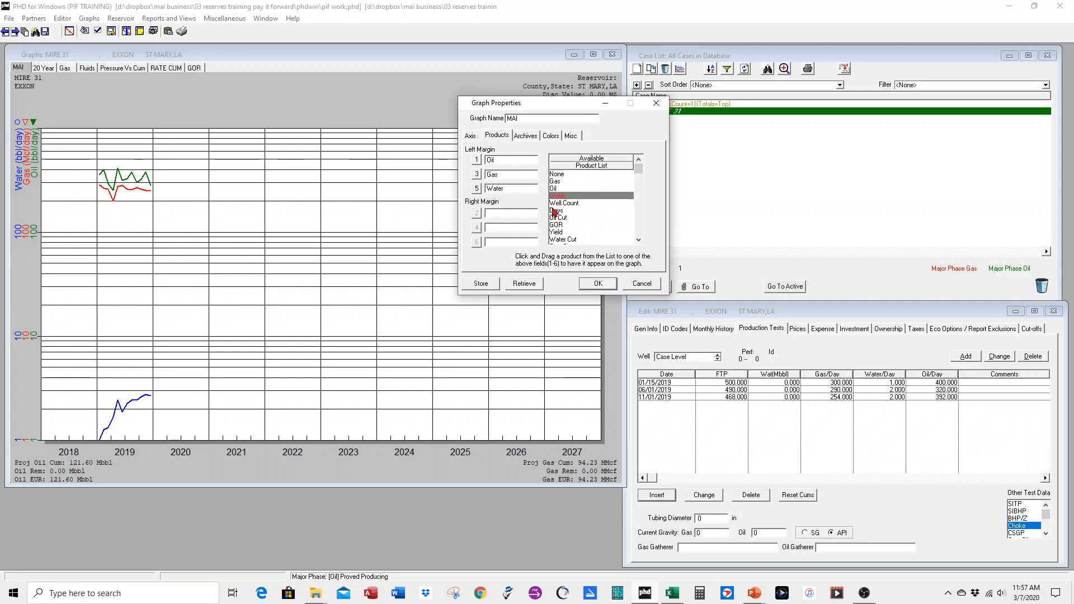
pyautogui.click(517, 213)
pyautogui.click(509, 227)
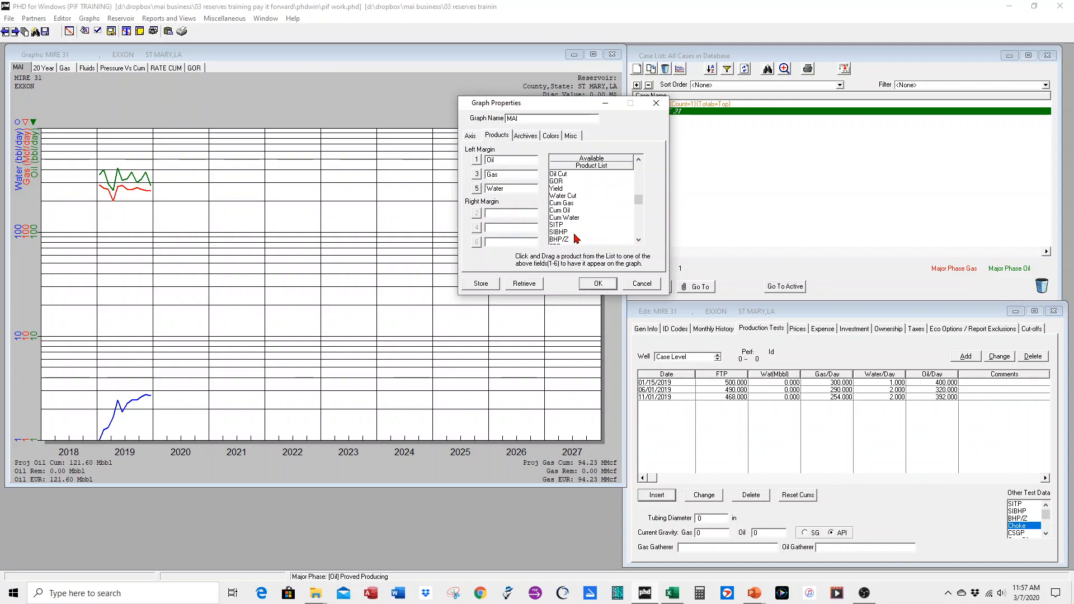
pyautogui.scroll(-5, 578, 237)
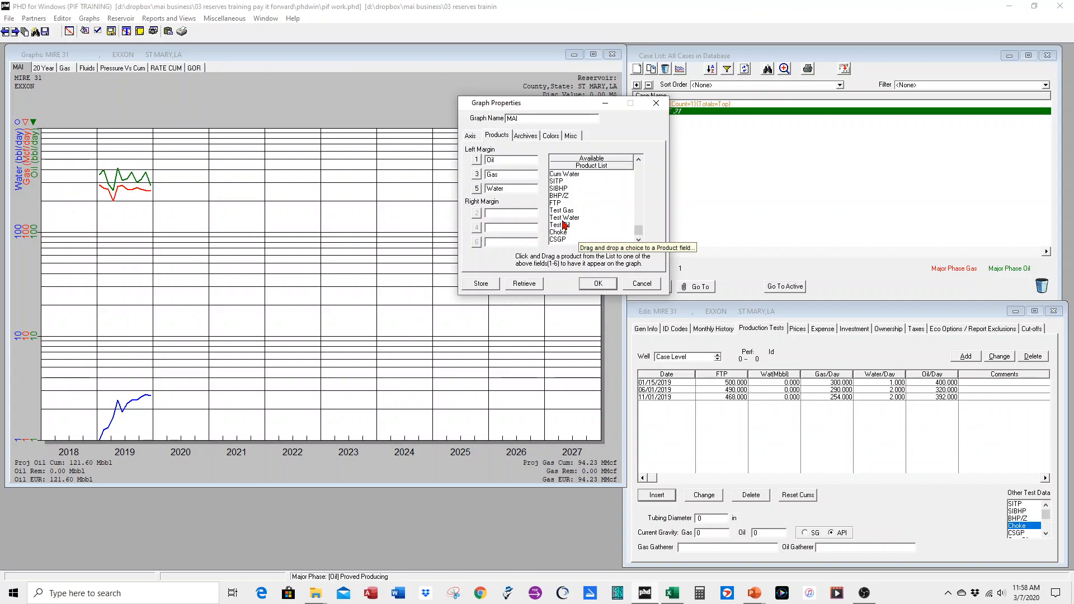
pyautogui.moveTo(562, 229); pyautogui.dragTo(506, 226)
pyautogui.moveTo(556, 203); pyautogui.dragTo(495, 242)
pyautogui.click(598, 283)
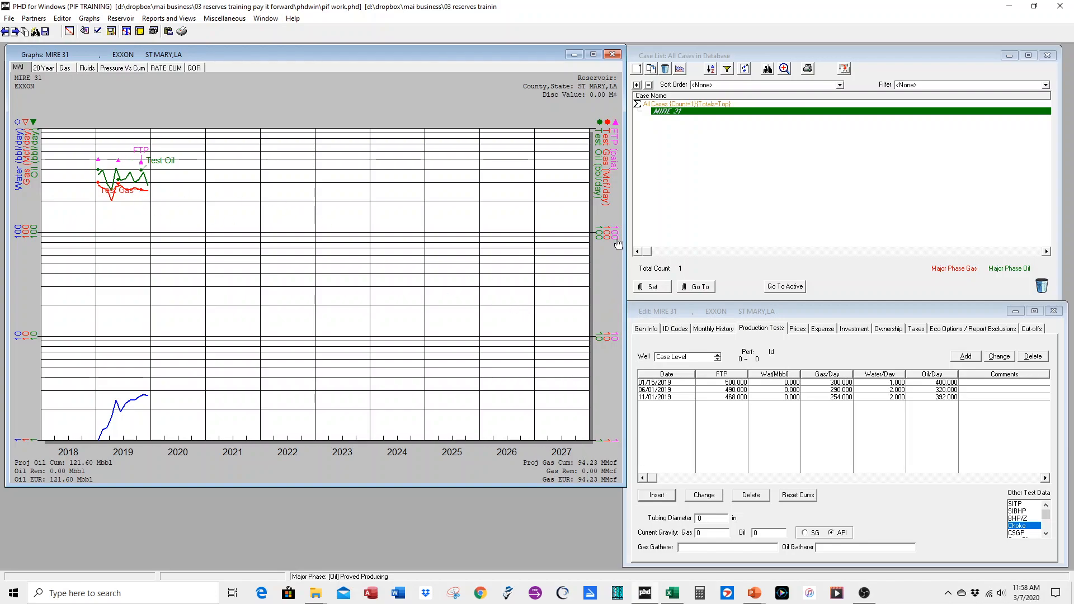
# Rescale the MAI graph so the FTP axis starts at 100 and the Oil and Test Oil axes start at 10.
pyautogui.moveTo(613, 238); pyautogui.dragTo(611, 316)
pyautogui.moveTo(616, 340); pyautogui.dragTo(613, 392)
pyautogui.moveTo(32, 338); pyautogui.dragTo(32, 384)
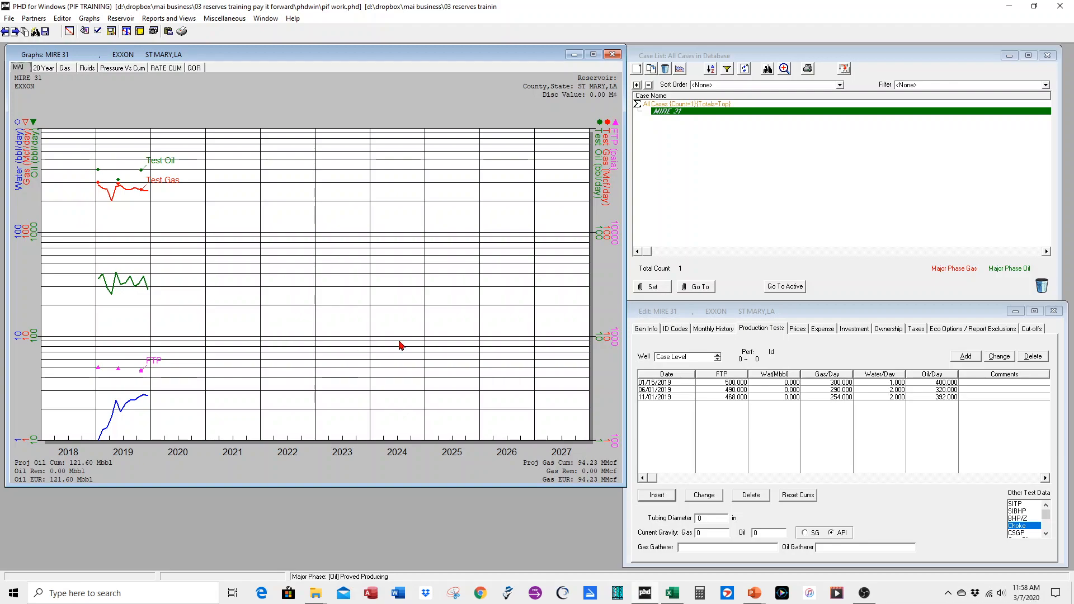
pyautogui.moveTo(599, 338); pyautogui.dragTo(604, 386)
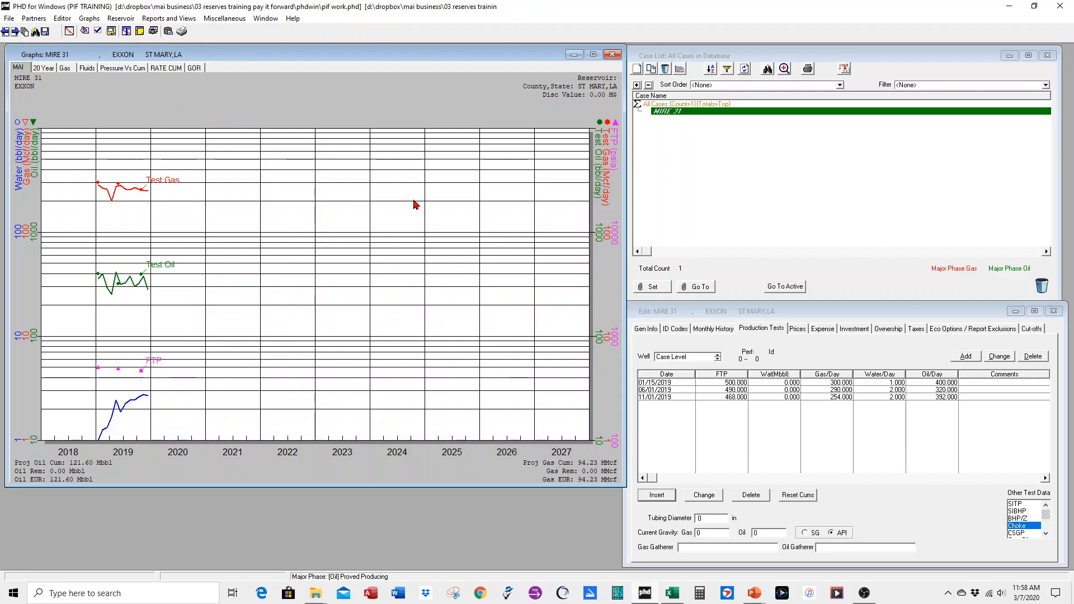
# Open the Data Wizard for adding or appending case data and set it to Import.
pyautogui.click(714, 328)
pyautogui.click(268, 104)
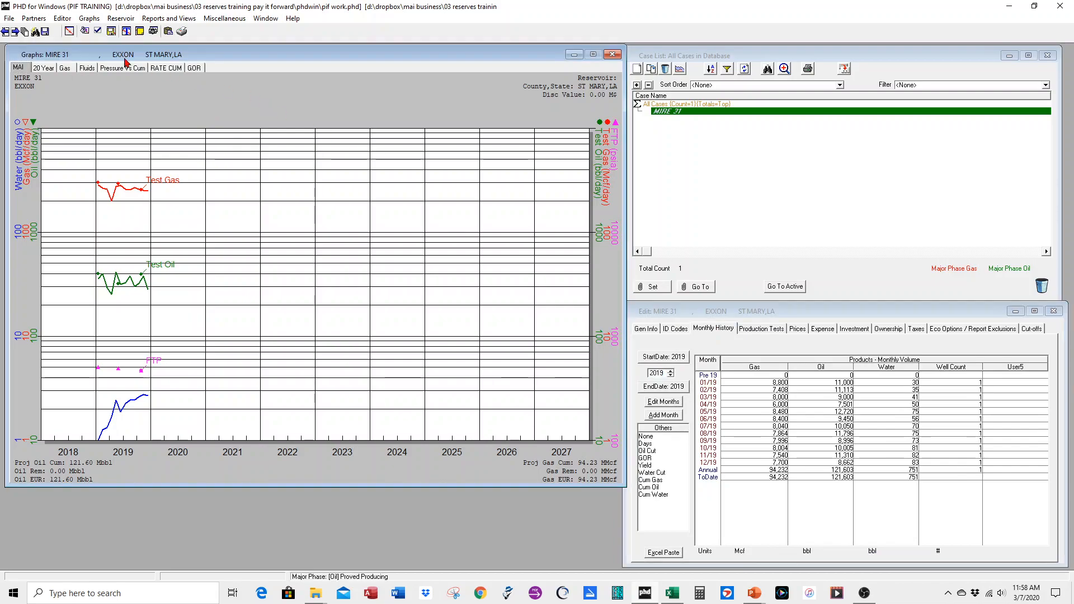
pyautogui.click(10, 19)
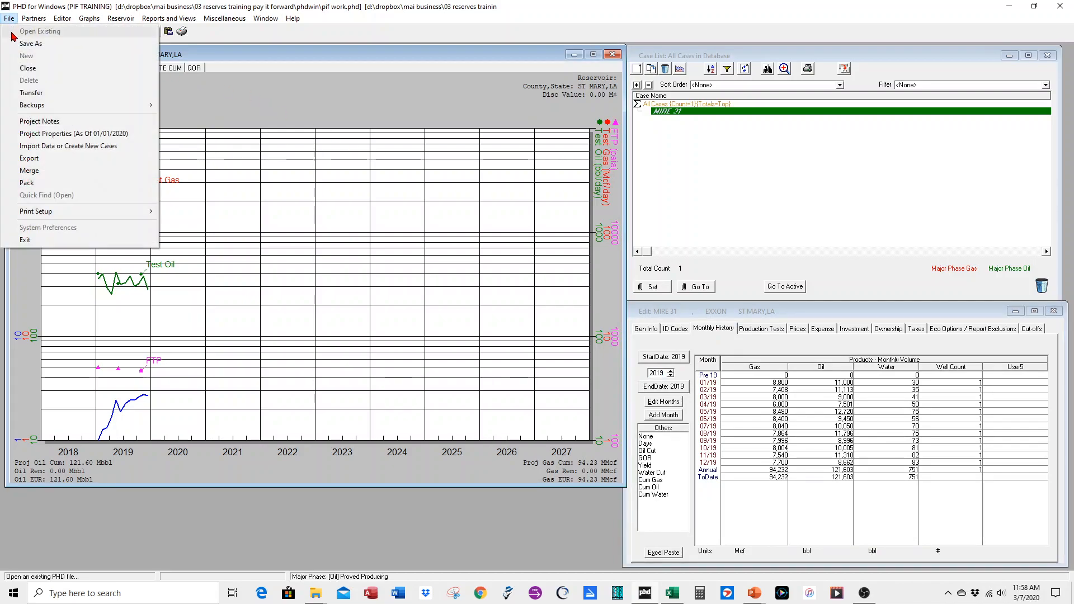
pyautogui.click(48, 147)
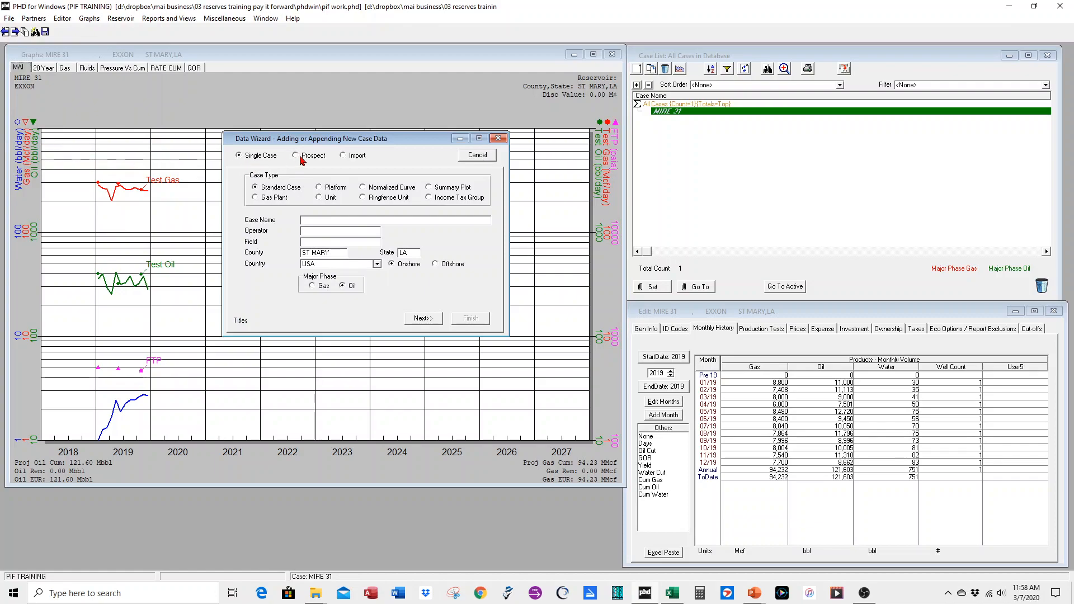
pyautogui.click(345, 157)
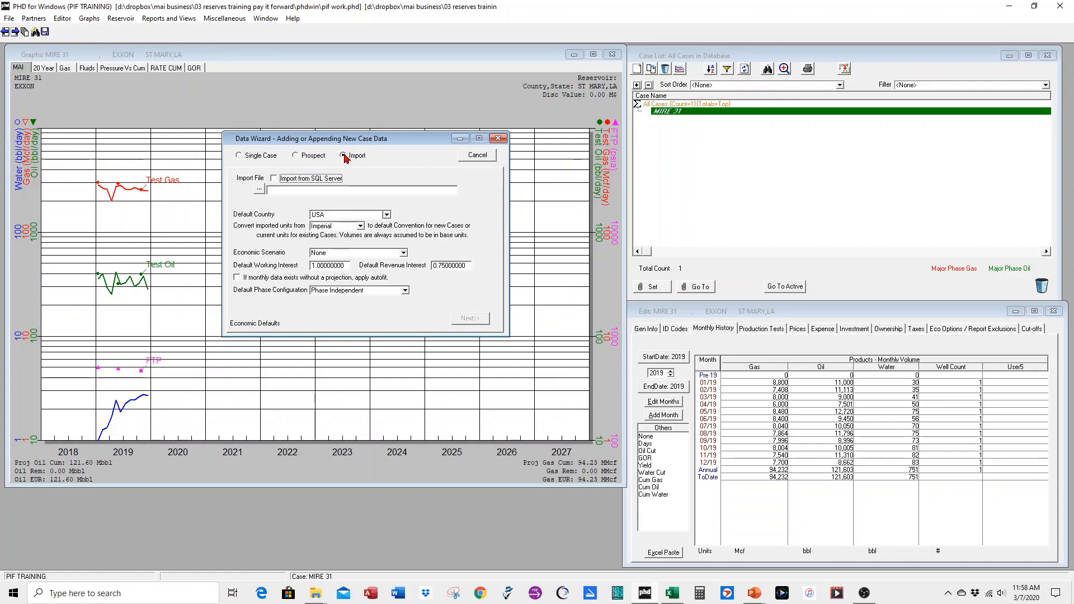
# Choose Fayette EF DRI.DRI from the reserves training PHDWin folder as the import file and continue, saving the changes to MIRE 31.
pyautogui.click(259, 190)
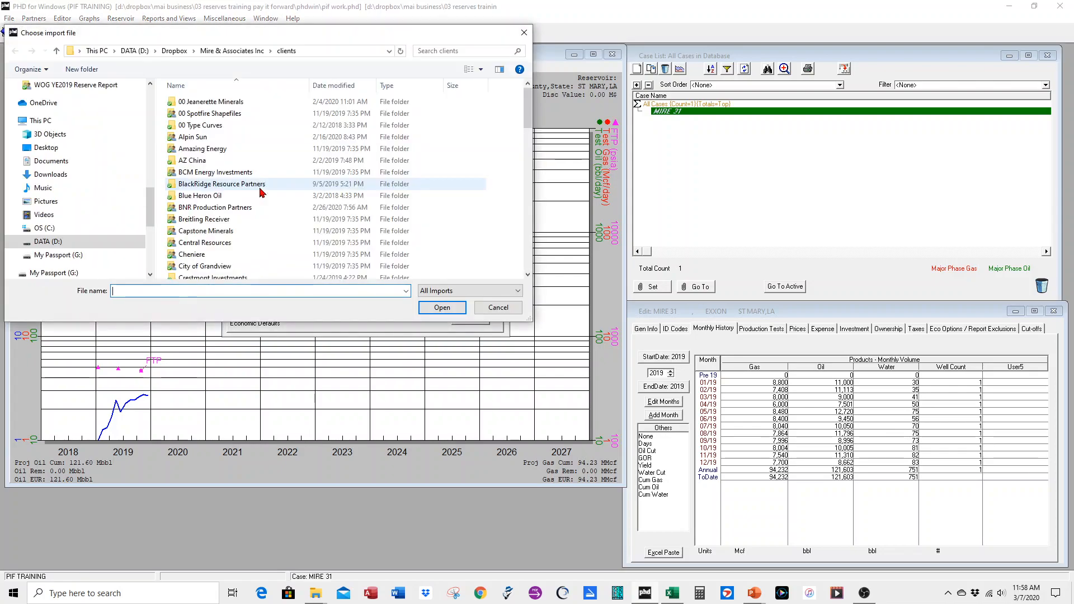
pyautogui.scroll(13, 107, 136)
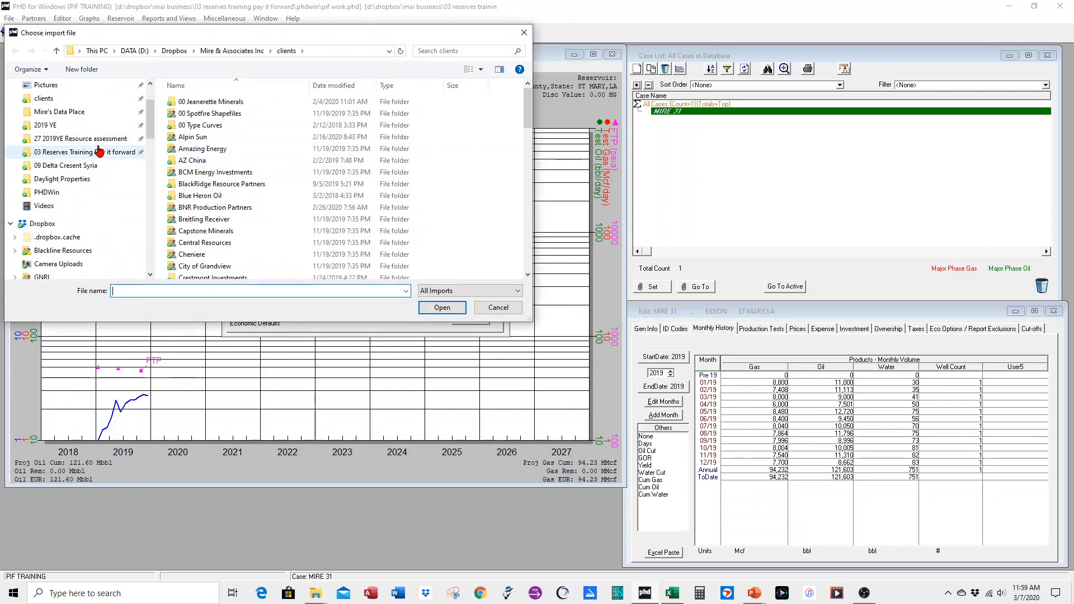
pyautogui.click(99, 153)
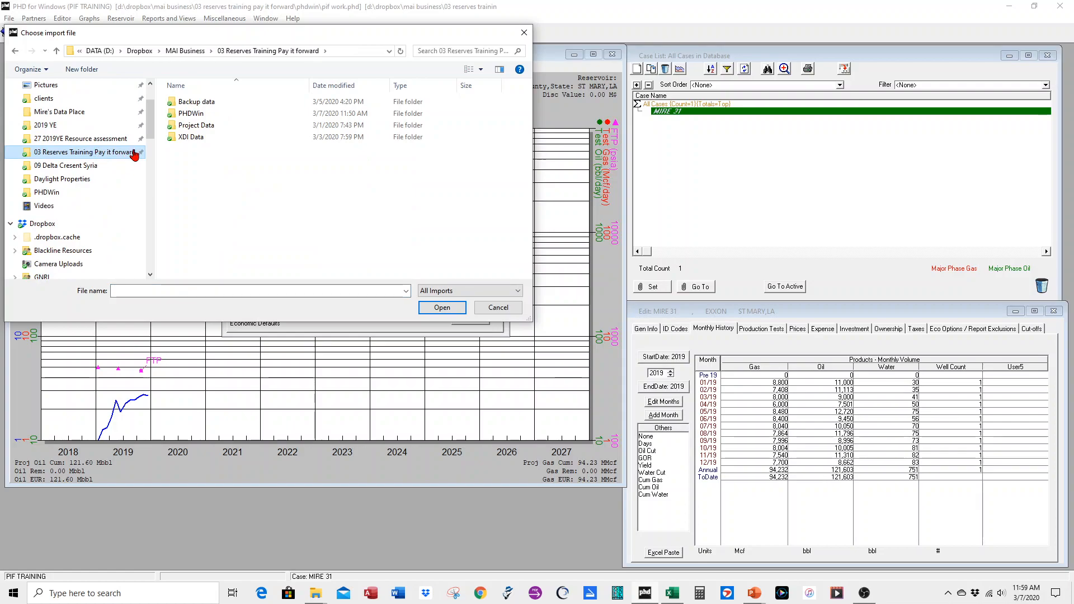
pyautogui.doubleClick(190, 114)
pyautogui.click(193, 115)
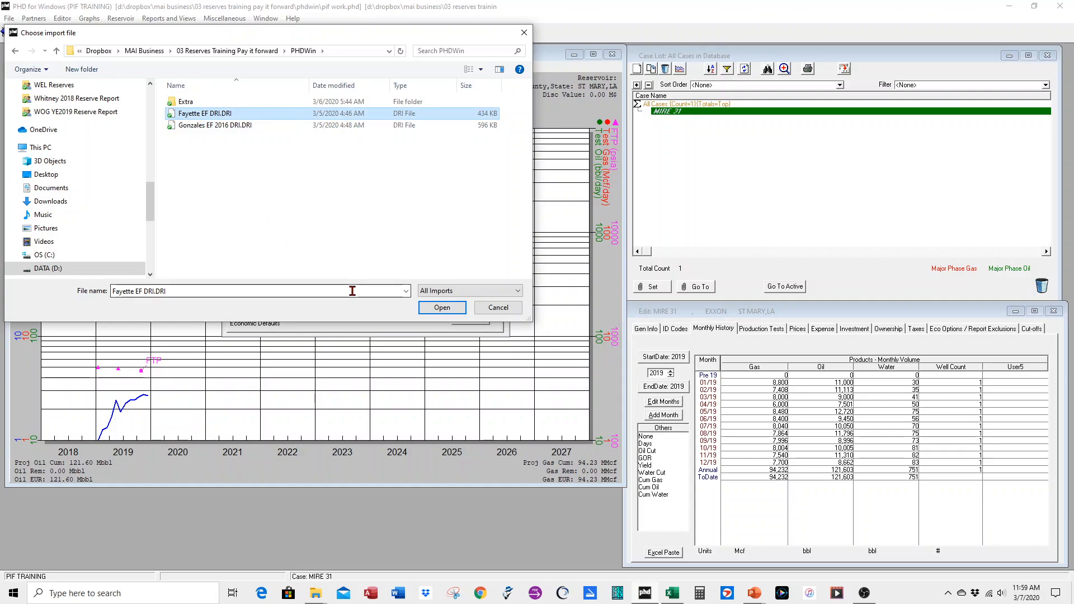
pyautogui.click(440, 308)
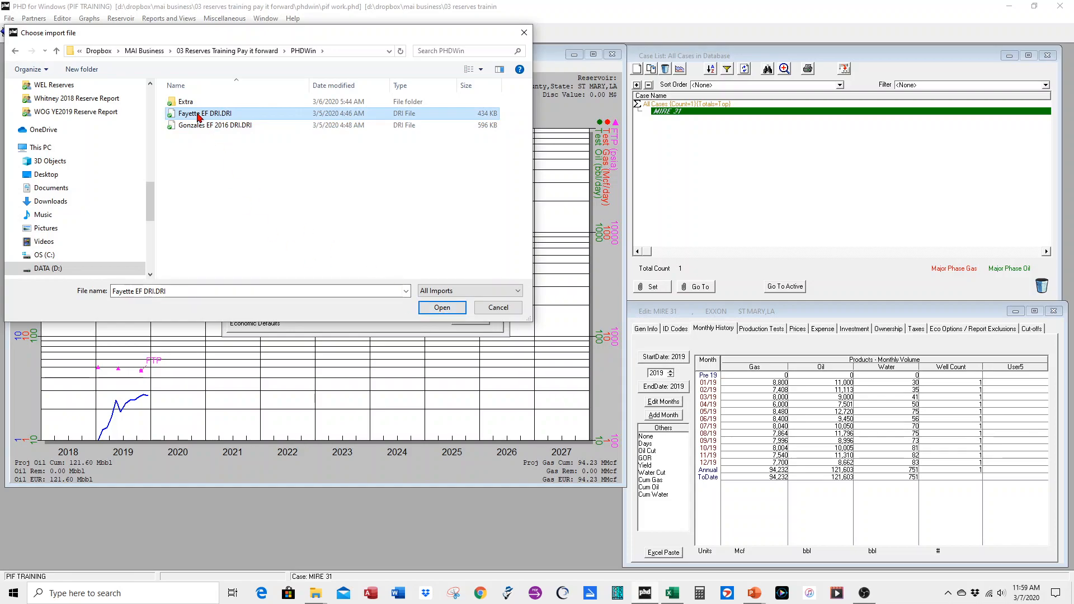
pyautogui.click(441, 308)
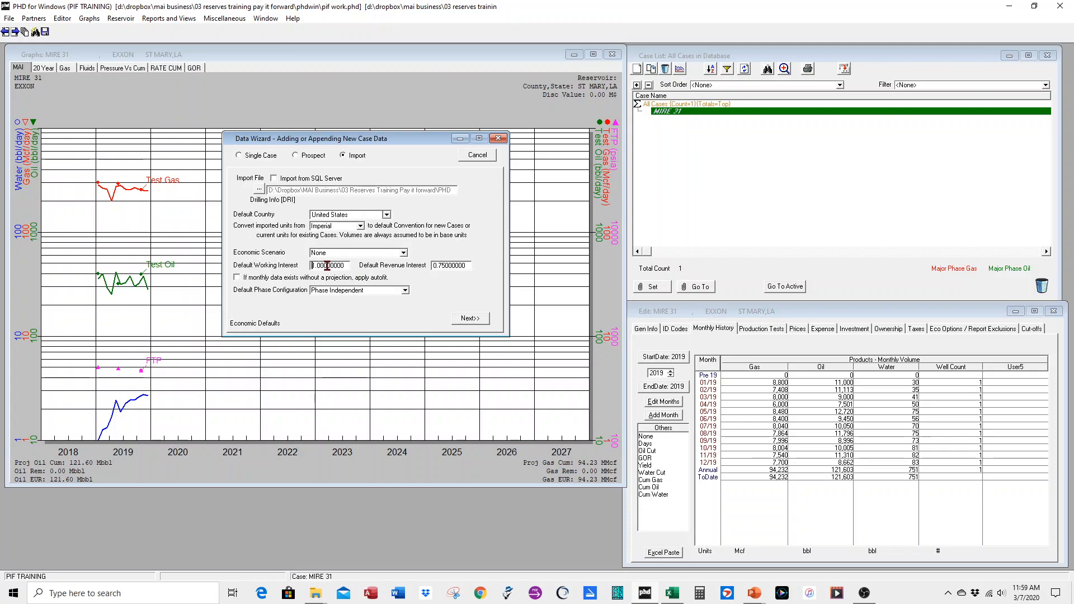
pyautogui.click(470, 318)
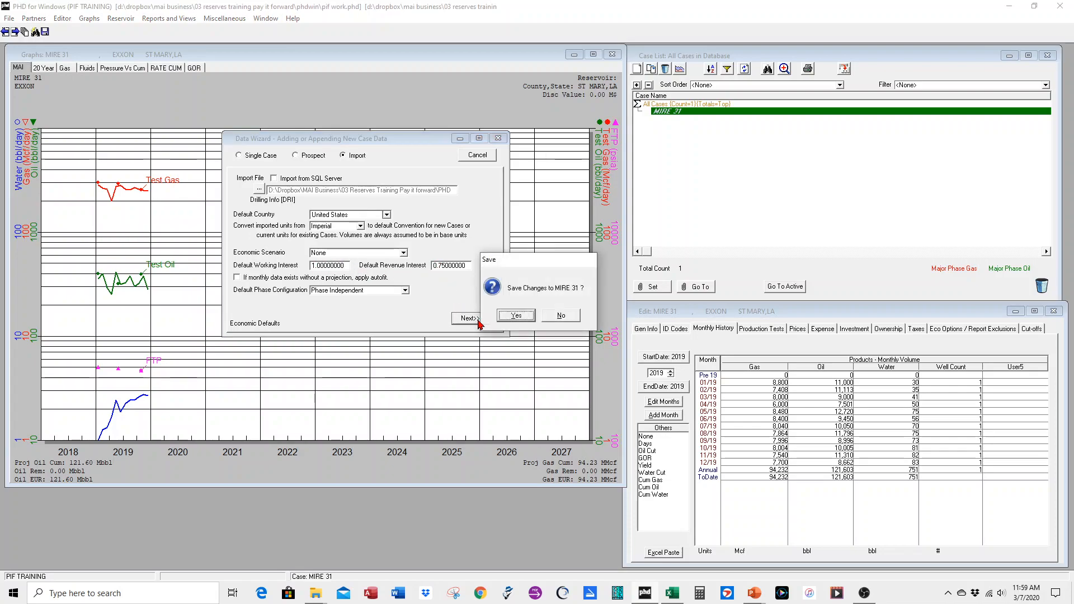
pyautogui.click(508, 314)
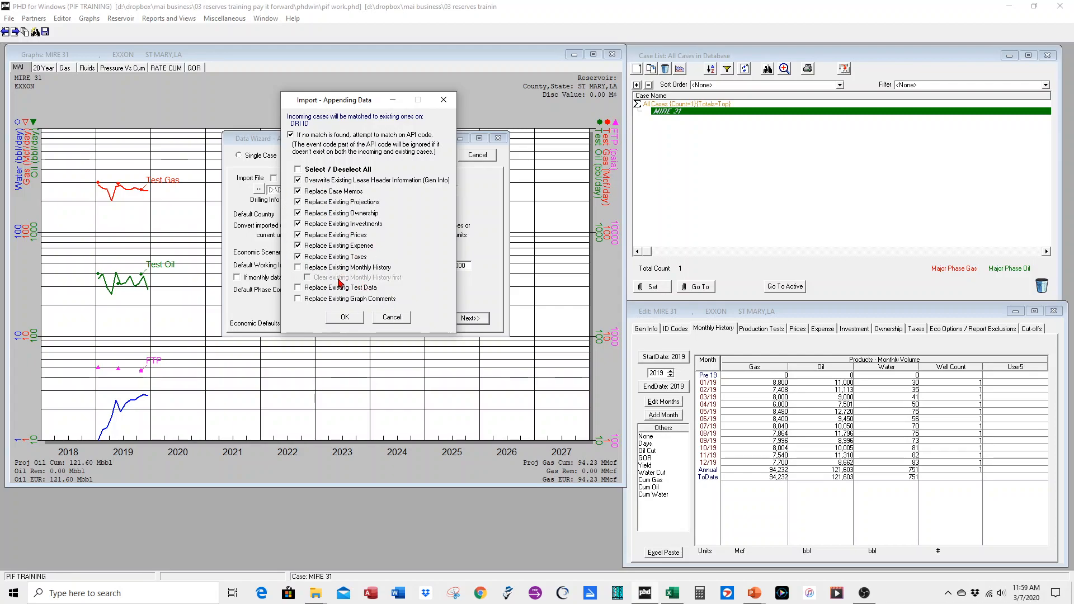
# Import the Fayette data with API code matching and all replace options off, creating new cases for every unmatched ID.
pyautogui.click(291, 135)
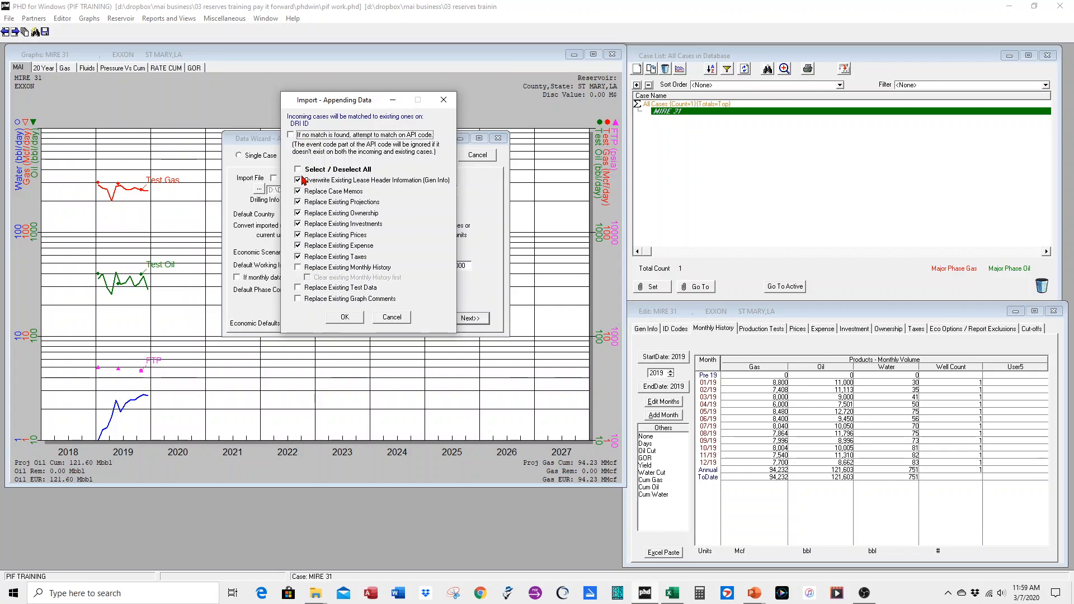
pyautogui.click(298, 169)
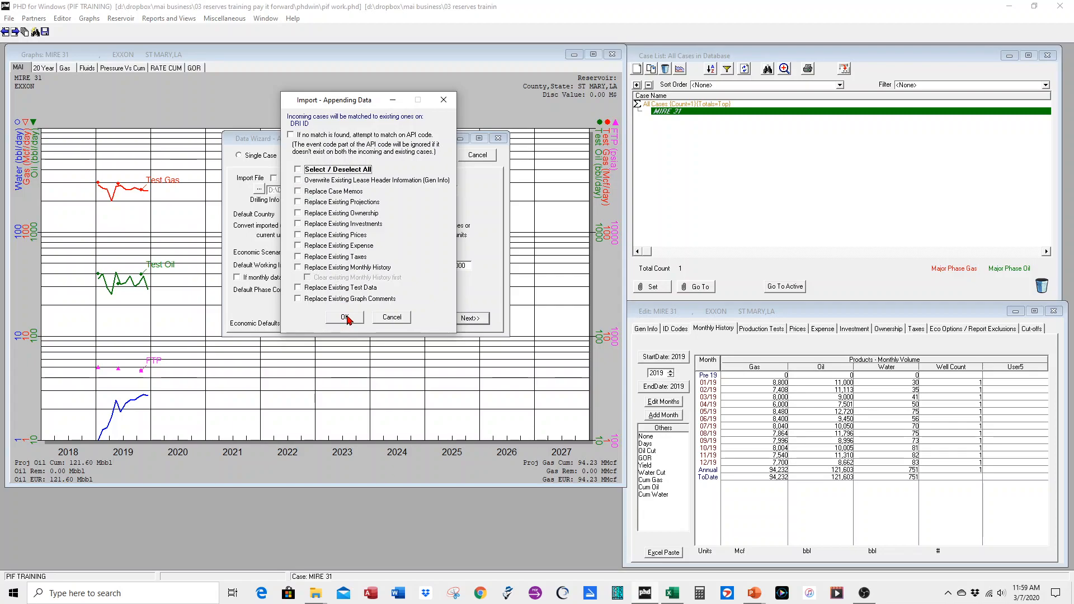
pyautogui.click(345, 317)
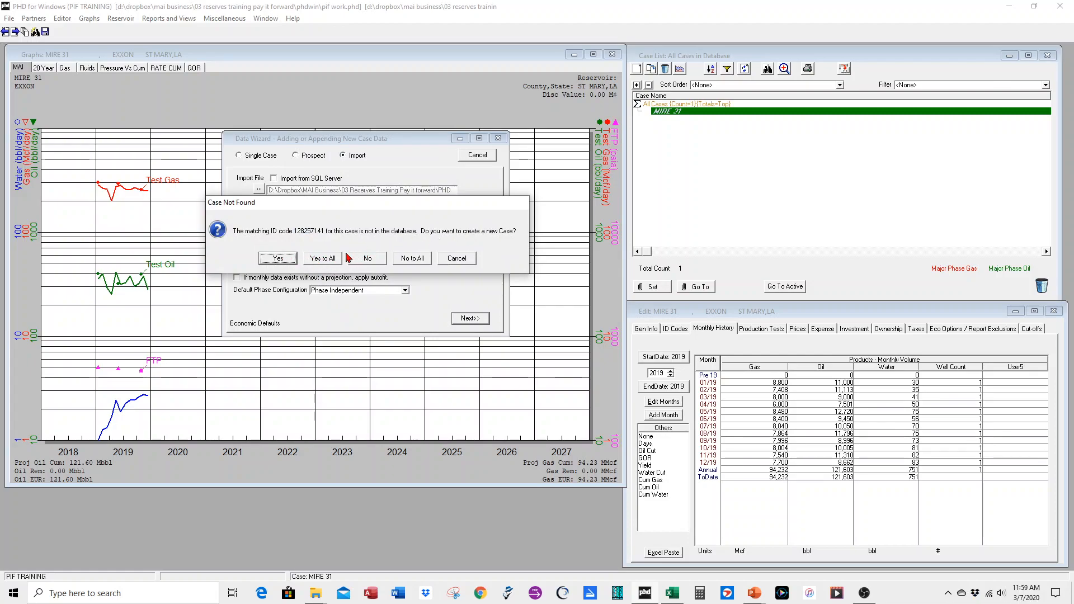
pyautogui.click(326, 260)
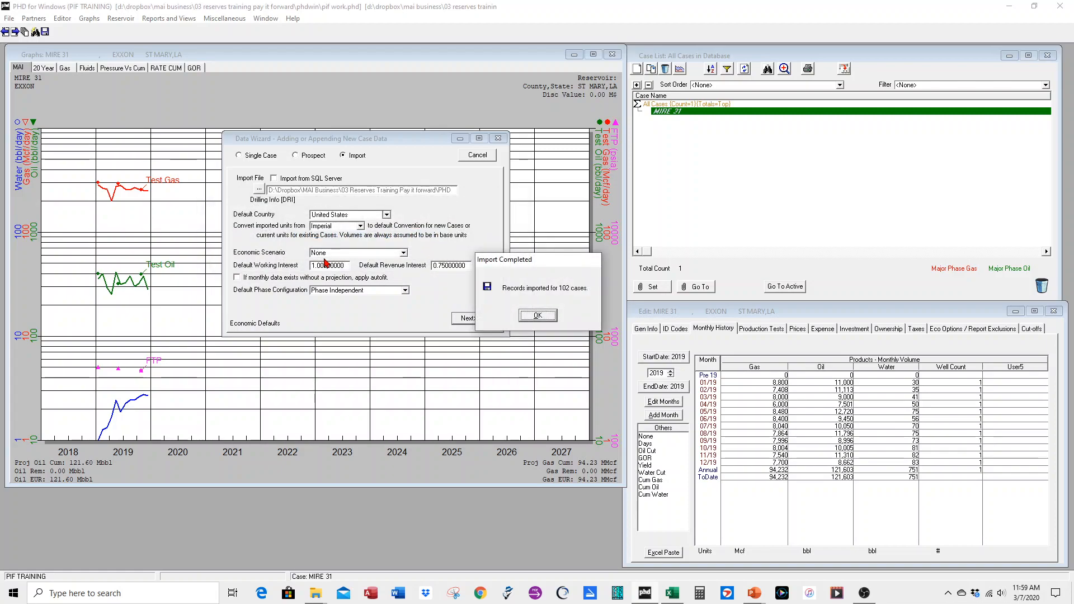
pyautogui.click(537, 316)
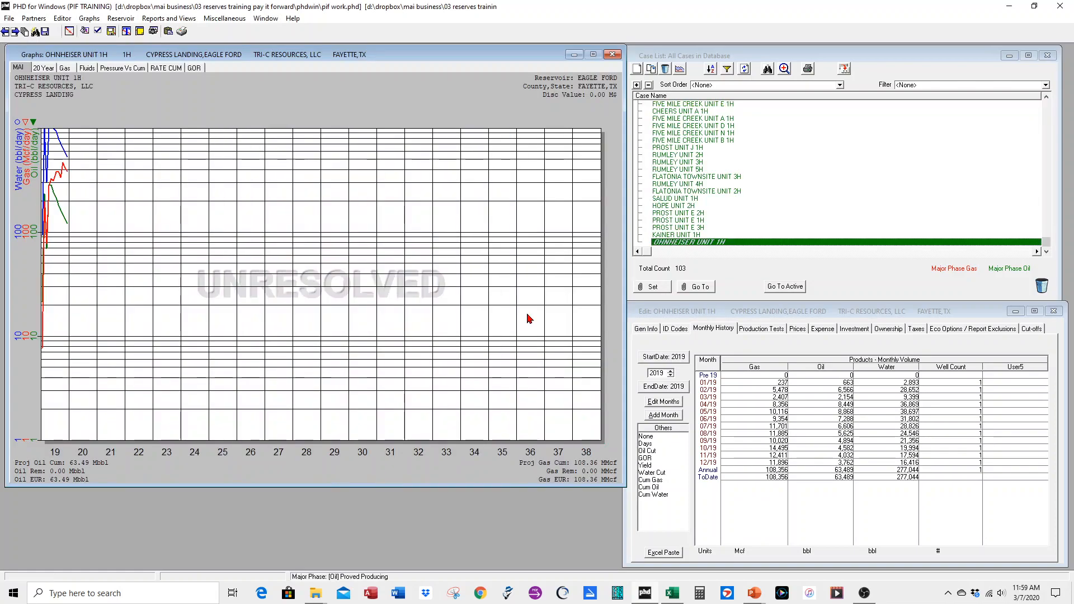
# Examine the MAI graphs of MIRE 31 and several imported Fayette cases, including MURPHY NORTH UNIT 2H, PROST UNIT E 4H and RING "A" UNIT 4H.
pyautogui.click(691, 163)
pyautogui.click(687, 135)
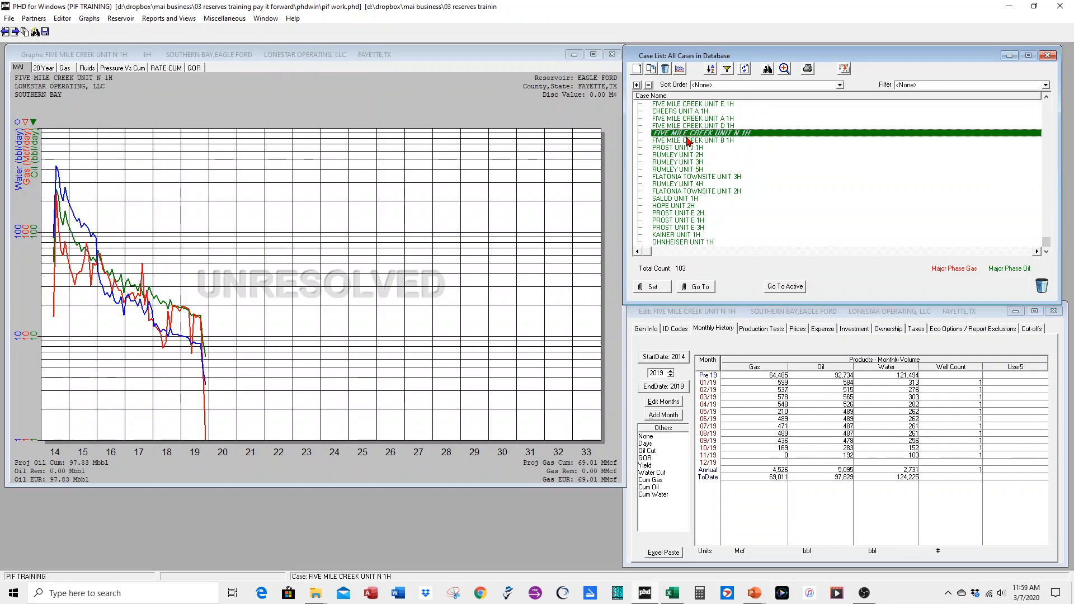
pyautogui.scroll(6, 687, 139)
pyautogui.click(674, 162)
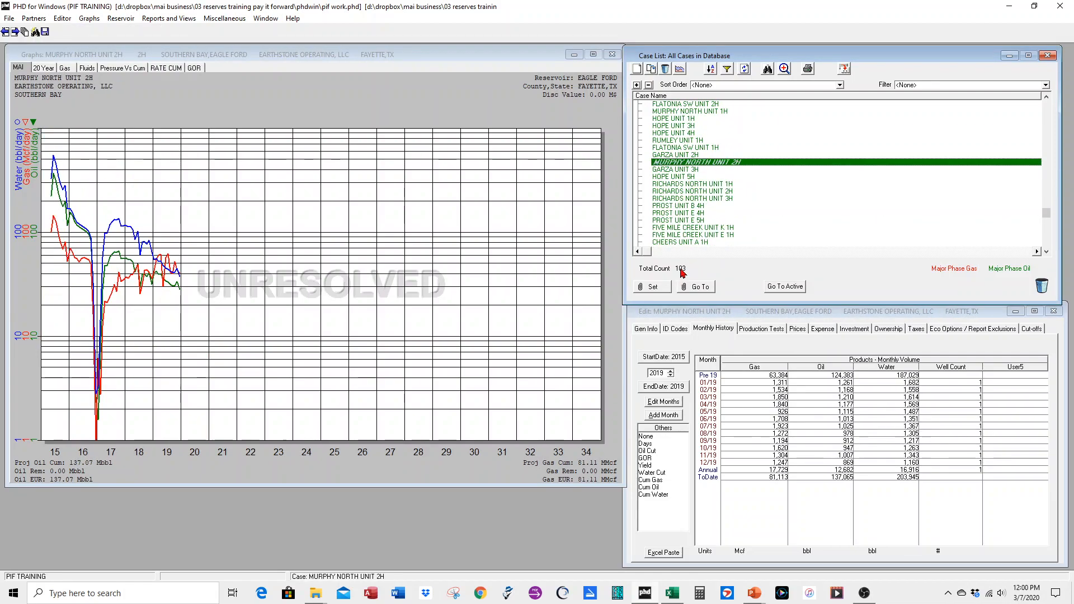
pyautogui.click(676, 213)
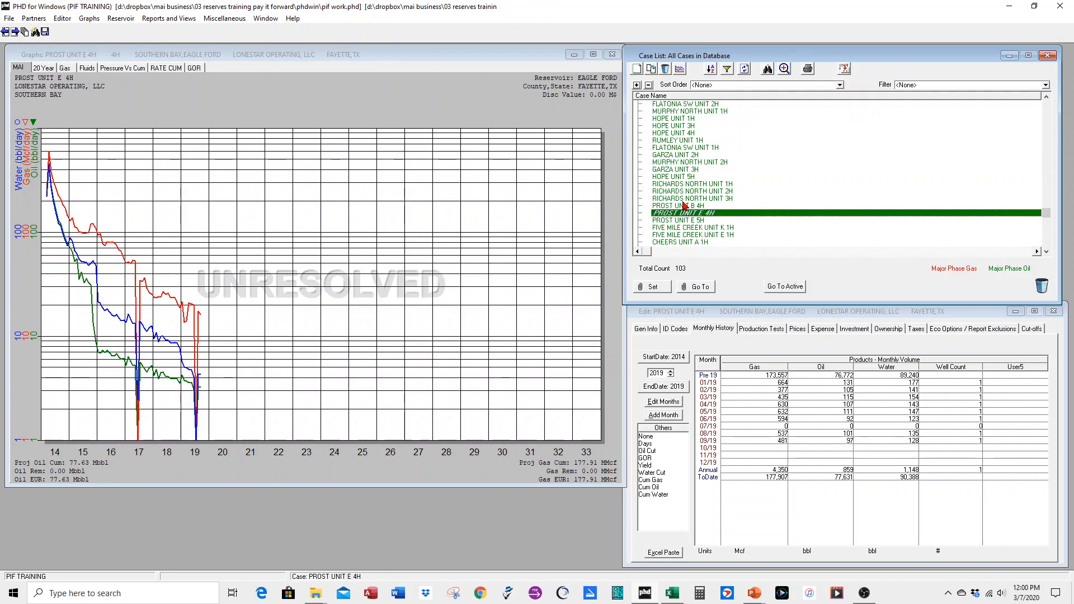
pyautogui.scroll(20, 678, 155)
pyautogui.click(671, 111)
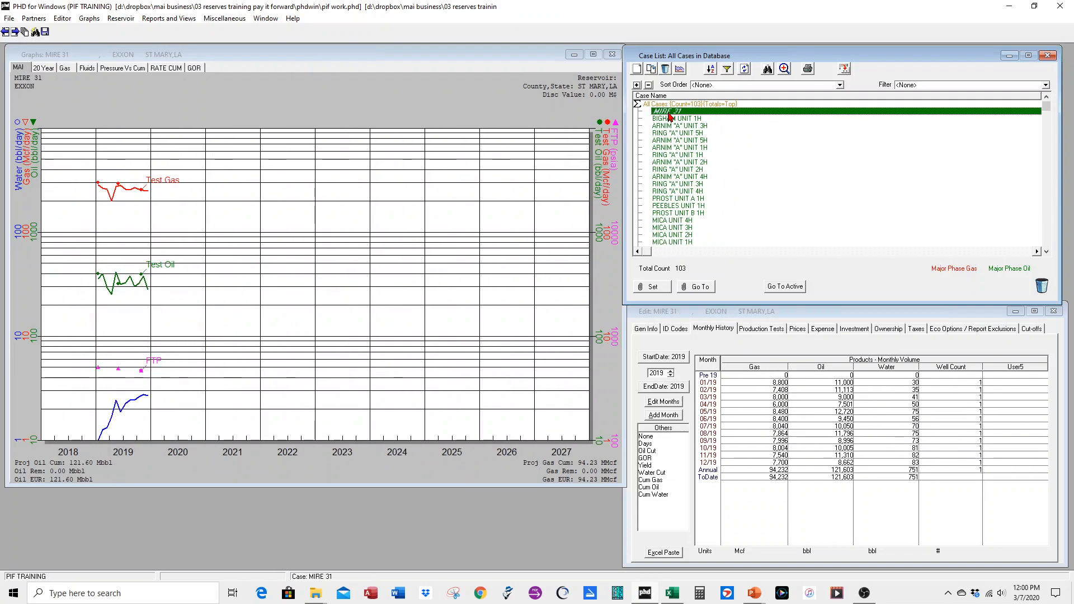
pyautogui.click(672, 140)
pyautogui.click(677, 170)
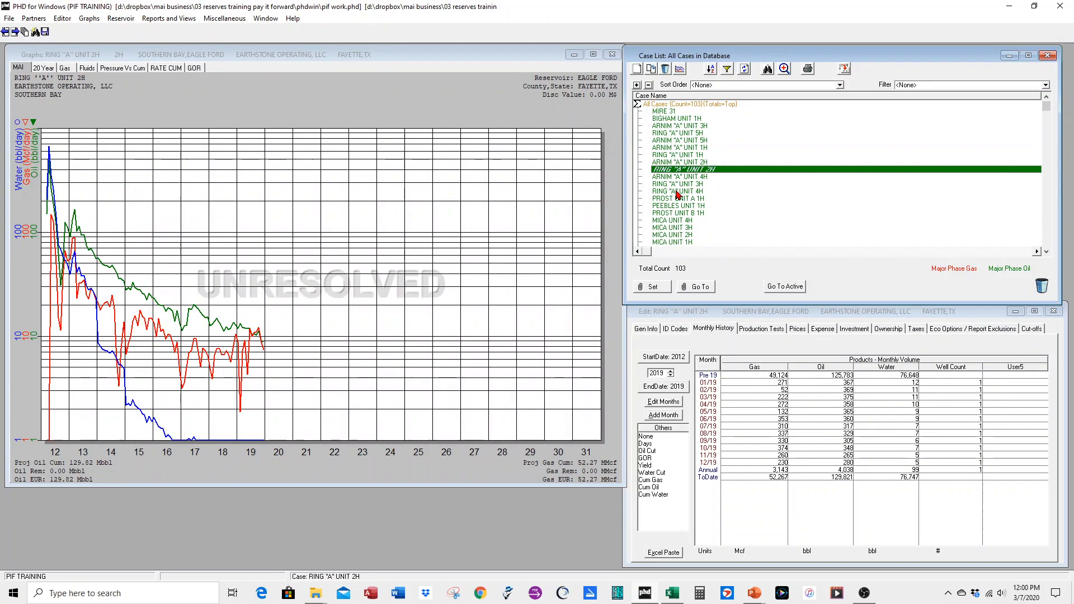
pyautogui.click(678, 191)
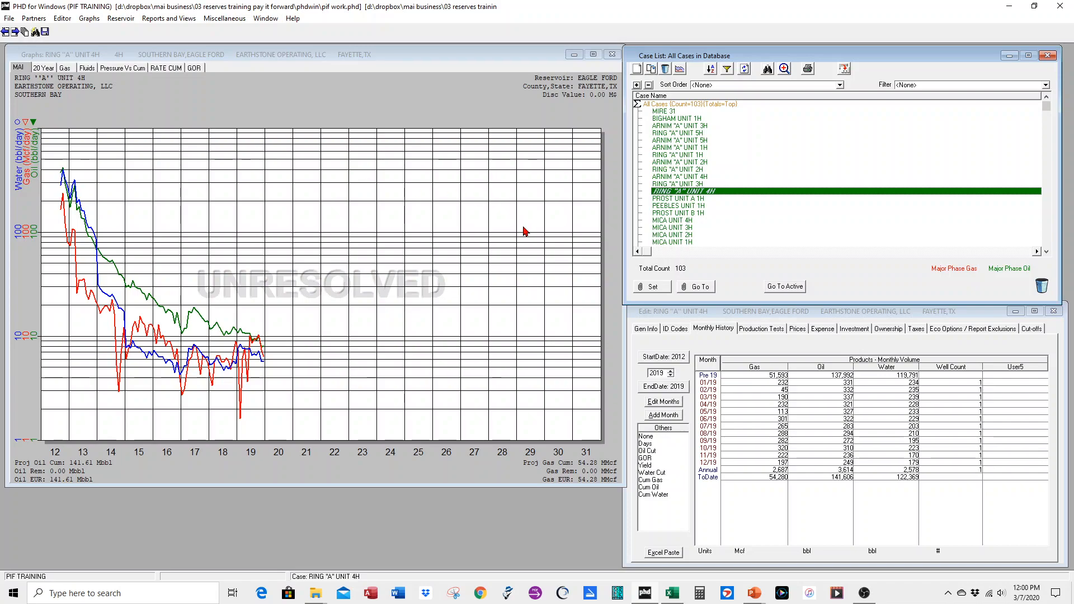
pyautogui.click(224, 113)
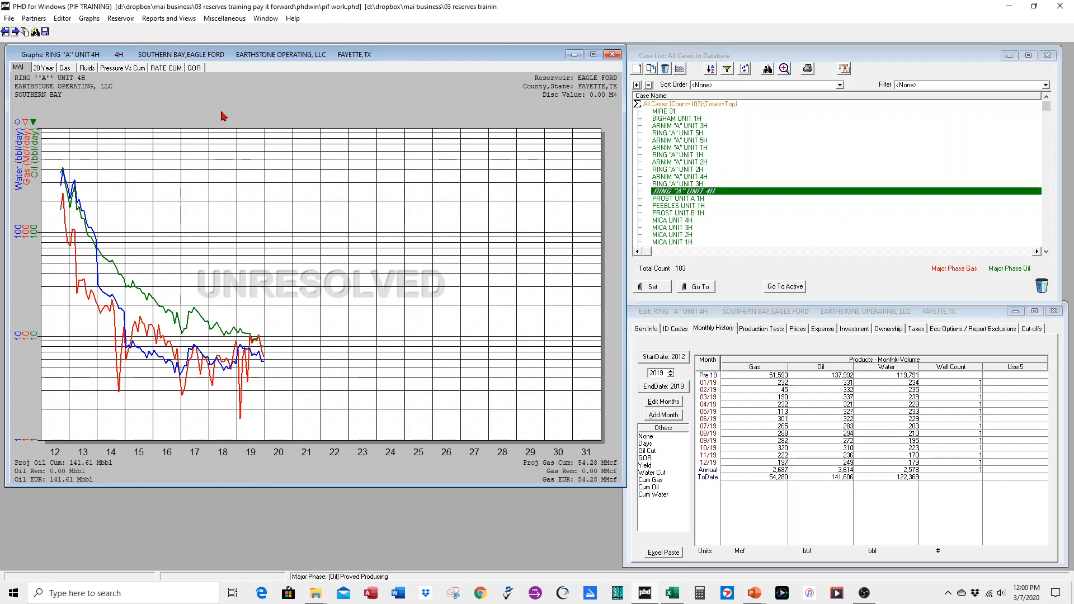
# Start another case data import with Gonzales EF 2016 DRI.DRI as the import file and proceed to the appending options.
pyautogui.click(9, 17)
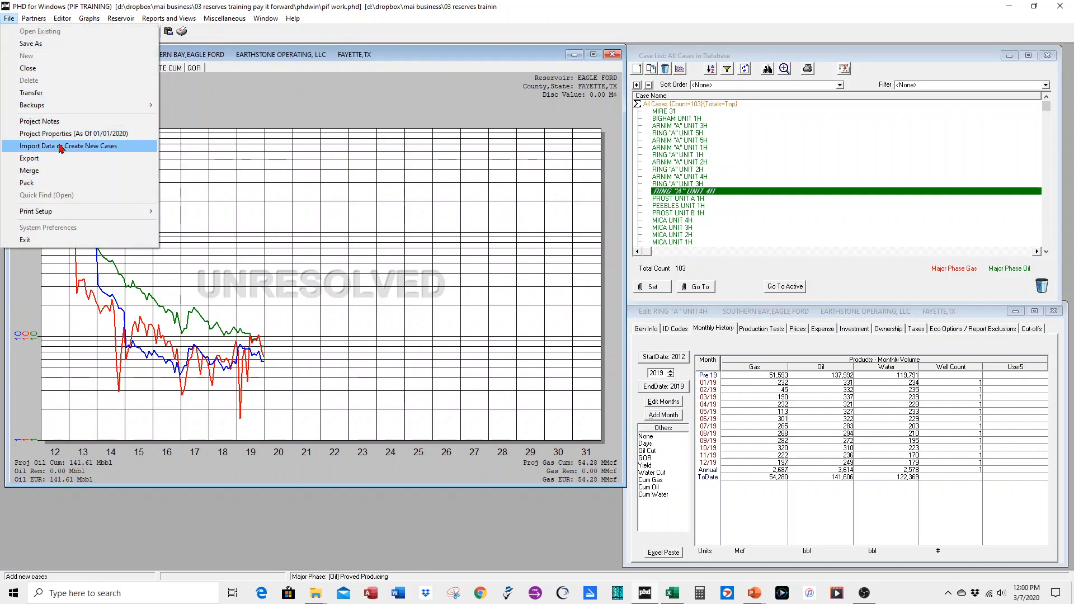
pyautogui.click(61, 147)
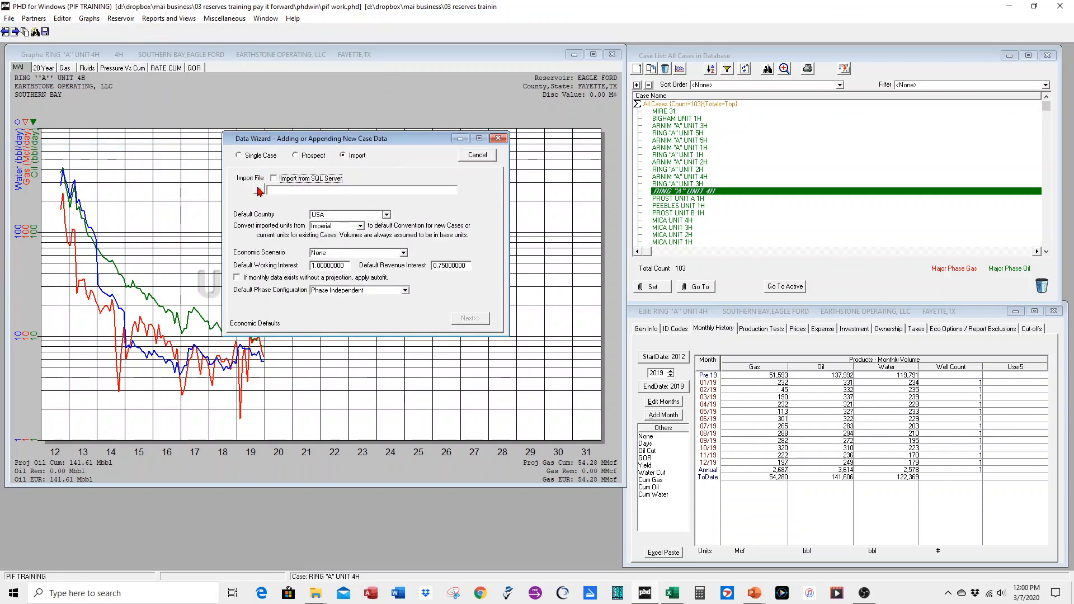
pyautogui.click(260, 192)
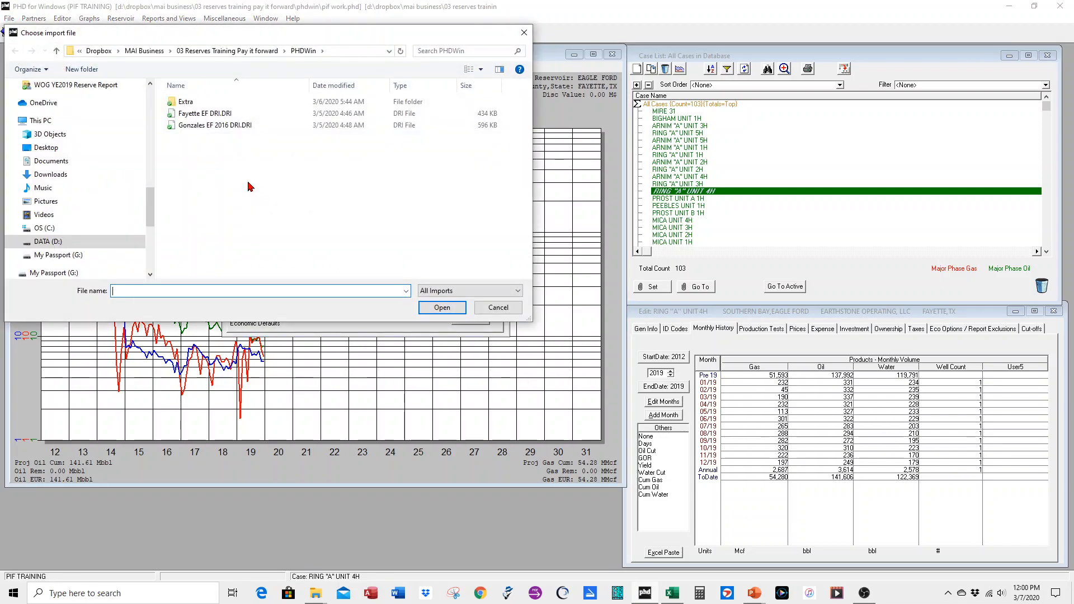
pyautogui.click(184, 128)
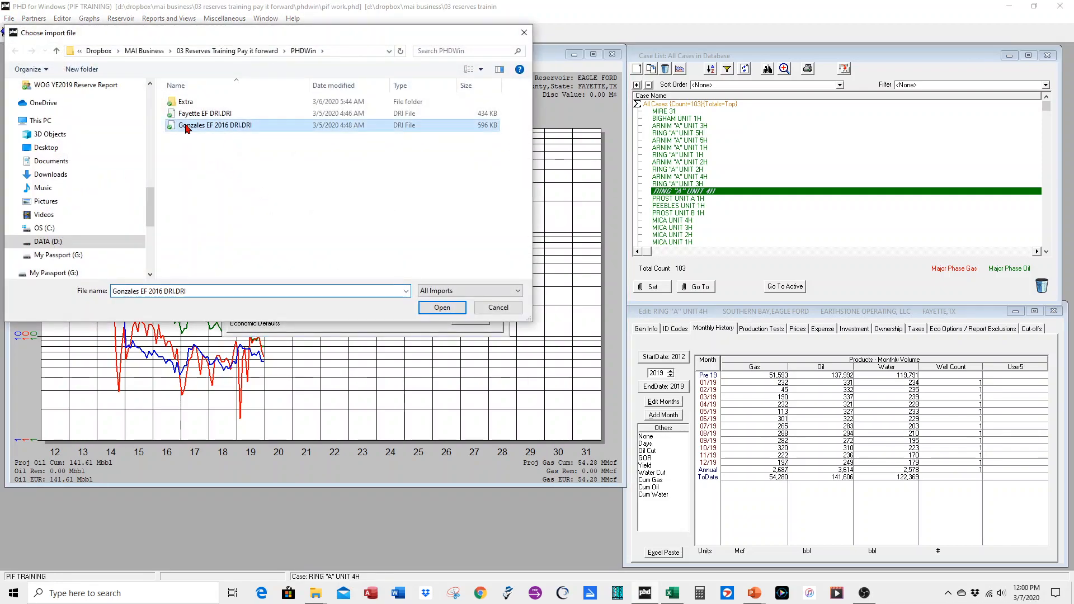
pyautogui.click(444, 309)
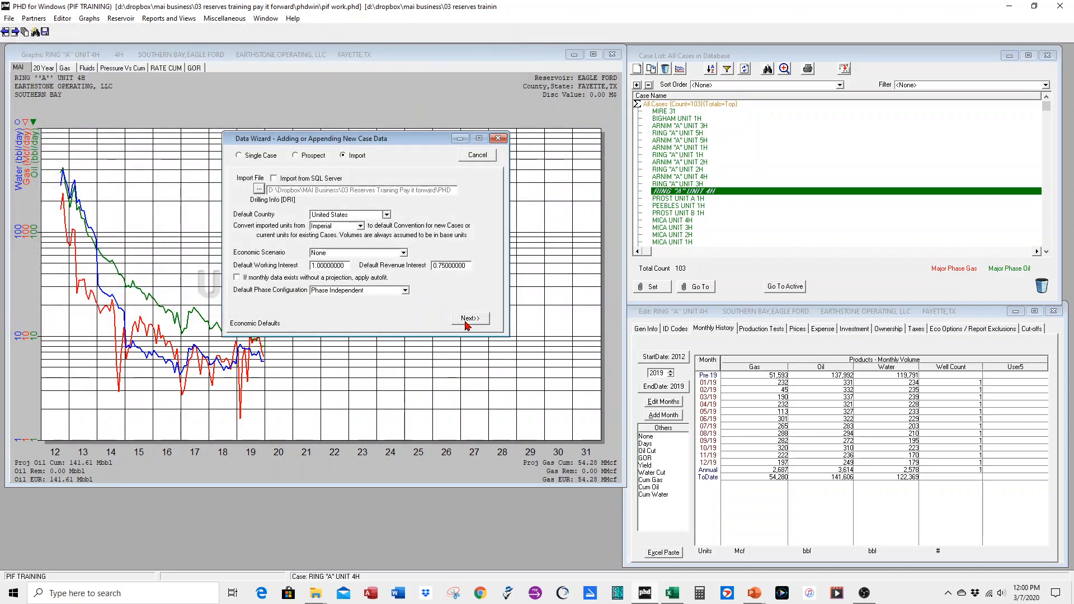
pyautogui.click(470, 319)
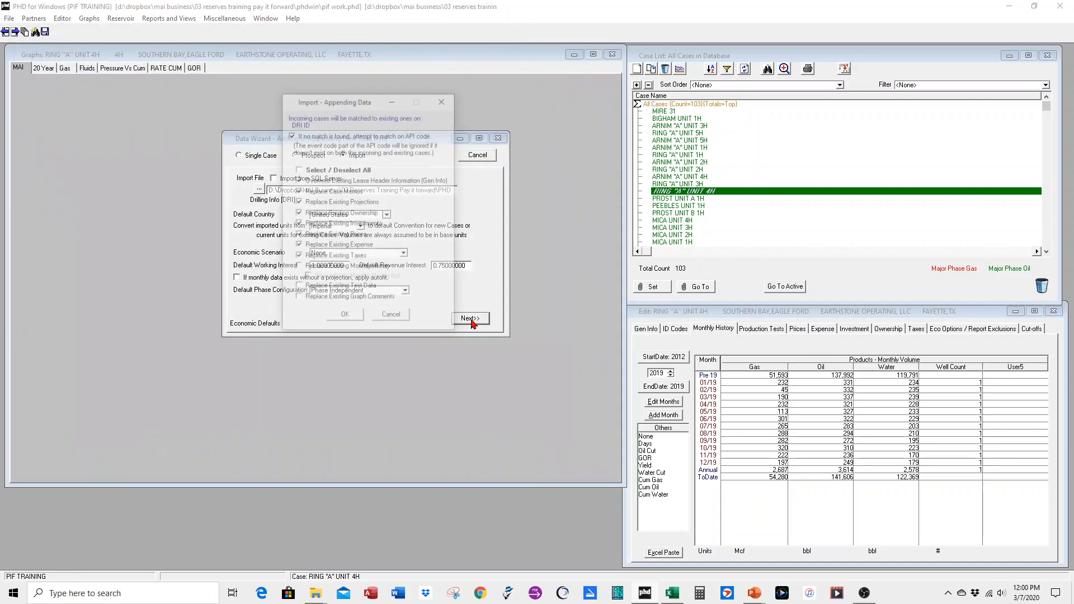
# Turn off API code matching and import the Gonzales data, creating new cases for every unmatched ID.
pyautogui.click(291, 136)
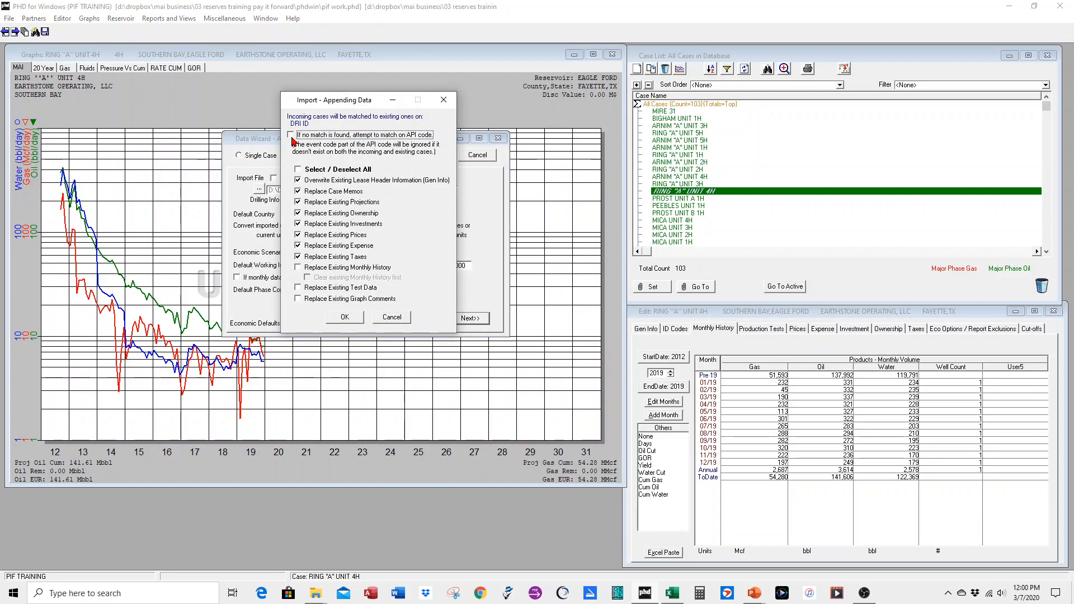
pyautogui.click(346, 318)
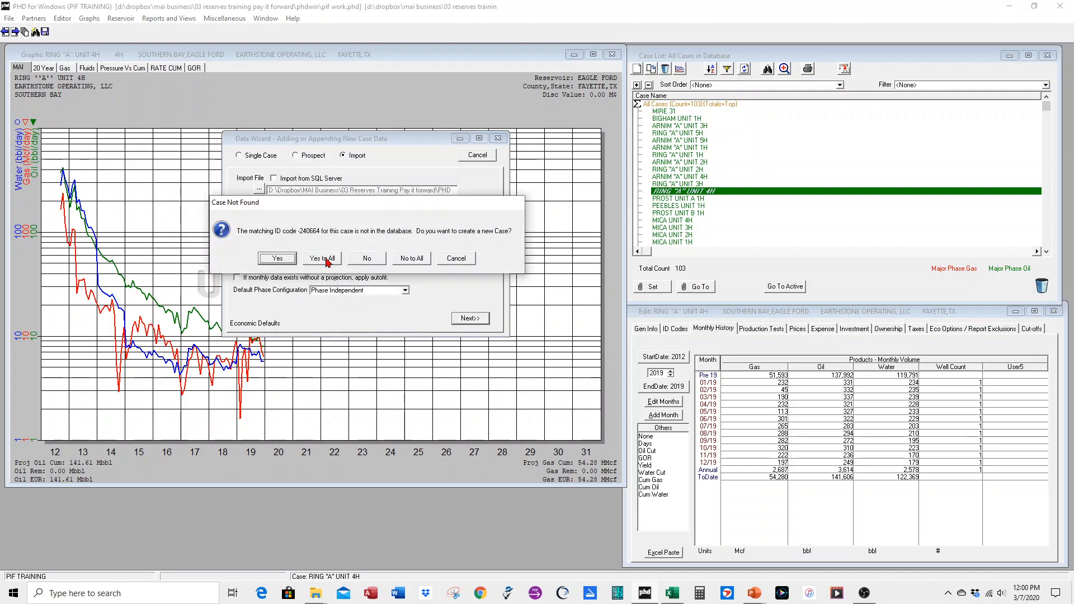
pyautogui.click(327, 261)
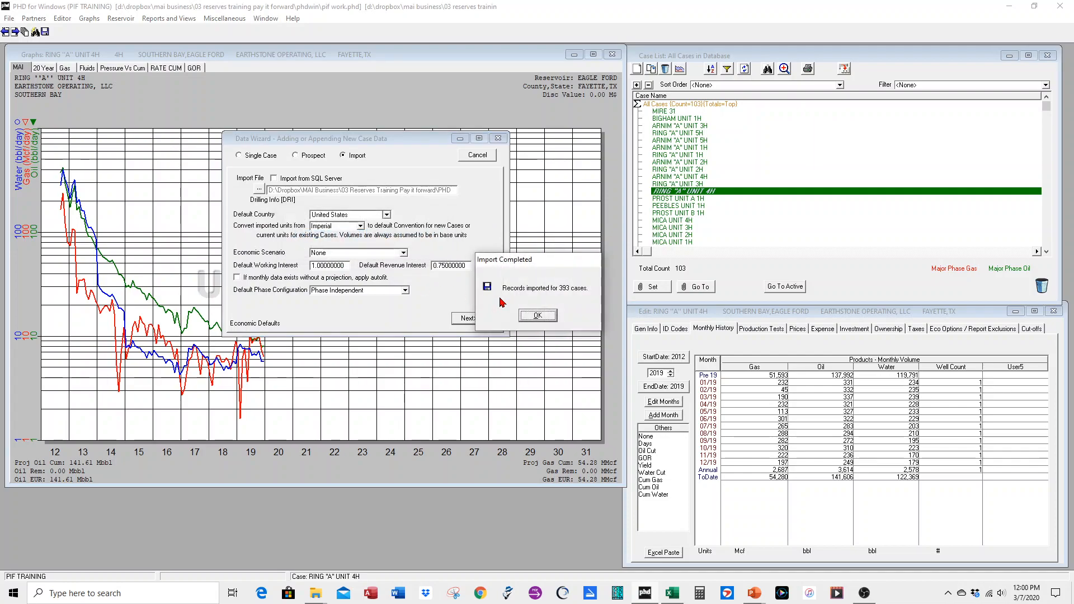
pyautogui.click(538, 317)
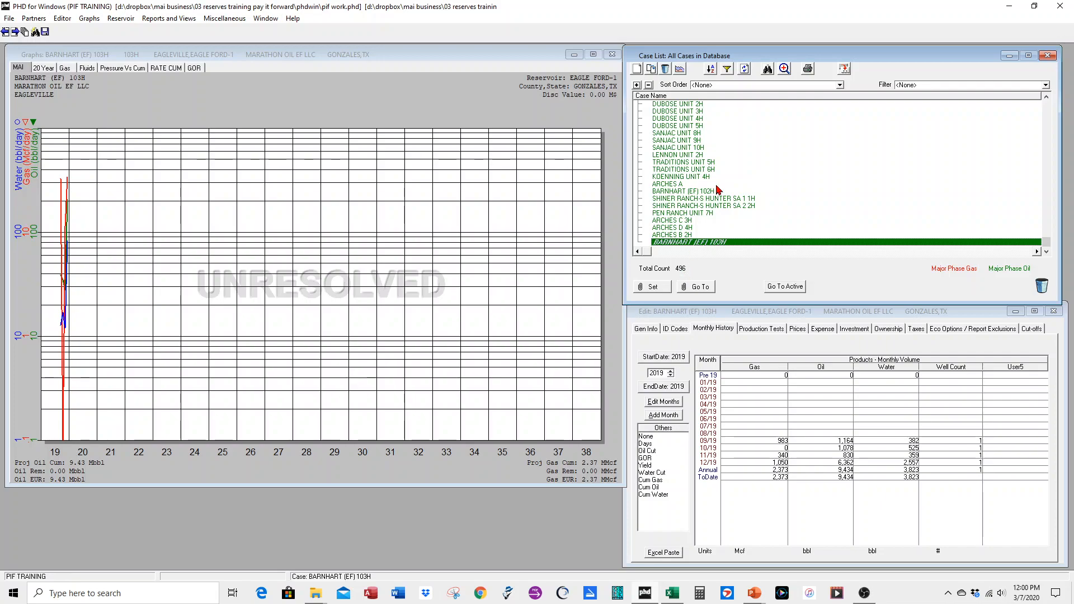
# Examine the MAI graphs of several imported Gonzales cases, including GEO HUNTER 2H and SAYRE UNIT 3H.
pyautogui.scroll(15, 718, 190)
pyautogui.click(677, 176)
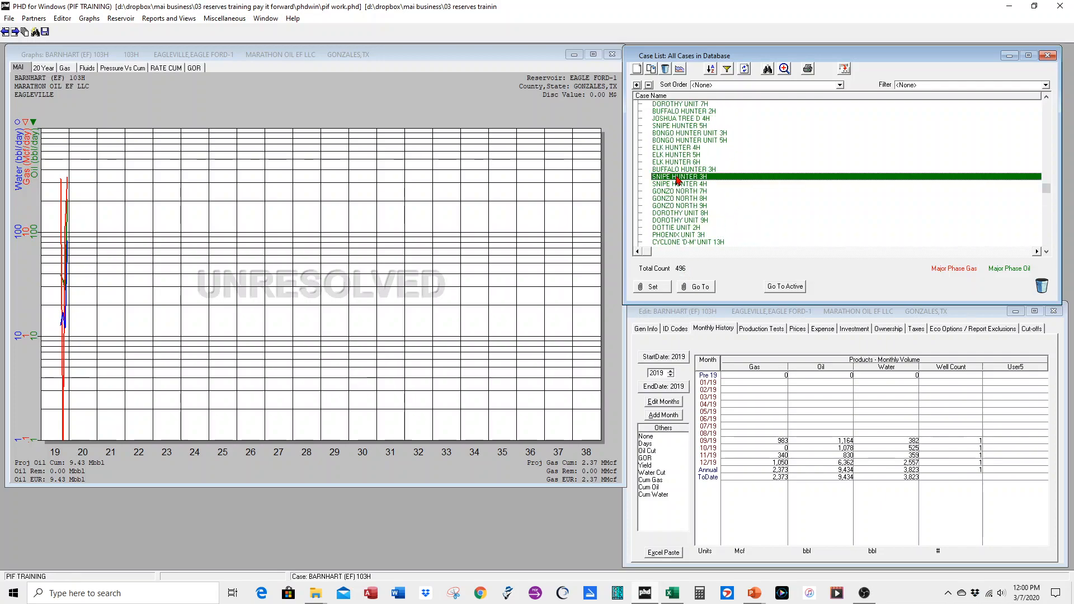
pyautogui.scroll(10, 678, 178)
pyautogui.doubleClick(677, 170)
pyautogui.doubleClick(676, 140)
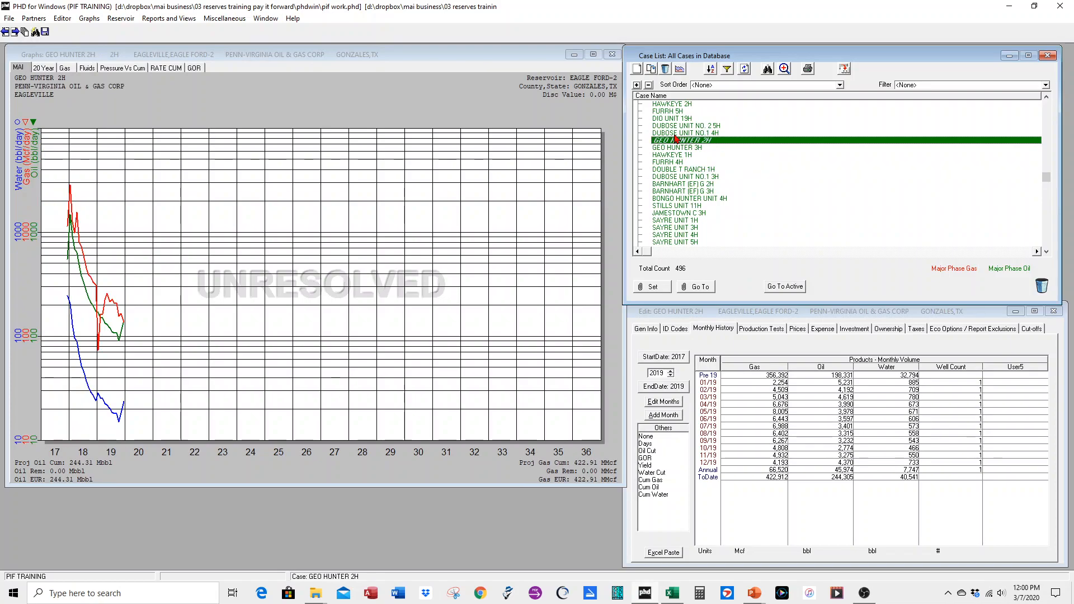
pyautogui.doubleClick(671, 228)
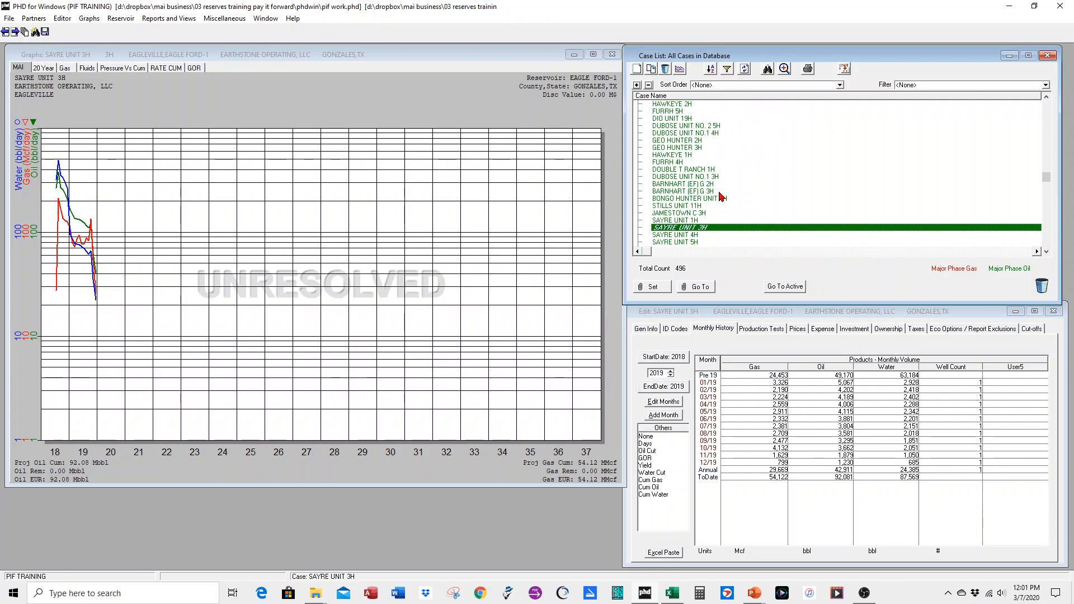
pyautogui.click(717, 88)
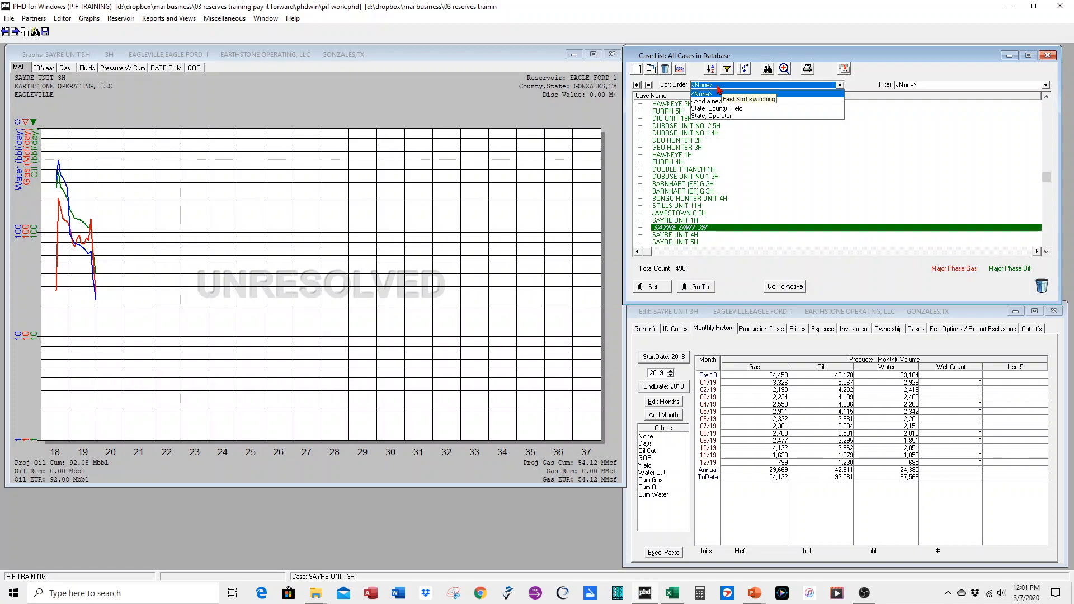
pyautogui.click(718, 89)
pyautogui.click(710, 69)
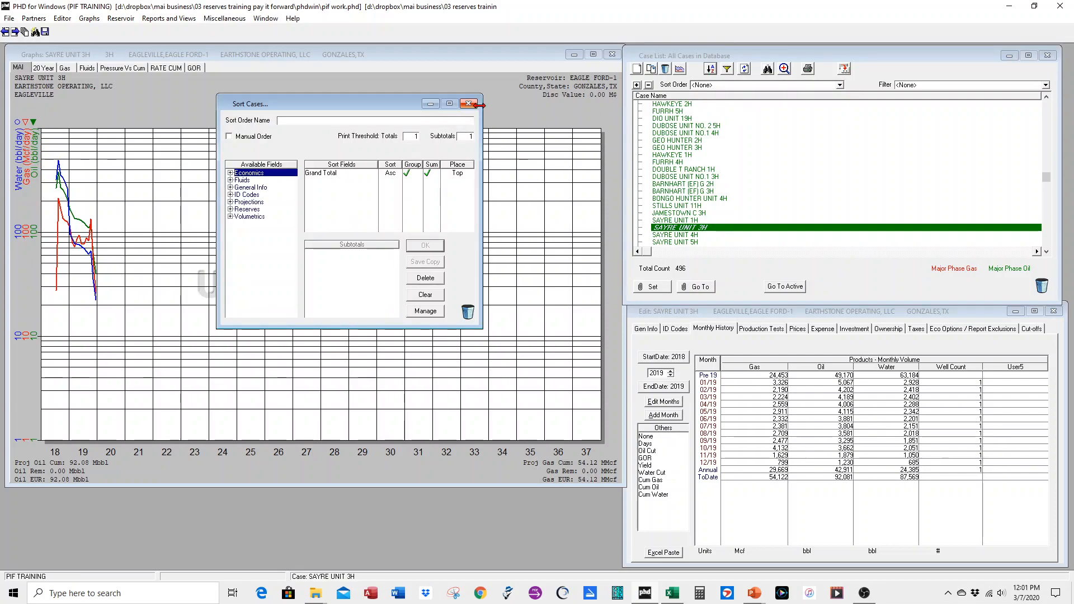
pyautogui.click(468, 104)
pyautogui.click(733, 88)
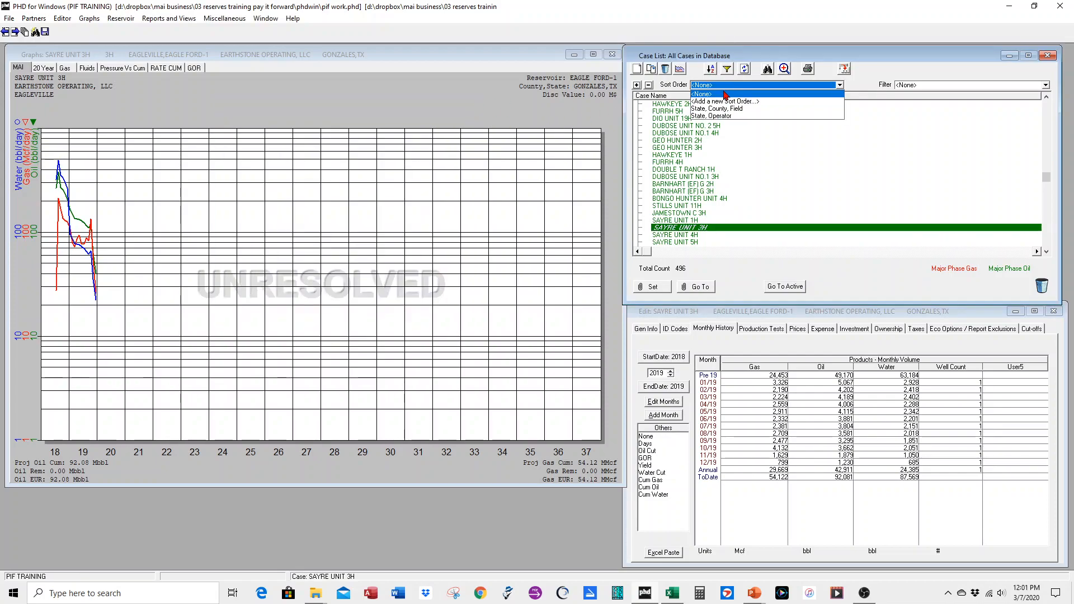
pyautogui.click(721, 101)
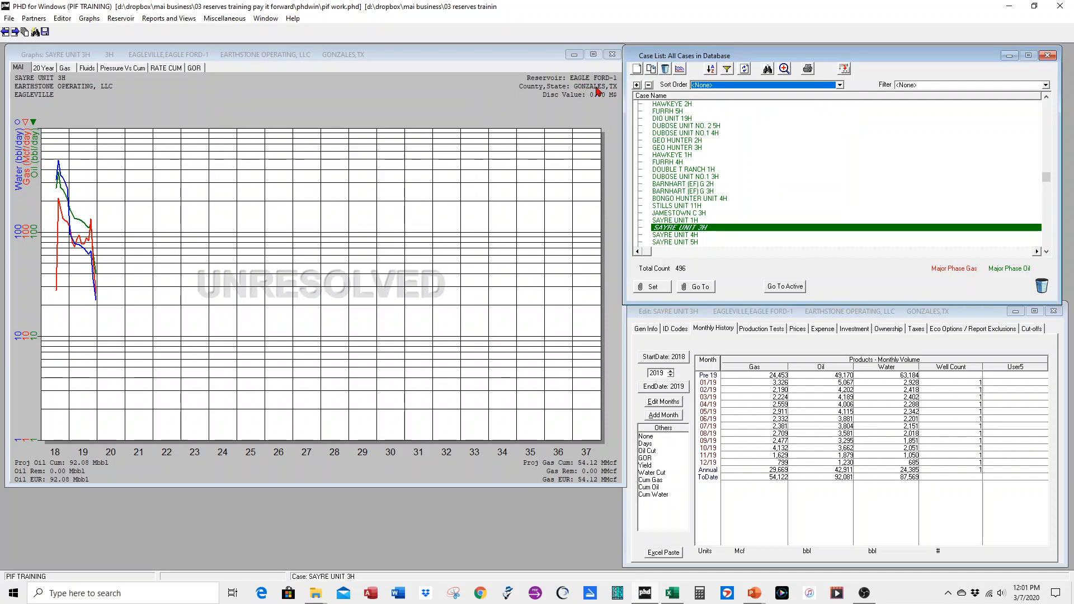
pyautogui.click(468, 104)
# Create a sort order named WORKING with Operator and Reservoir from General Info as its first sort fields below Grand Total.
pyautogui.click(711, 69)
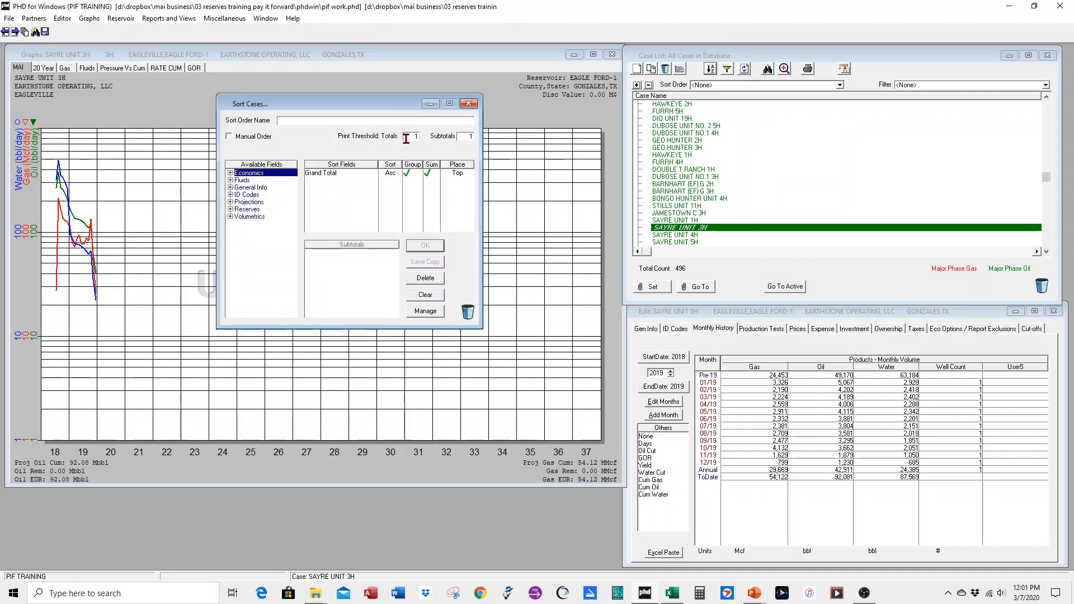
pyautogui.write('WORKING')
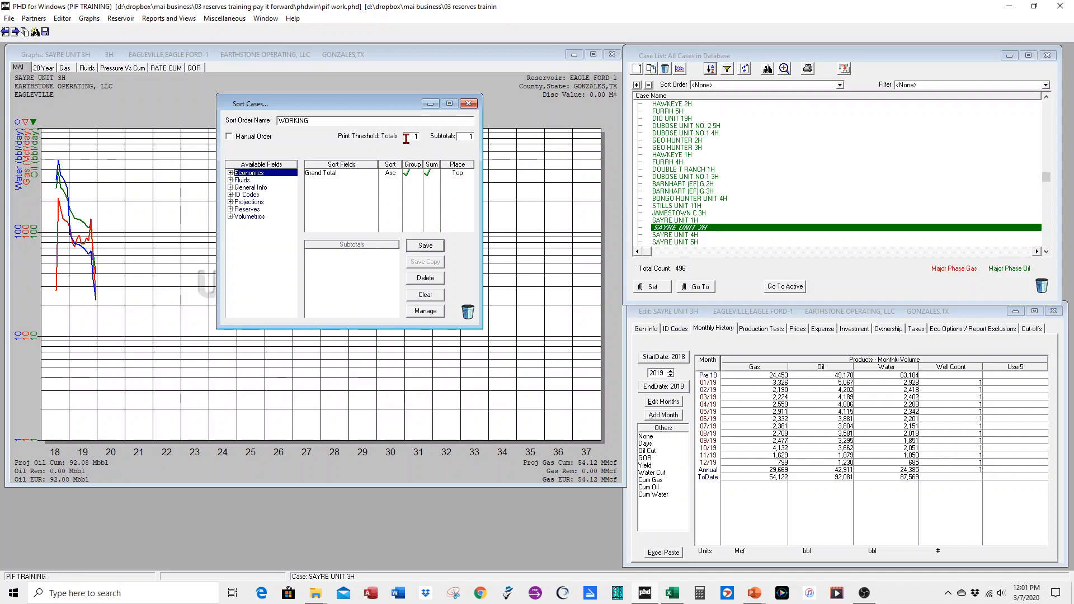
pyautogui.doubleClick(246, 187)
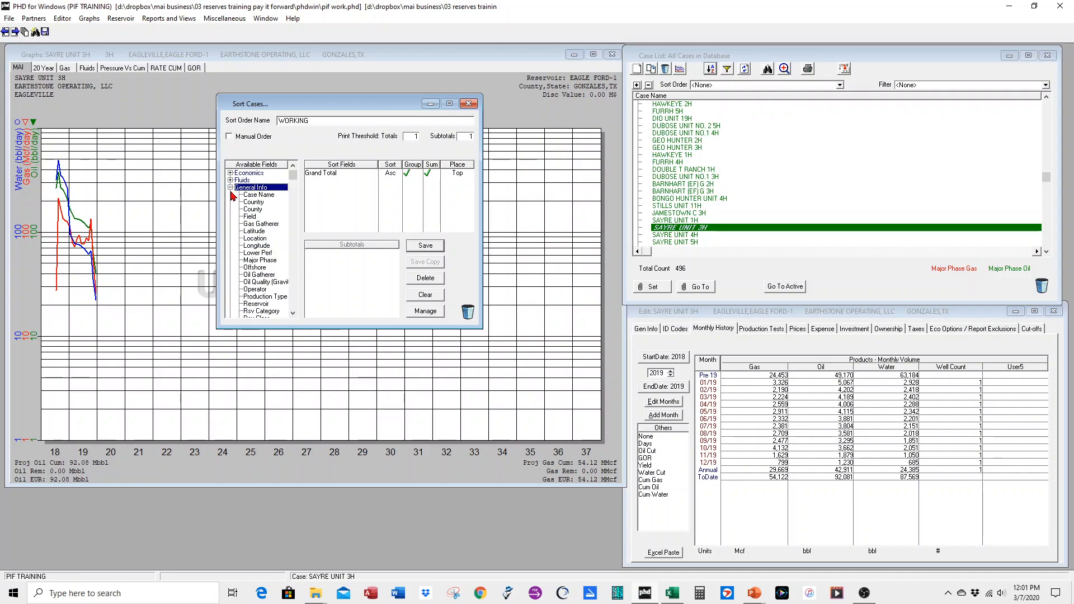
pyautogui.click(230, 187)
pyautogui.click(229, 196)
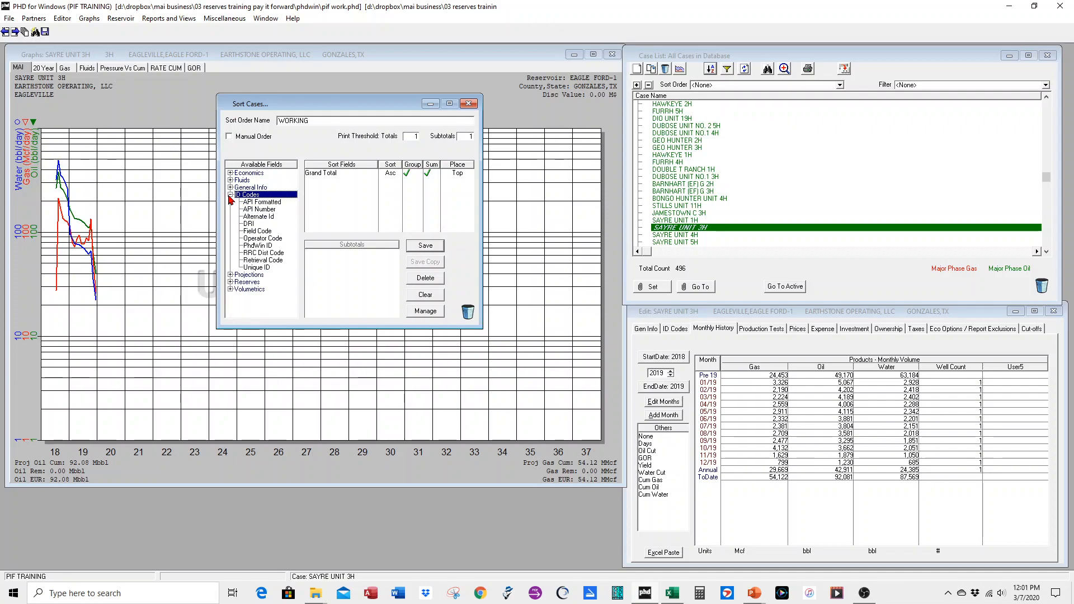
pyautogui.click(230, 196)
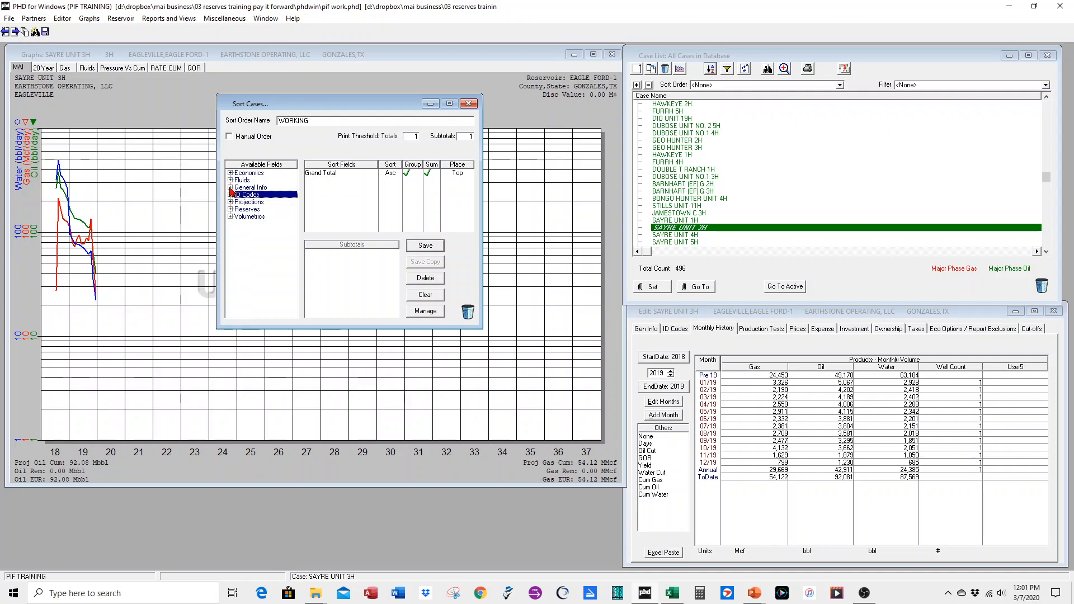
pyautogui.click(230, 188)
pyautogui.scroll(-2, 260, 246)
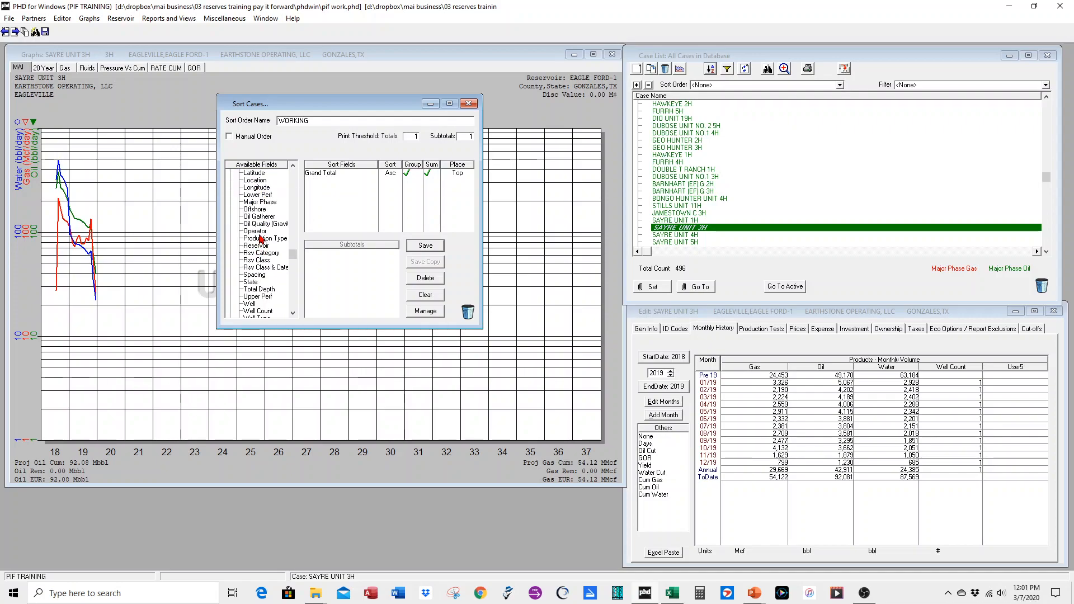
pyautogui.moveTo(260, 232); pyautogui.dragTo(327, 189)
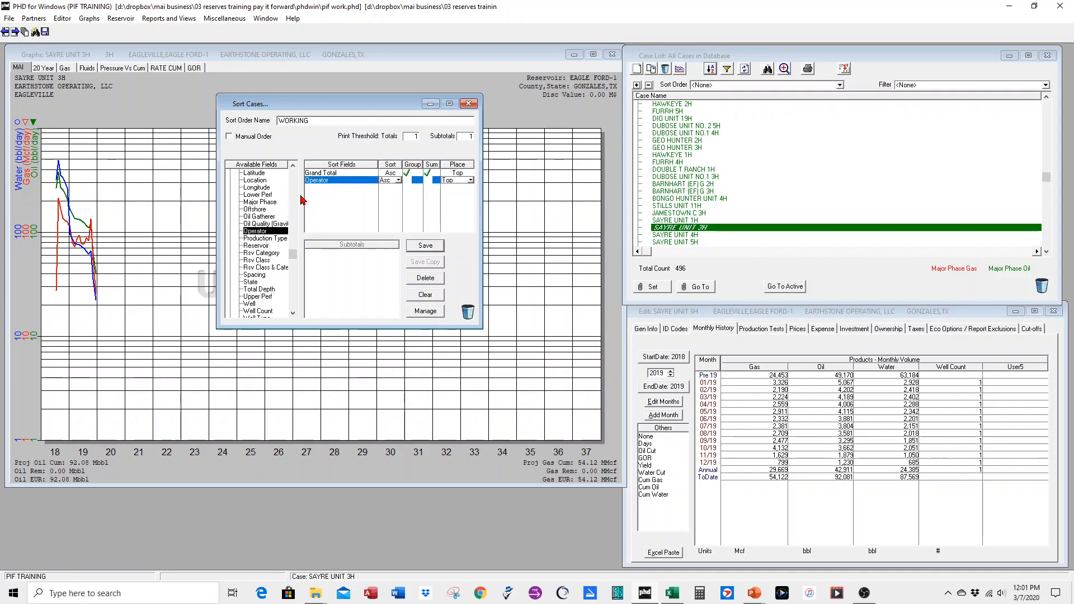
pyautogui.moveTo(263, 246); pyautogui.dragTo(322, 217)
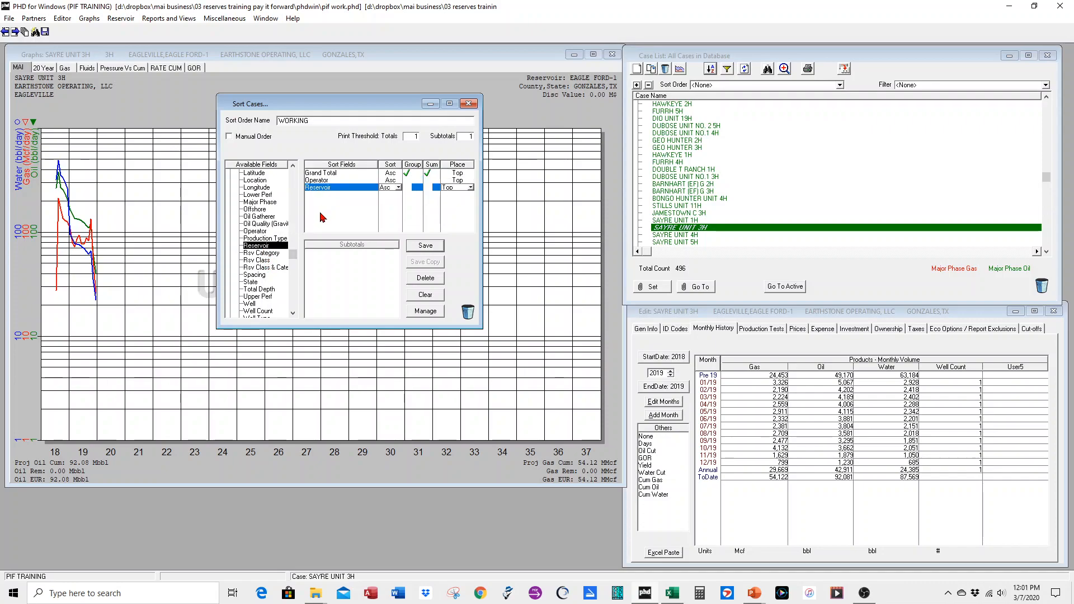
# Add Beg Prod Date, Gas Hist Cum and Oil Hist Cum from the Reserves fields to the WORKING sort order and save it.
pyautogui.scroll(3, 272, 287)
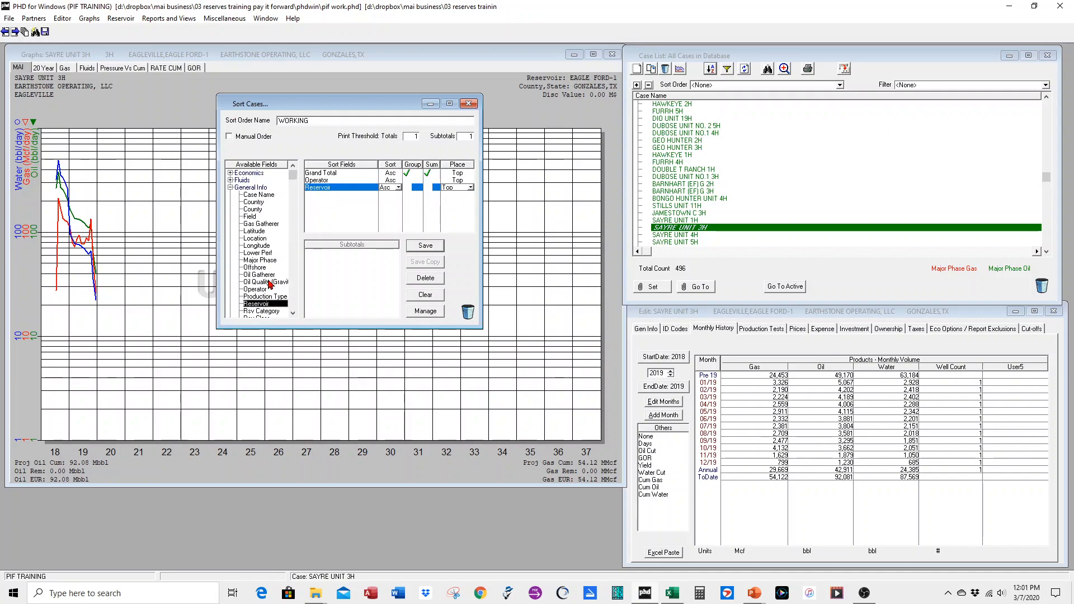
pyautogui.click(232, 187)
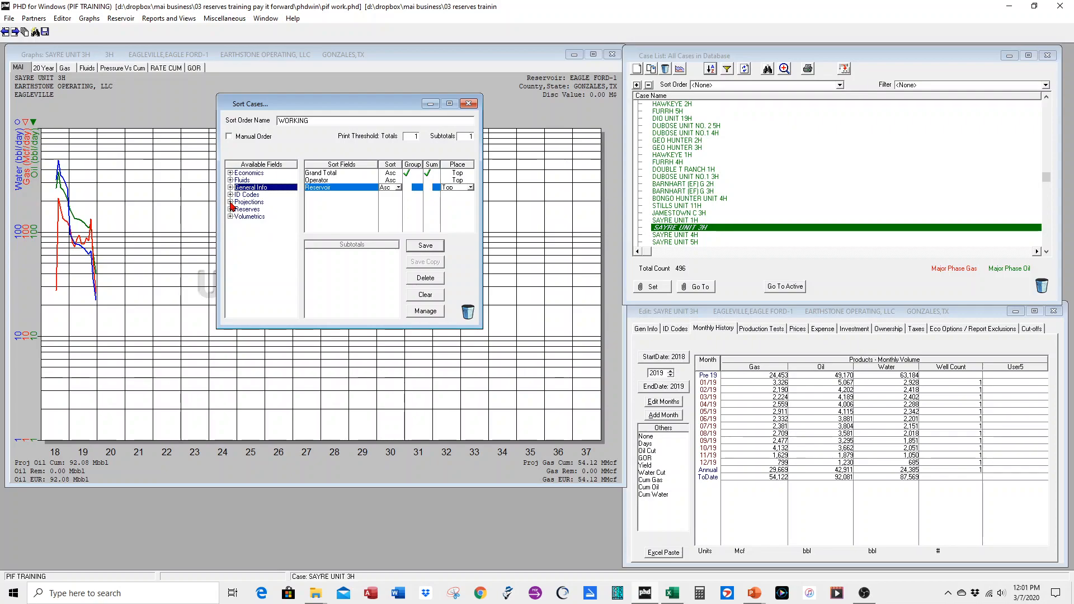
pyautogui.click(231, 209)
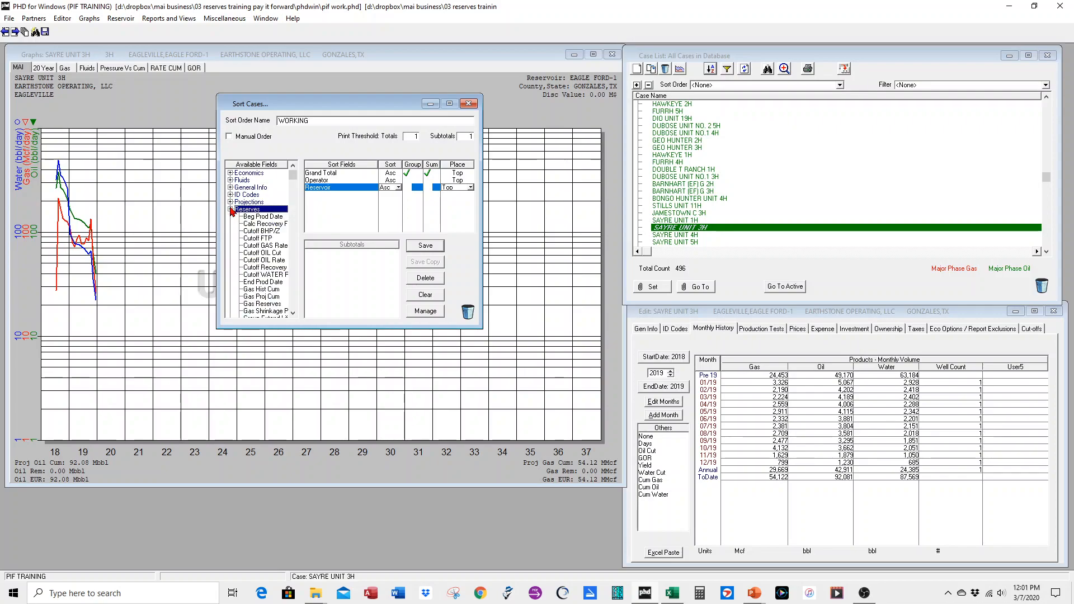
pyautogui.moveTo(251, 218); pyautogui.dragTo(320, 215)
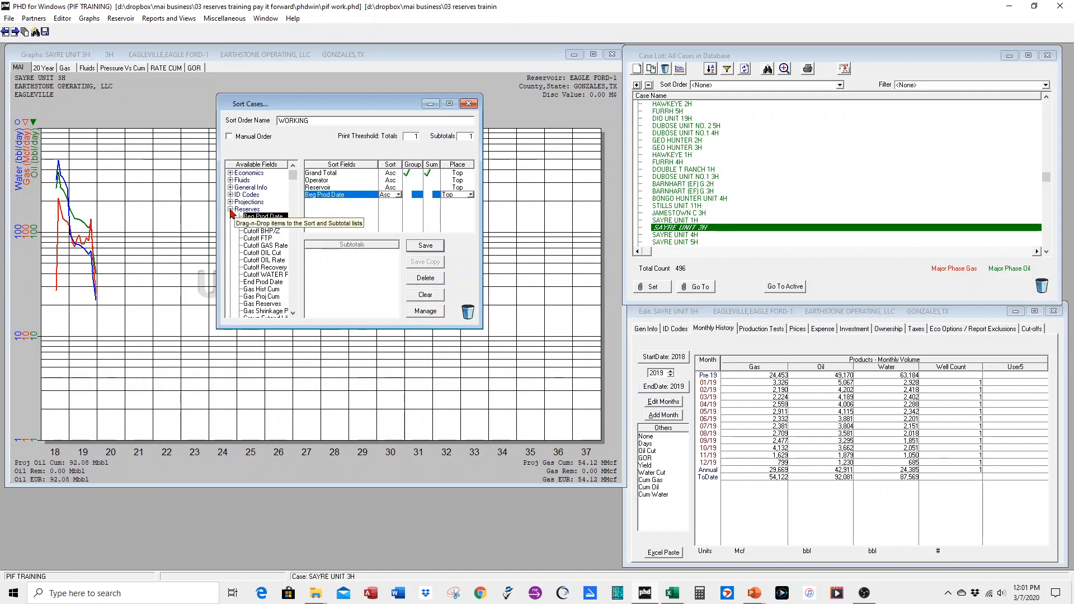
pyautogui.doubleClick(264, 289)
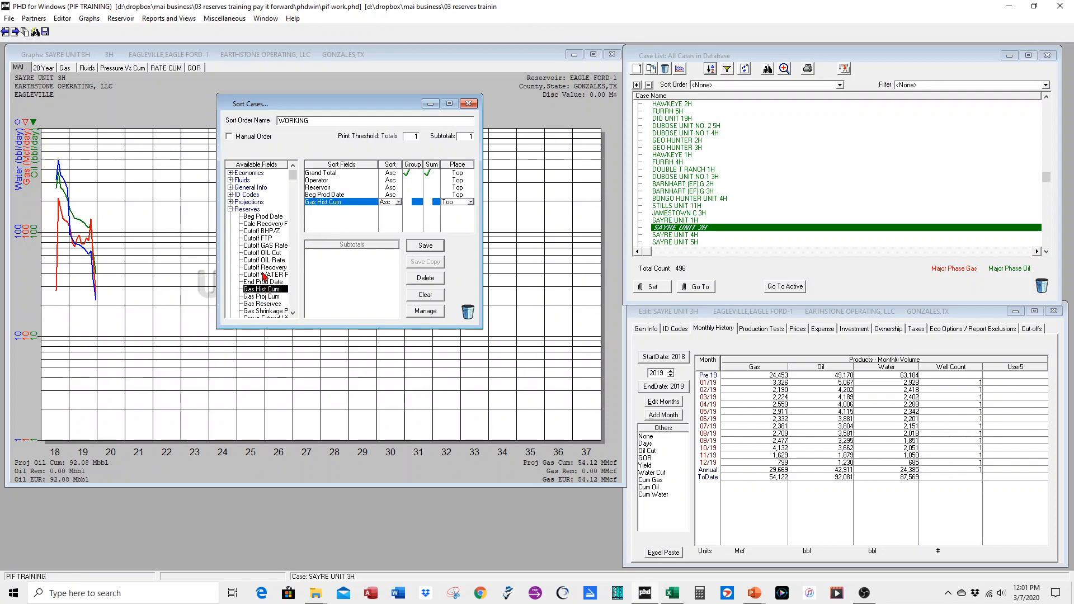
pyautogui.scroll(-4, 265, 280)
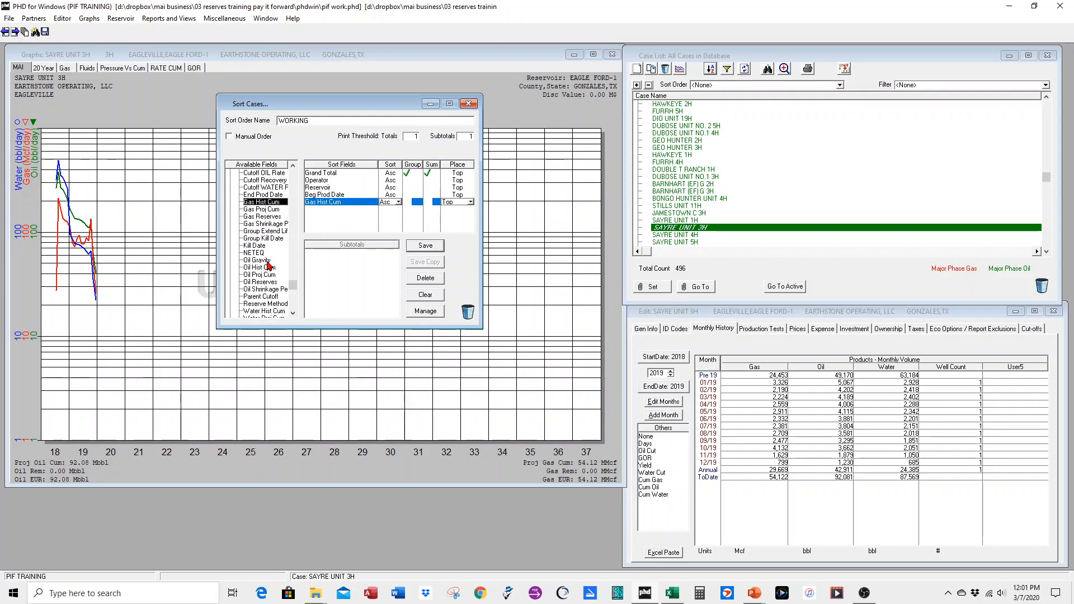
pyautogui.moveTo(266, 268); pyautogui.dragTo(328, 225)
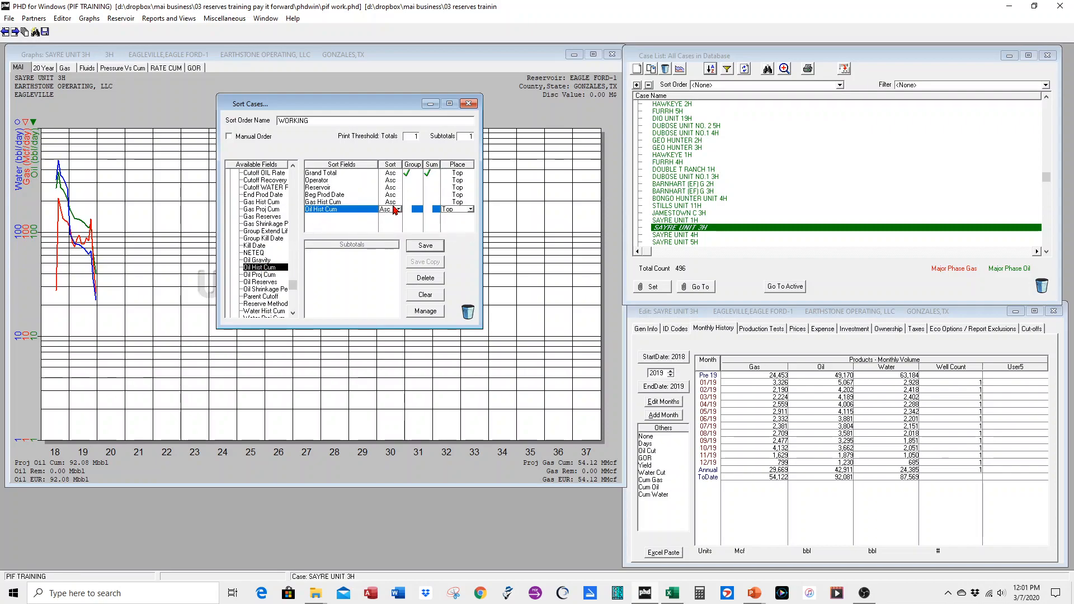
pyautogui.click(423, 249)
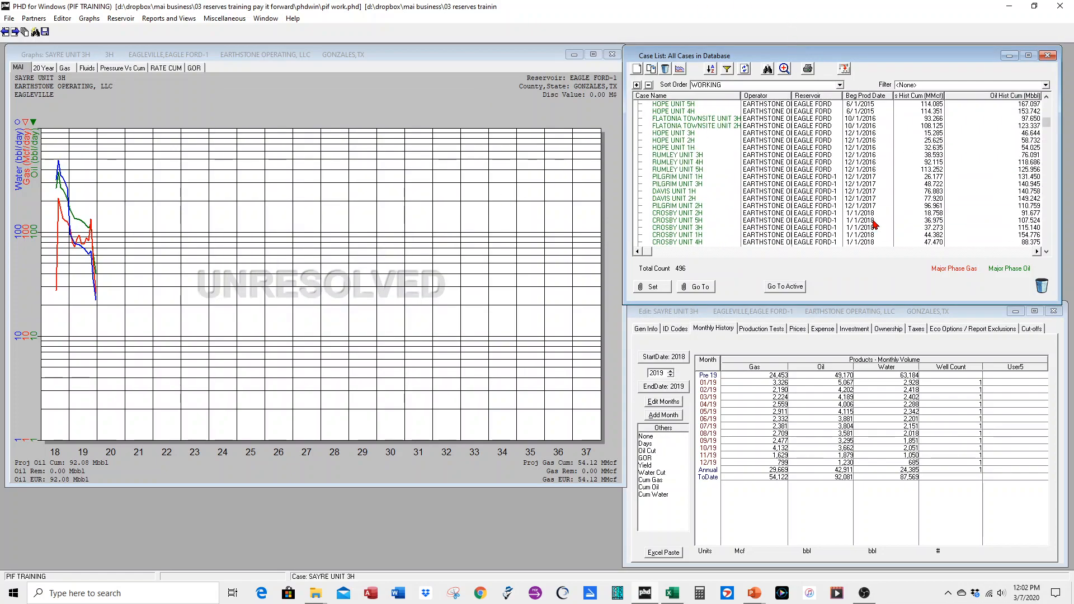
# Reorder the WORKING sort fields so Oil Hist Cum and Gas Hist Cum come directly after Grand Total, and save the sort order.
pyautogui.scroll(-20, 875, 225)
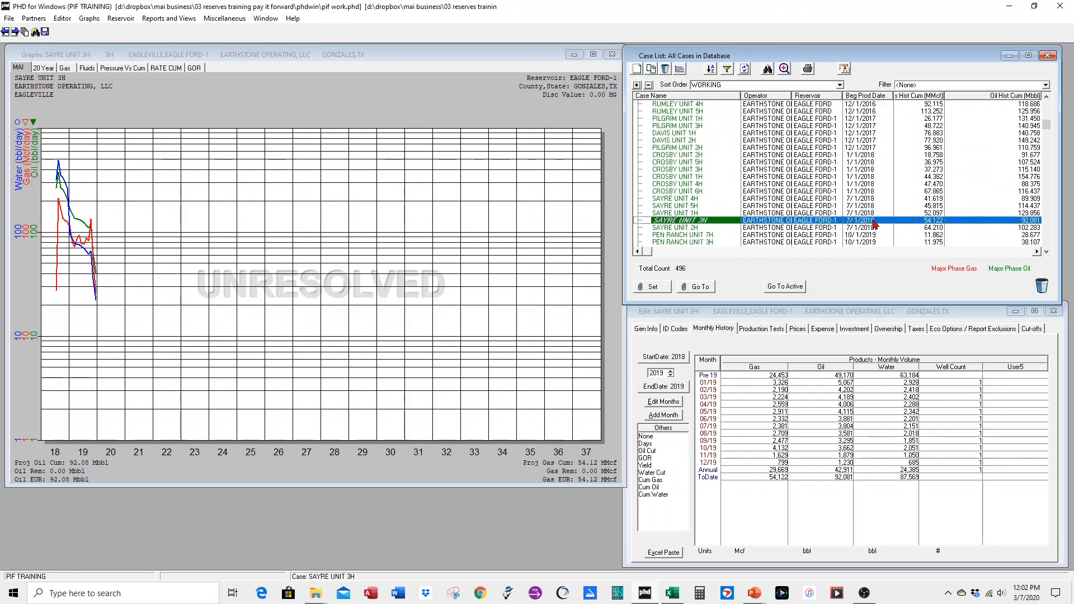
pyautogui.scroll(-20, 875, 225)
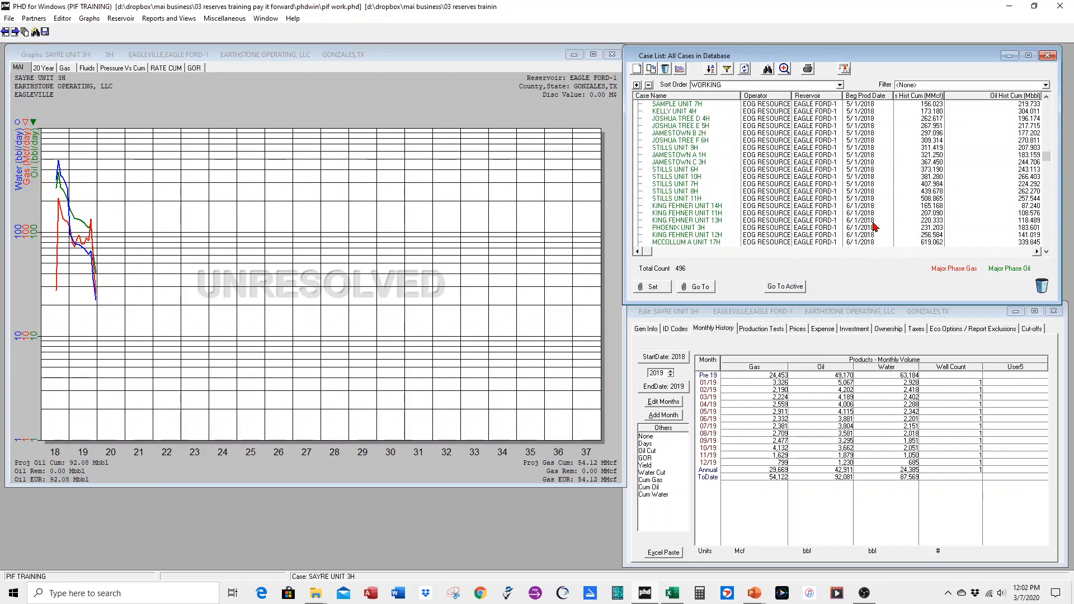
pyautogui.scroll(-20, 875, 227)
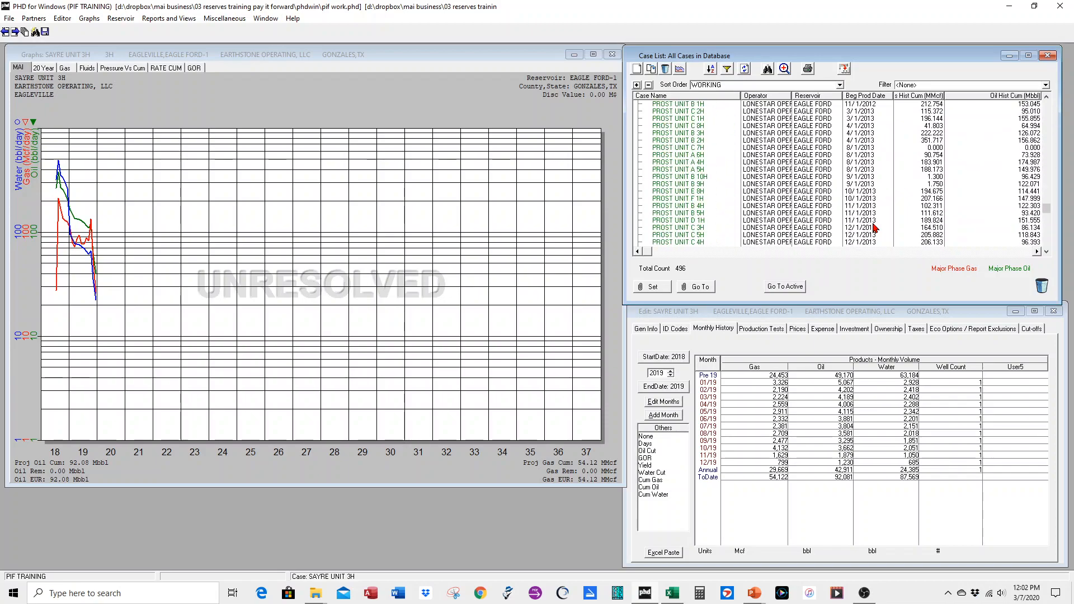
pyautogui.scroll(20, 875, 227)
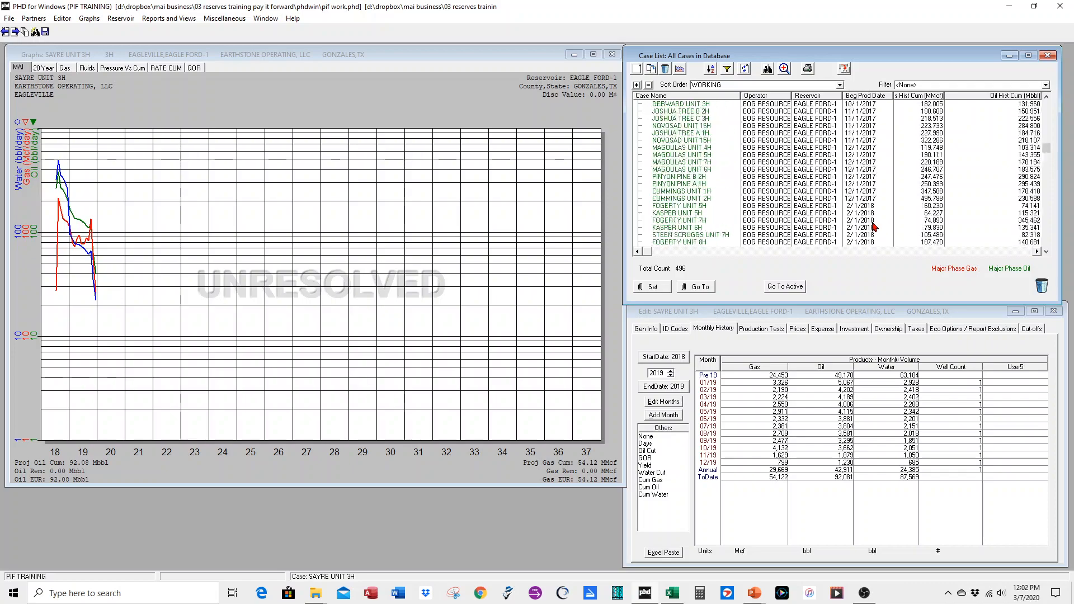
pyautogui.click(711, 68)
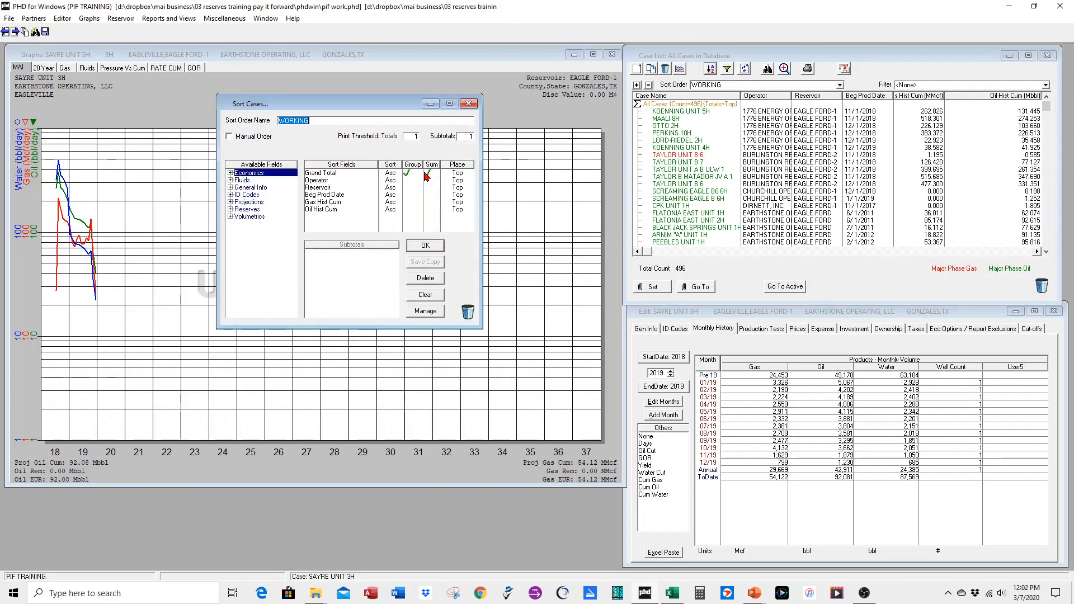
pyautogui.moveTo(334, 200); pyautogui.dragTo(321, 177)
pyautogui.click(330, 210)
pyautogui.moveTo(324, 188); pyautogui.dragTo(324, 187)
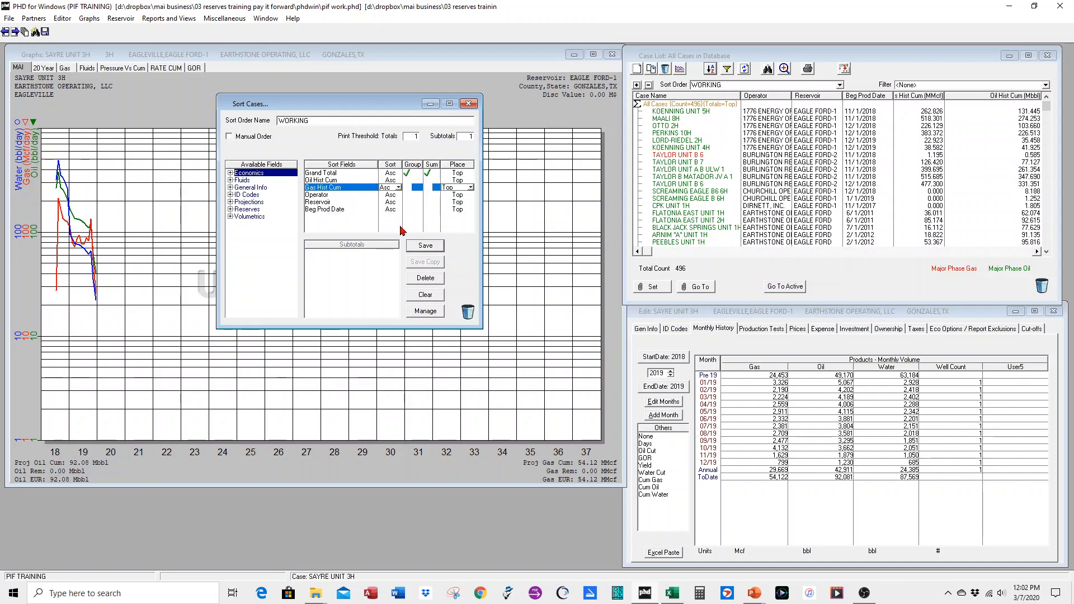
pyautogui.click(425, 246)
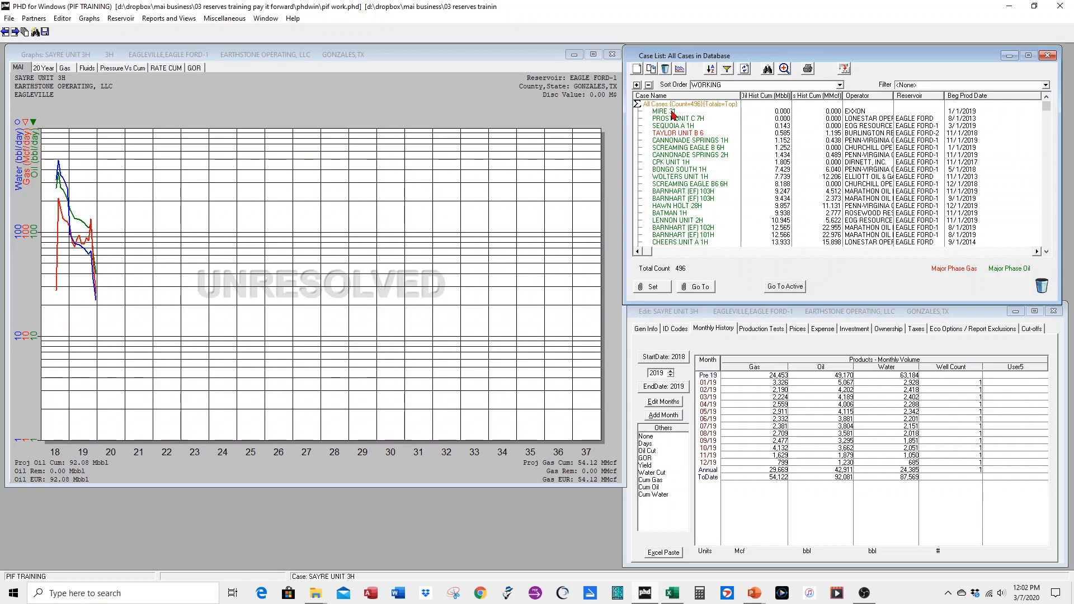
# Open MIRE 31 from the sorted case list and review its MAI graph and monthly history.
pyautogui.click(673, 114)
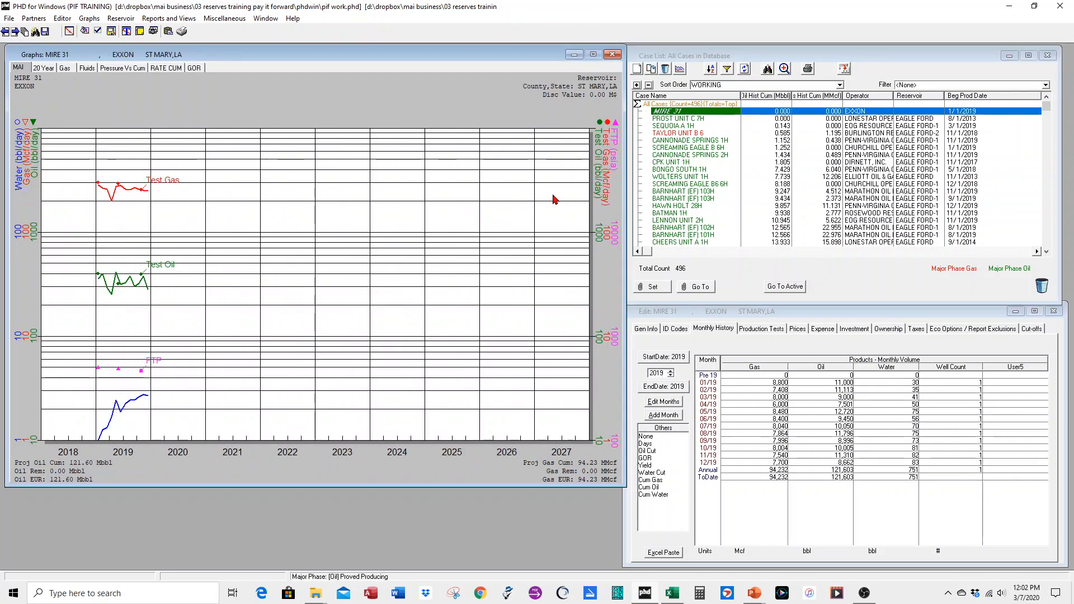
pyautogui.click(744, 72)
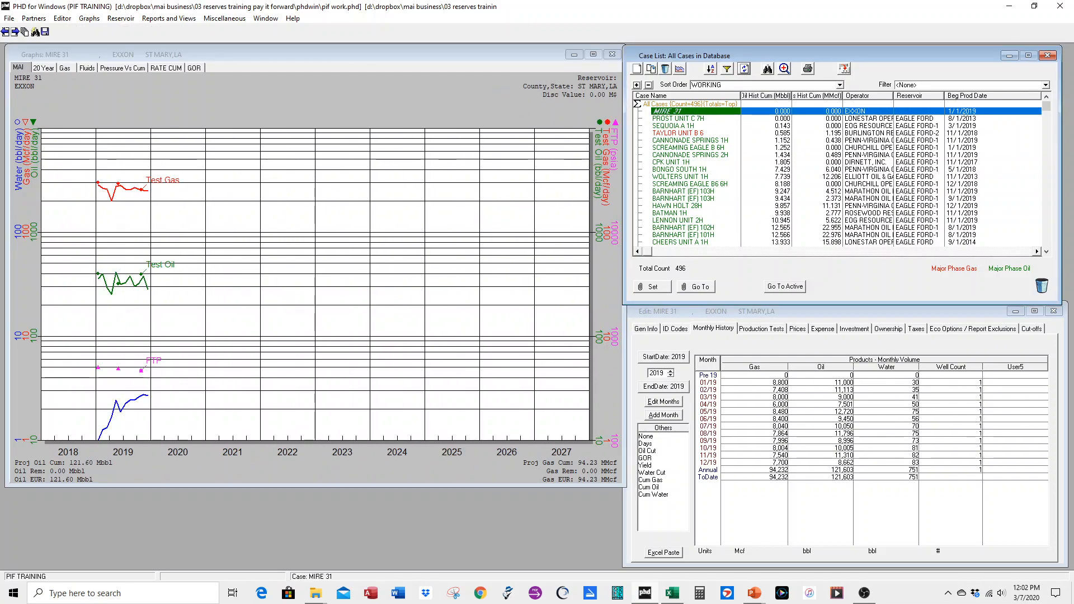
pyautogui.click(482, 209)
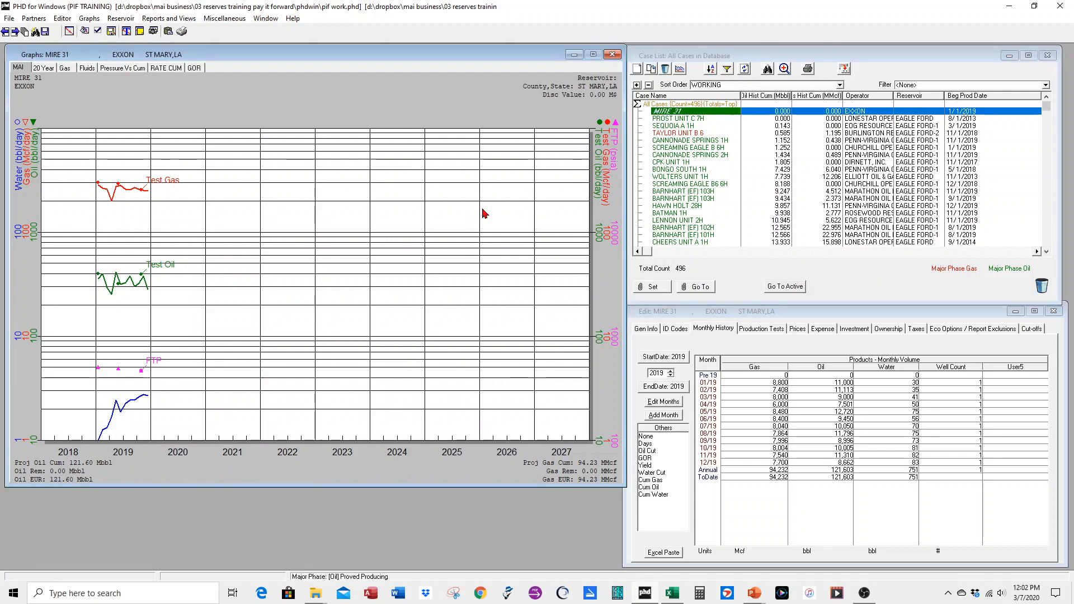
# Check the 08/13 volumes of PROST UNIT C 7H and delete that case from the database.
pyautogui.click(676, 119)
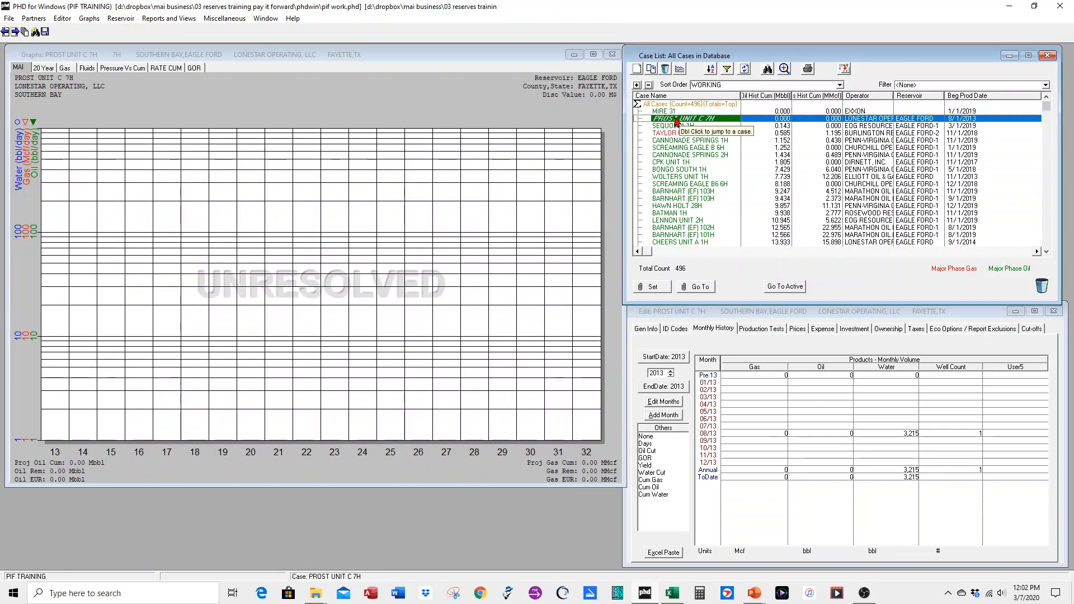
pyautogui.click(898, 434)
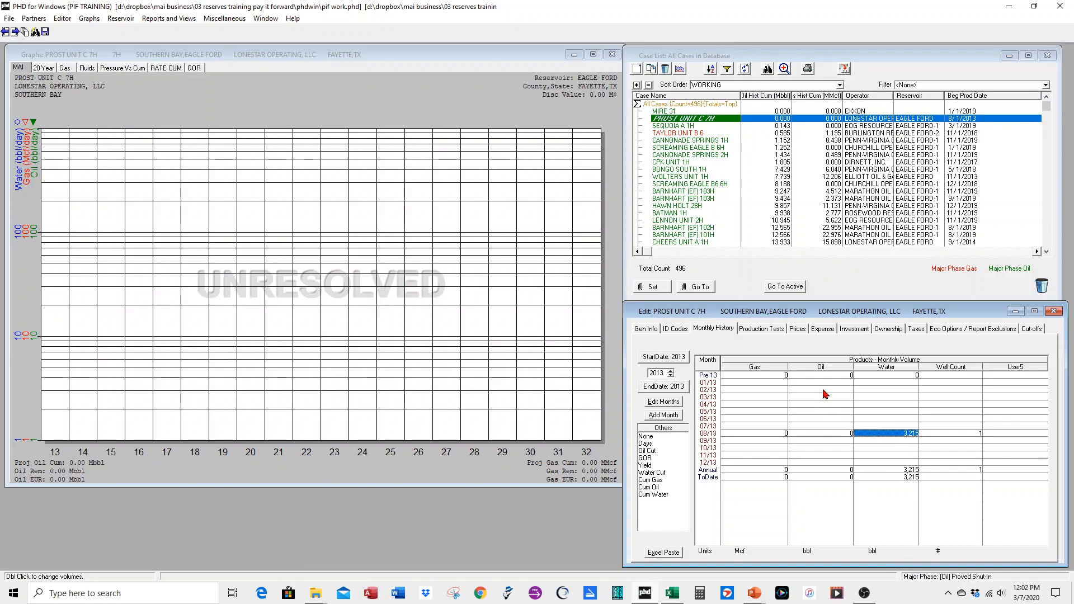
pyautogui.click(677, 121)
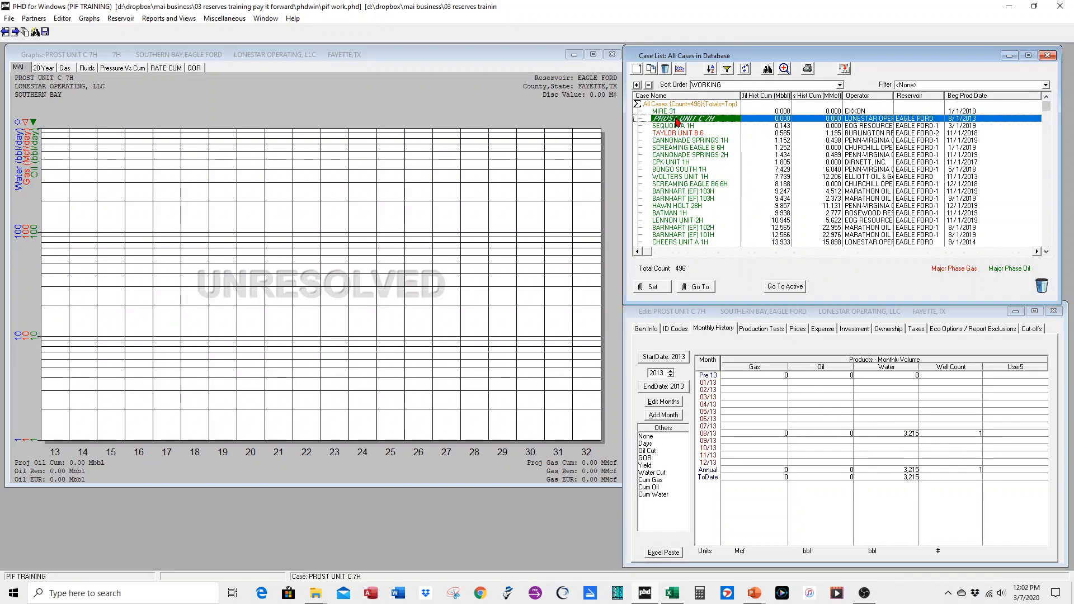
pyautogui.moveTo(677, 120); pyautogui.dragTo(1042, 283)
pyautogui.click(524, 318)
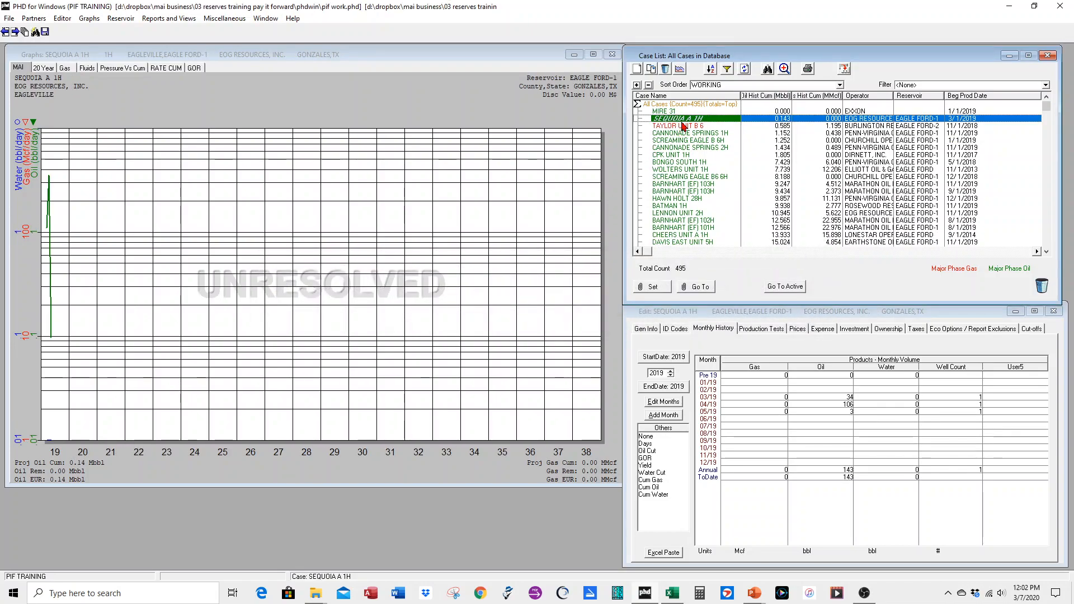
# Move Operator directly after Grand Total in the sort fields and save a copy of the sort order as WORKING 2.
pyautogui.click(682, 126)
pyautogui.scroll(-5, 721, 196)
pyautogui.click(785, 208)
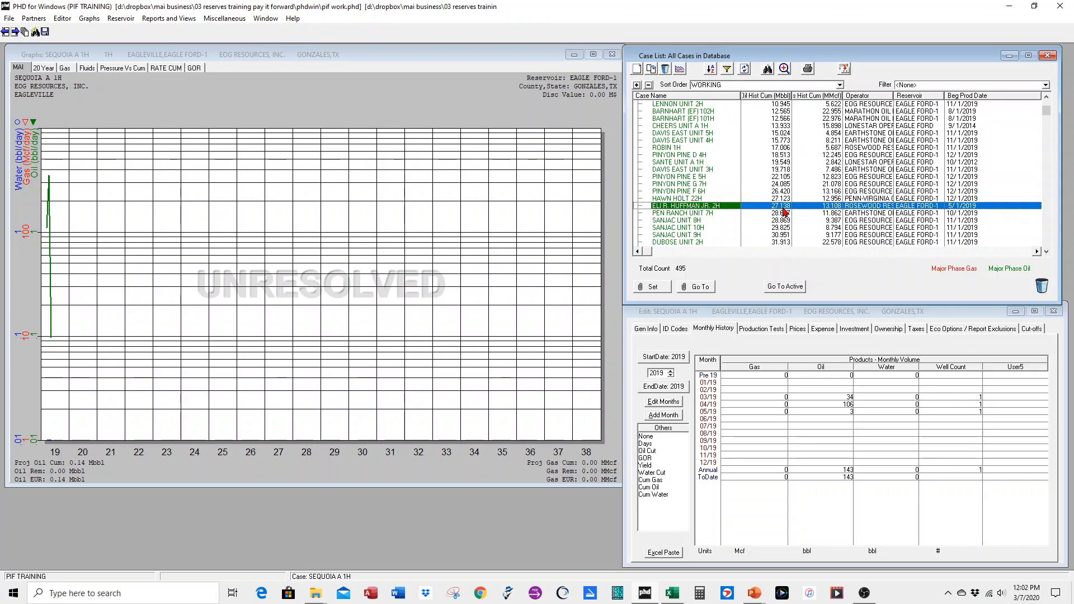
pyautogui.scroll(-7, 826, 222)
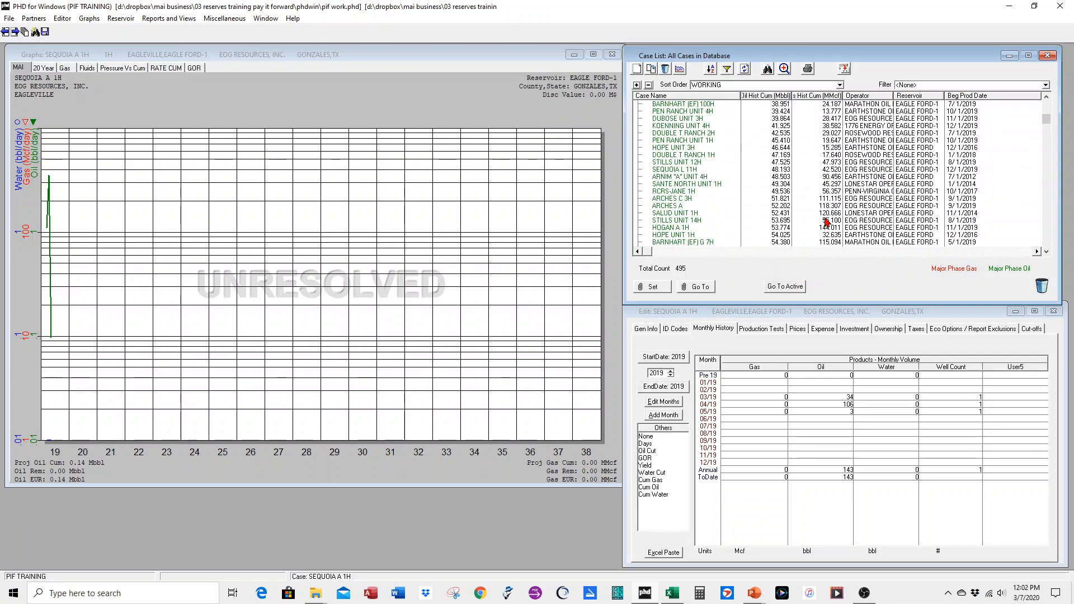
pyautogui.scroll(-10, 826, 222)
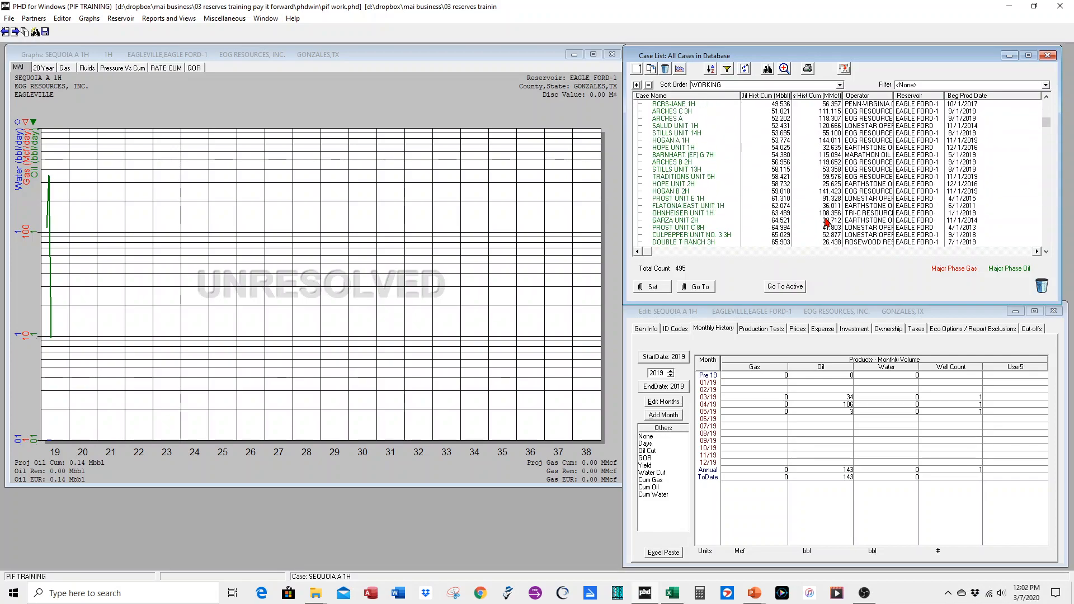
pyautogui.click(710, 69)
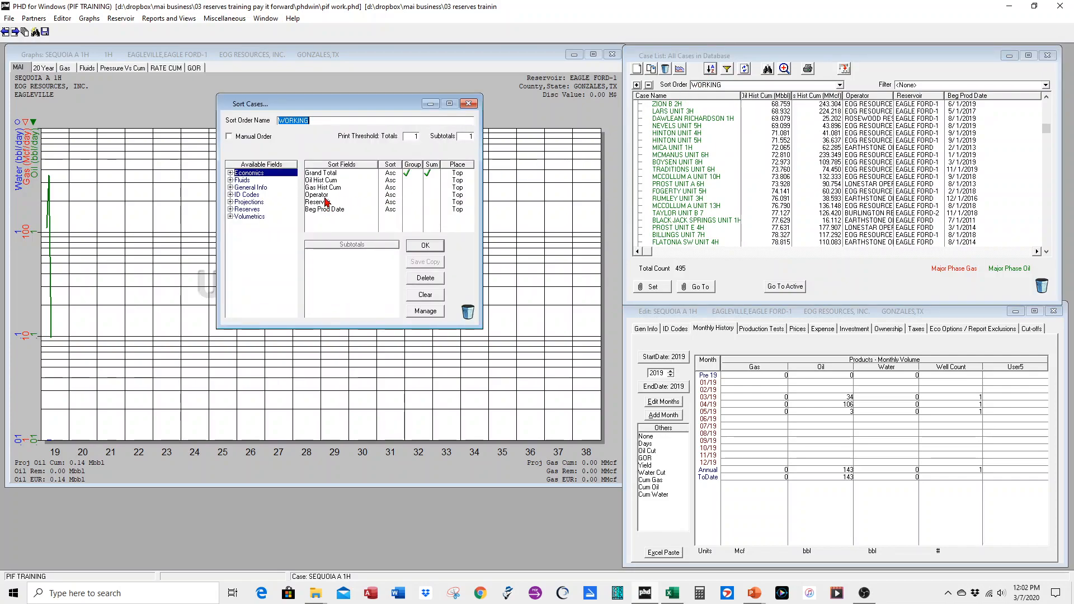
pyautogui.moveTo(326, 196); pyautogui.dragTo(326, 179)
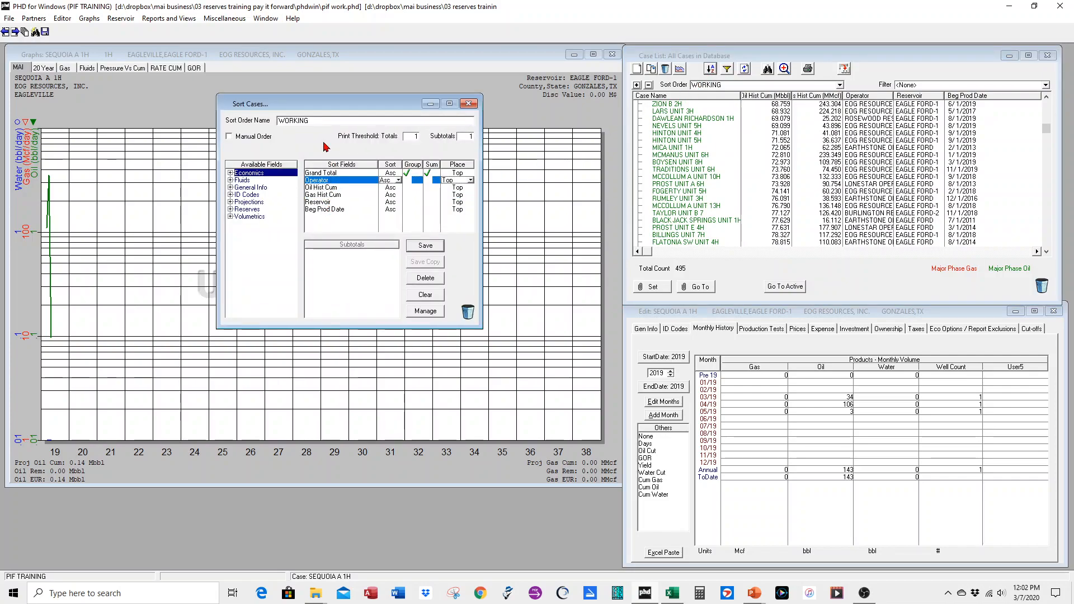
pyautogui.click(339, 121)
pyautogui.write('2')
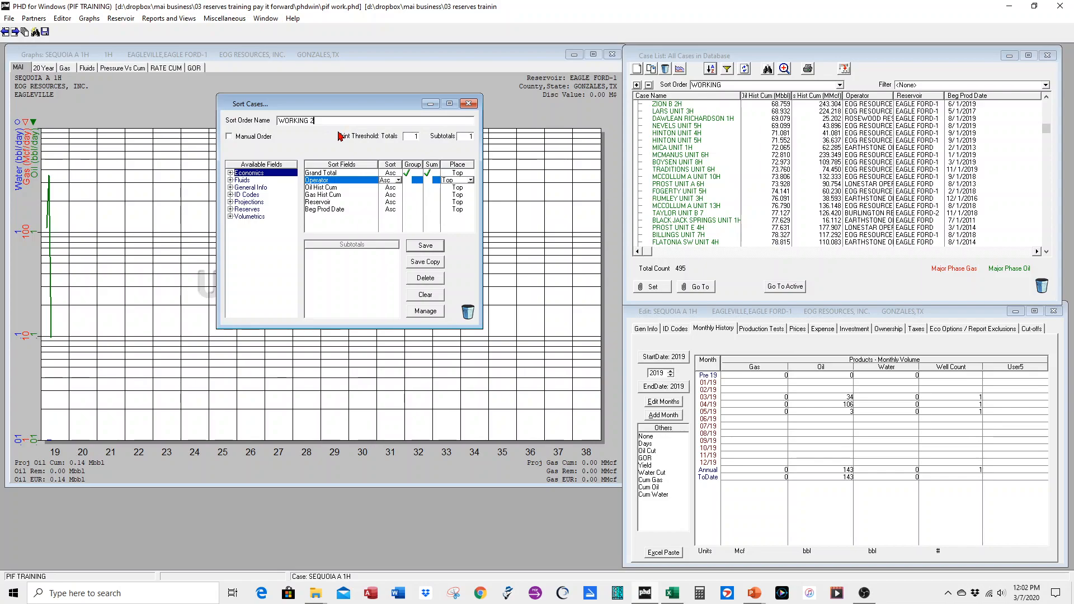
pyautogui.click(431, 265)
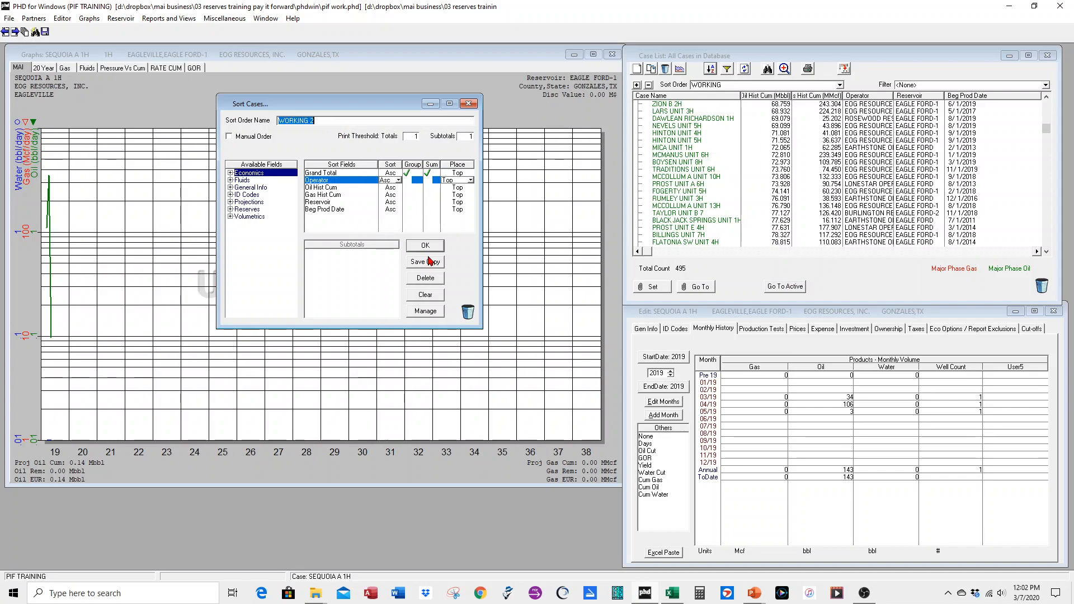
# Move Reservoir directly after Operator in WORKING 2, save the sort order, and check the re-sorted case list from its beginning.
pyautogui.moveTo(325, 204); pyautogui.dragTo(326, 188)
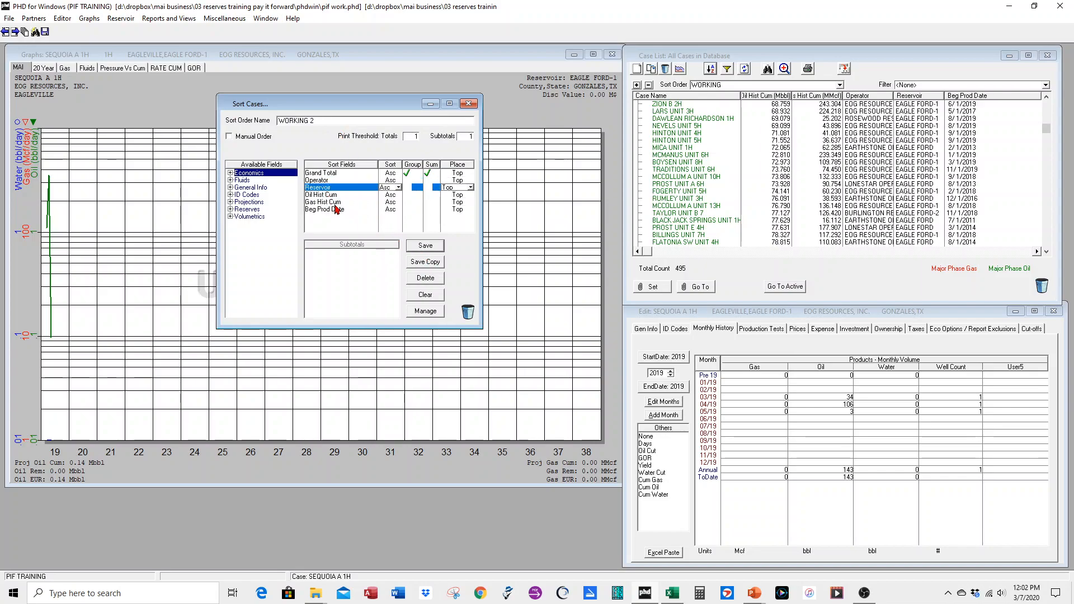
pyautogui.click(426, 247)
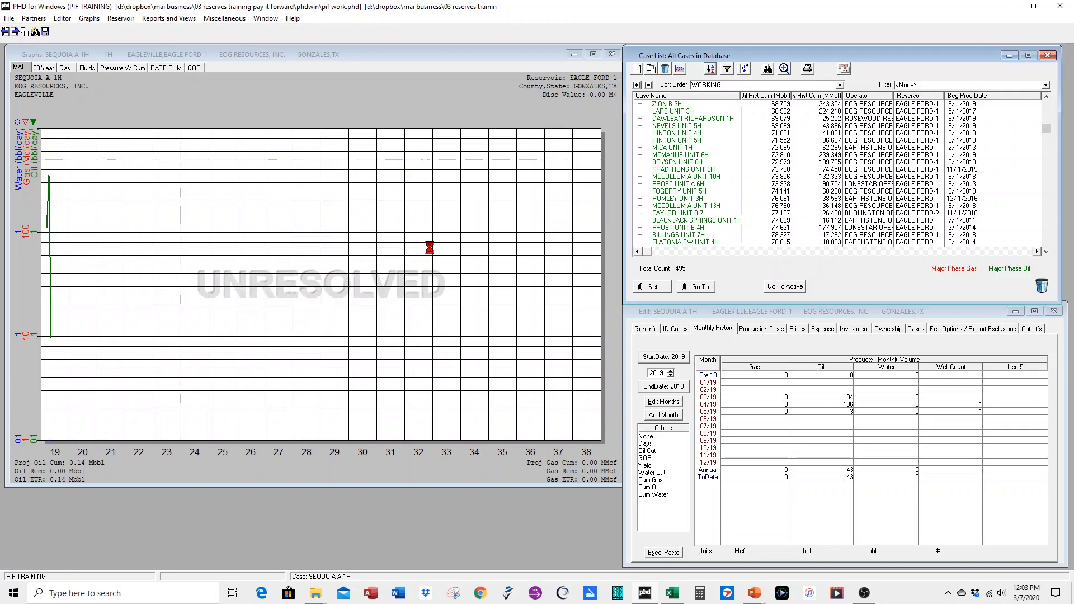
pyautogui.click(699, 86)
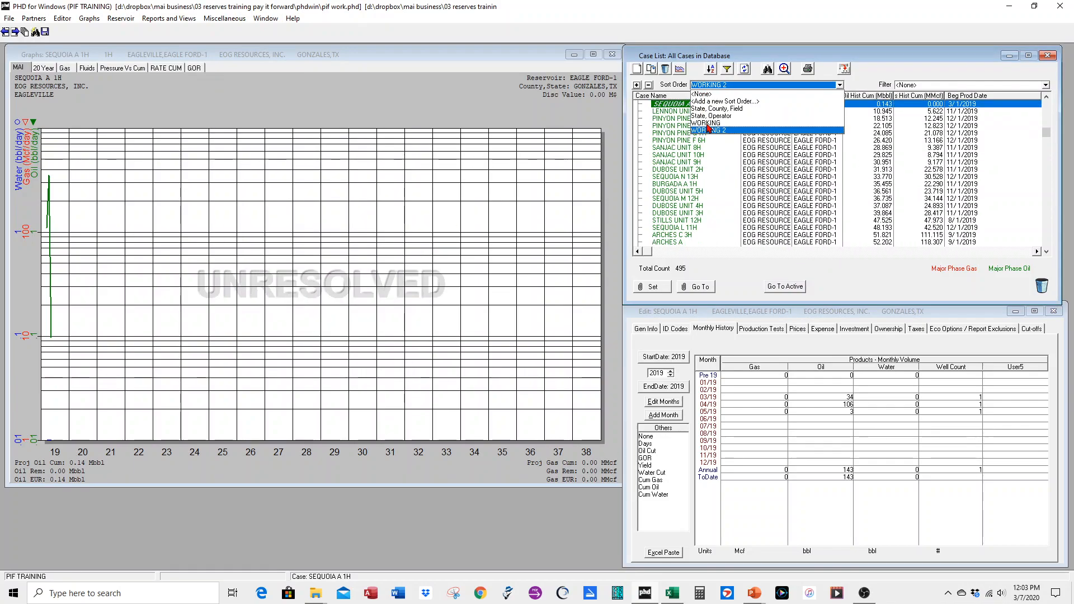
pyautogui.click(729, 90)
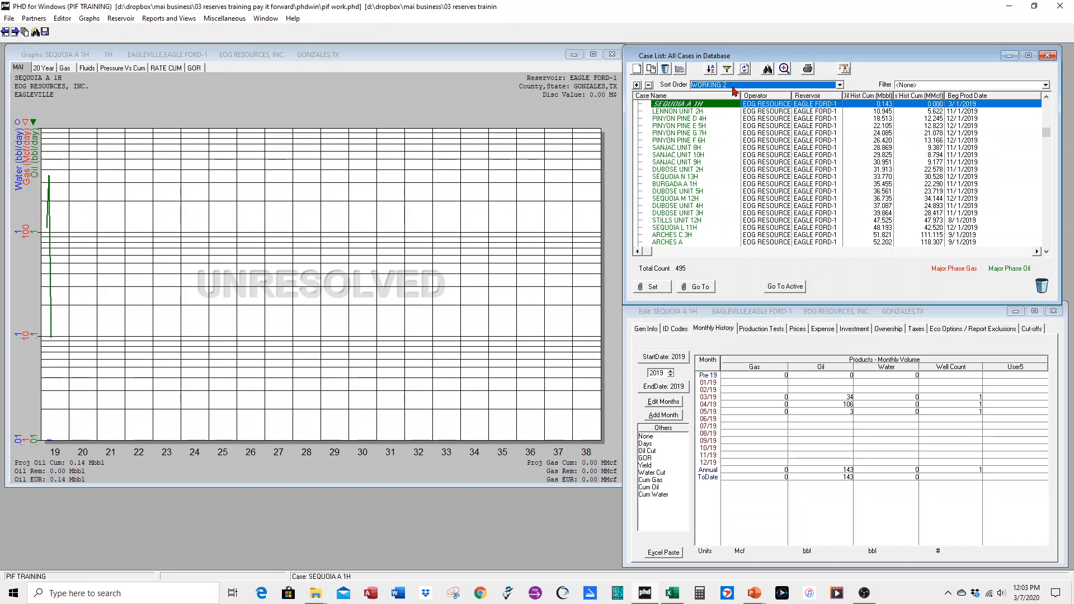
pyautogui.scroll(5, 769, 150)
pyautogui.scroll(5, 770, 150)
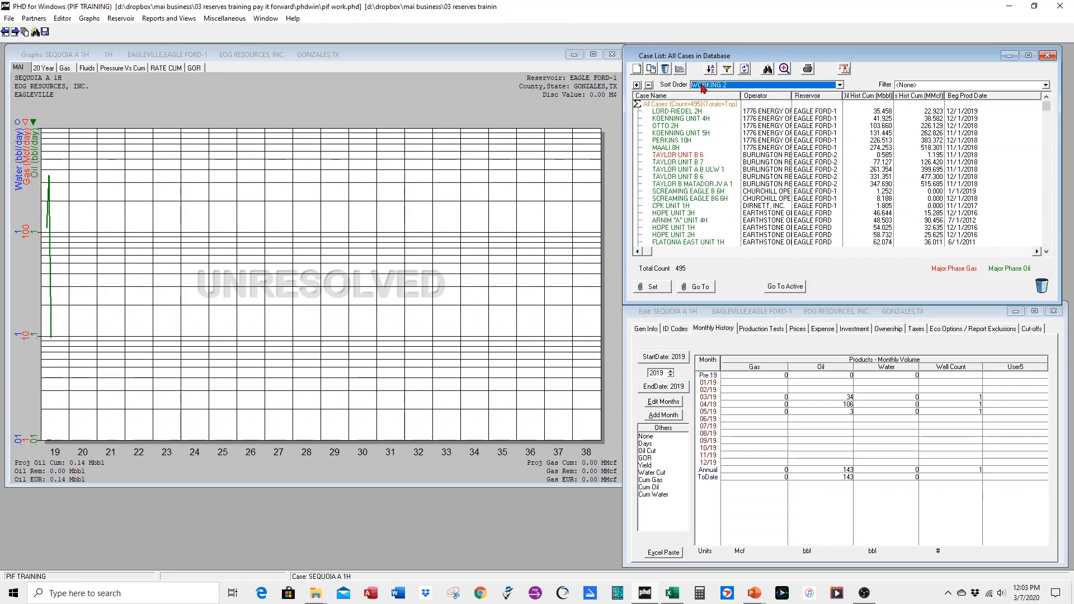
# Turn on grouping and summing for Operator in WORKING 2, save it, and widen the Case Name column to fit the group names.
pyautogui.click(709, 70)
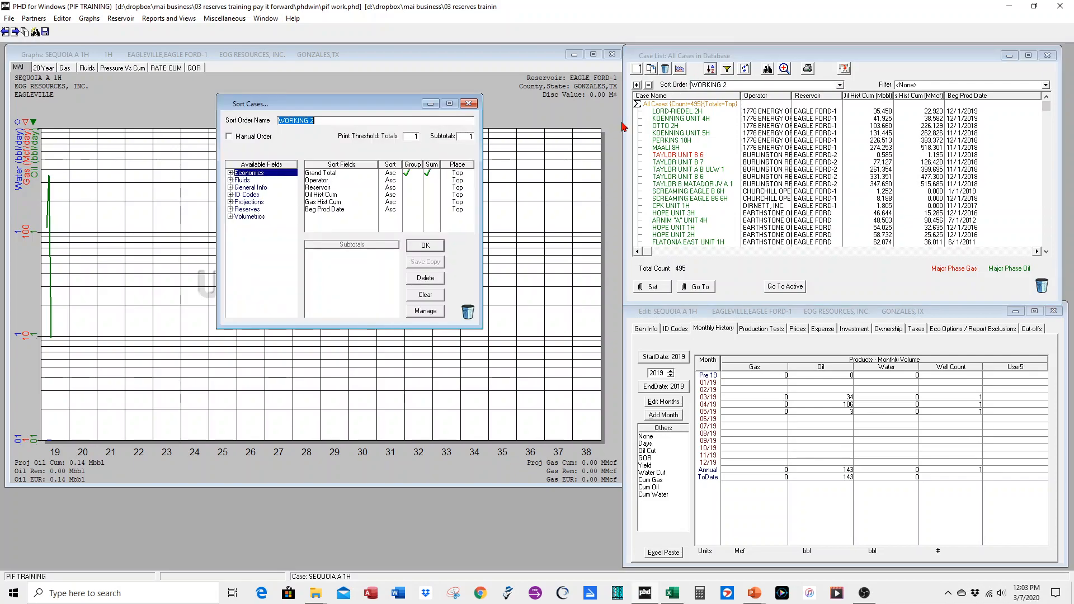
pyautogui.click(412, 182)
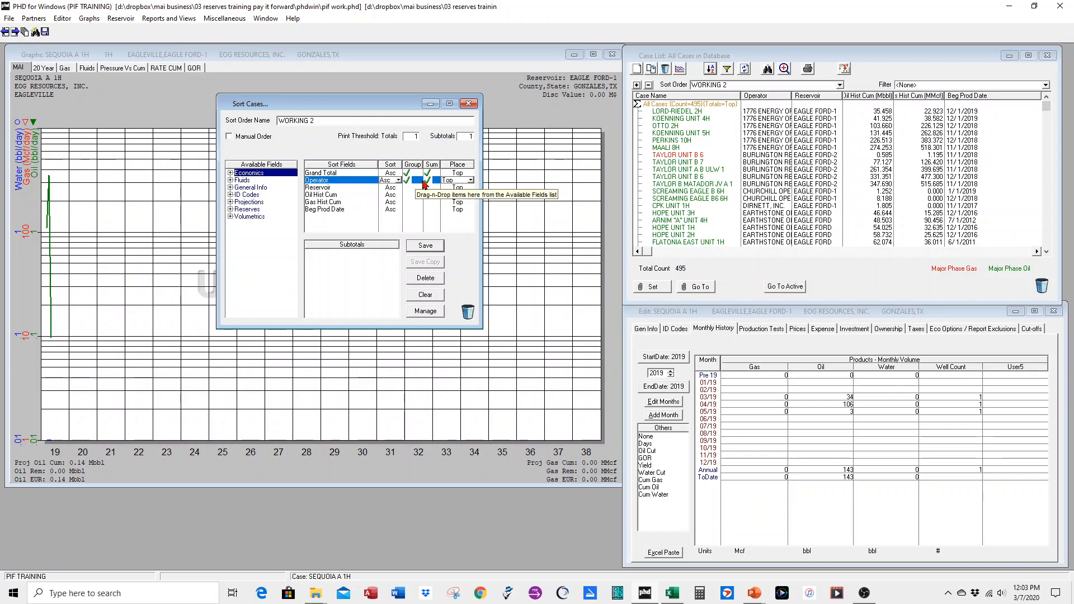
pyautogui.click(428, 246)
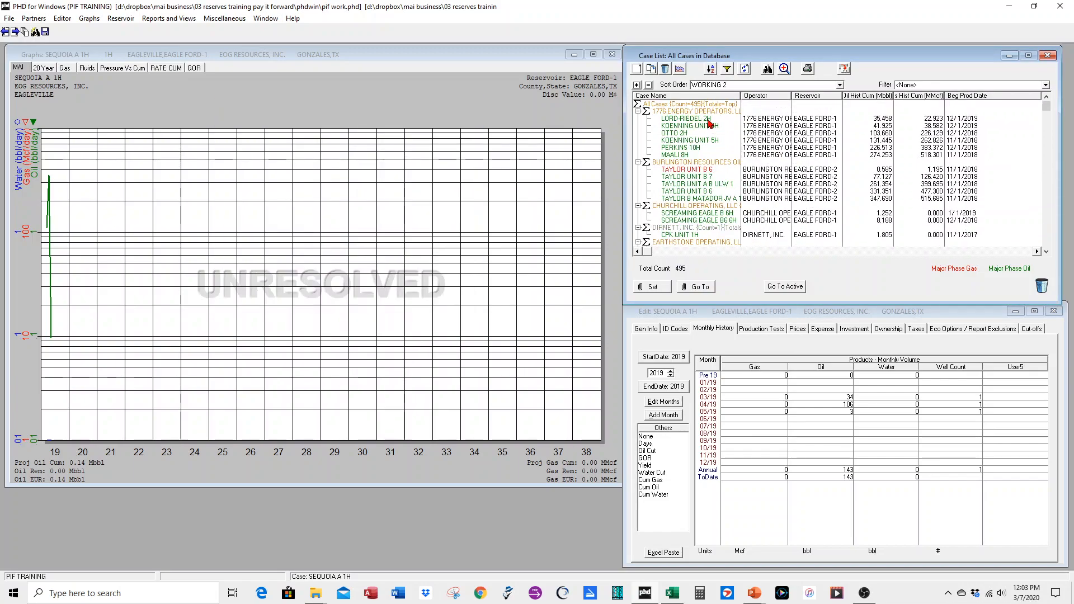
pyautogui.click(708, 119)
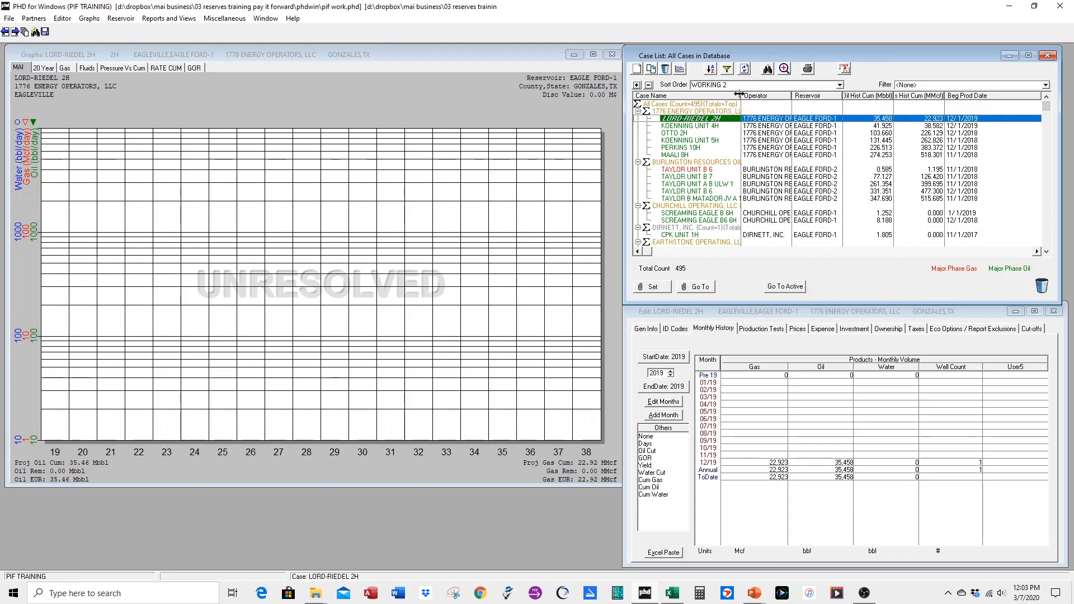
pyautogui.moveTo(740, 98); pyautogui.dragTo(799, 98)
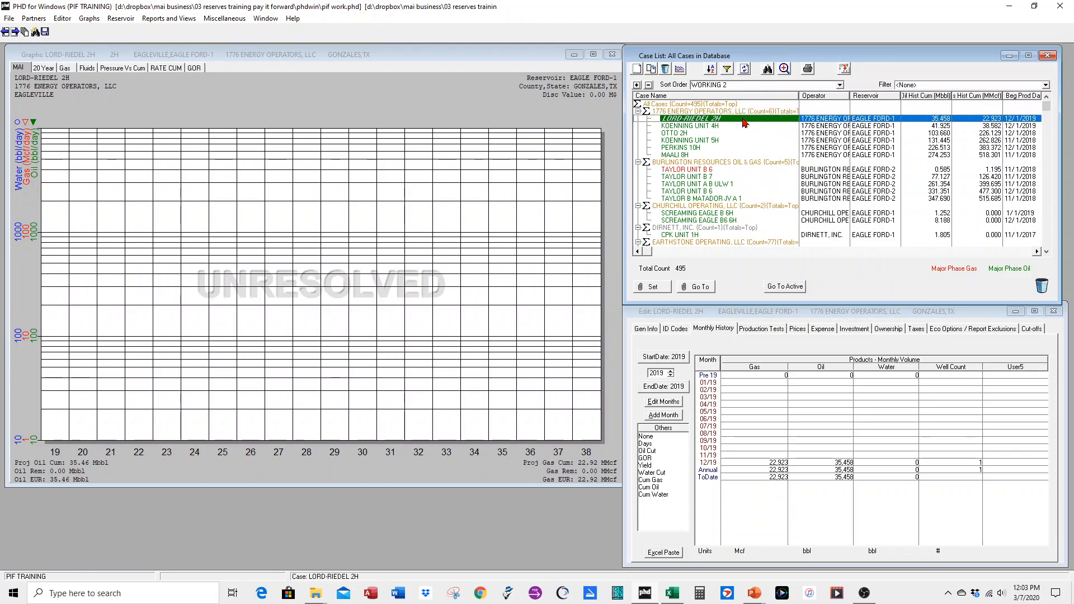
# Examine the operator groups and their case counts throughout the WORKING 2 case list.
pyautogui.click(724, 112)
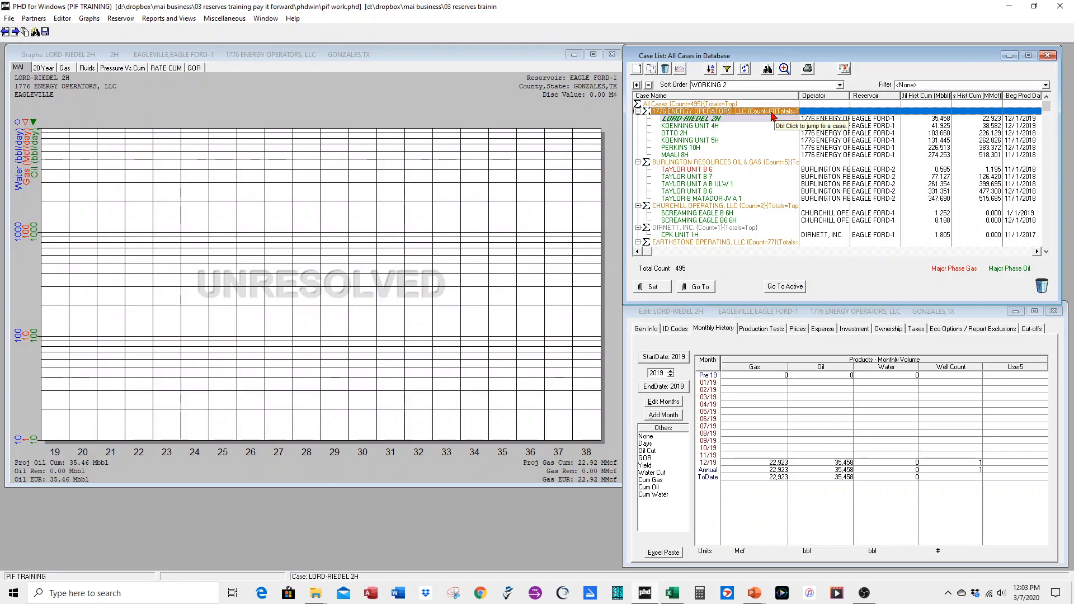
pyautogui.click(727, 163)
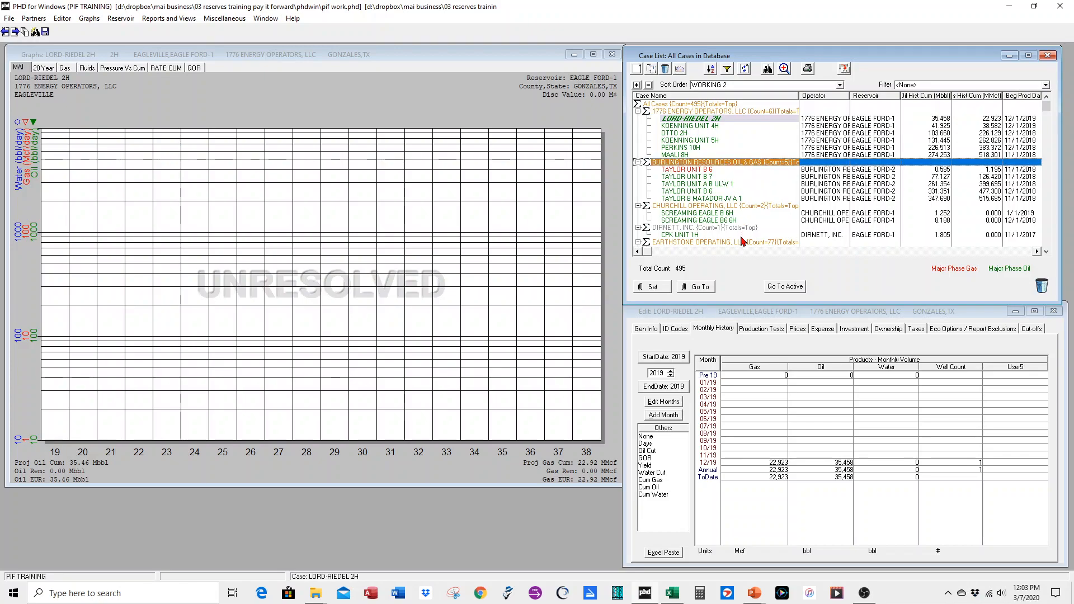
pyautogui.scroll(-4, 741, 235)
pyautogui.click(718, 156)
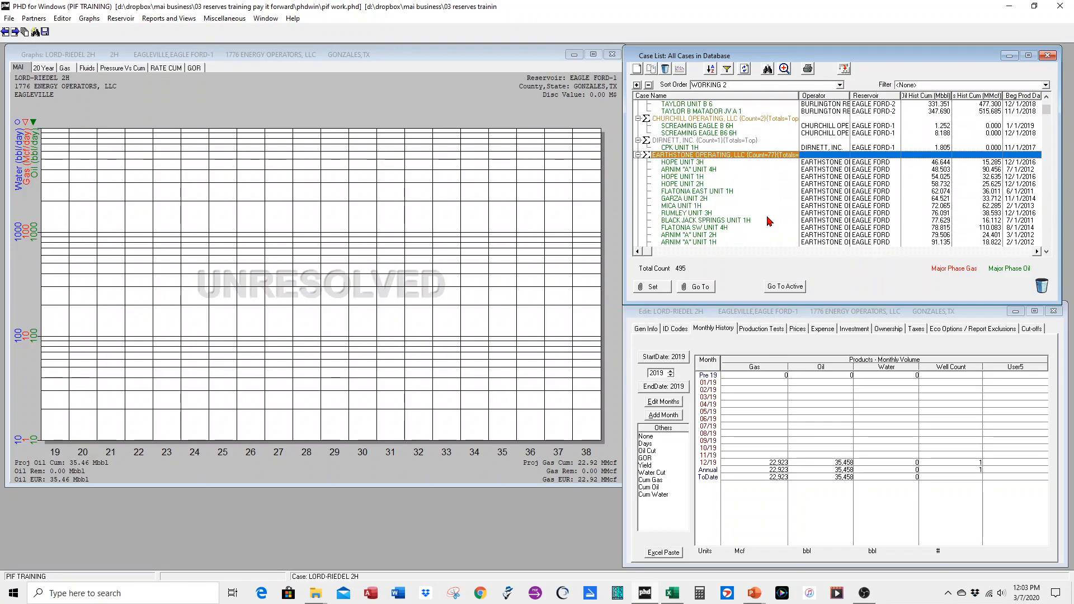
pyautogui.scroll(-20, 769, 225)
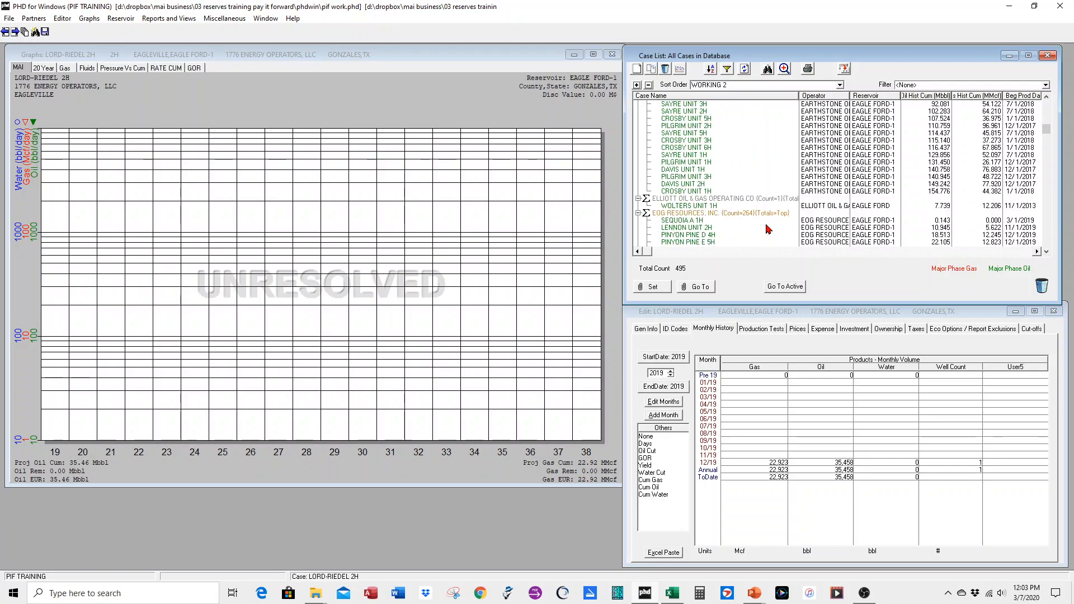
pyautogui.scroll(-2, 768, 229)
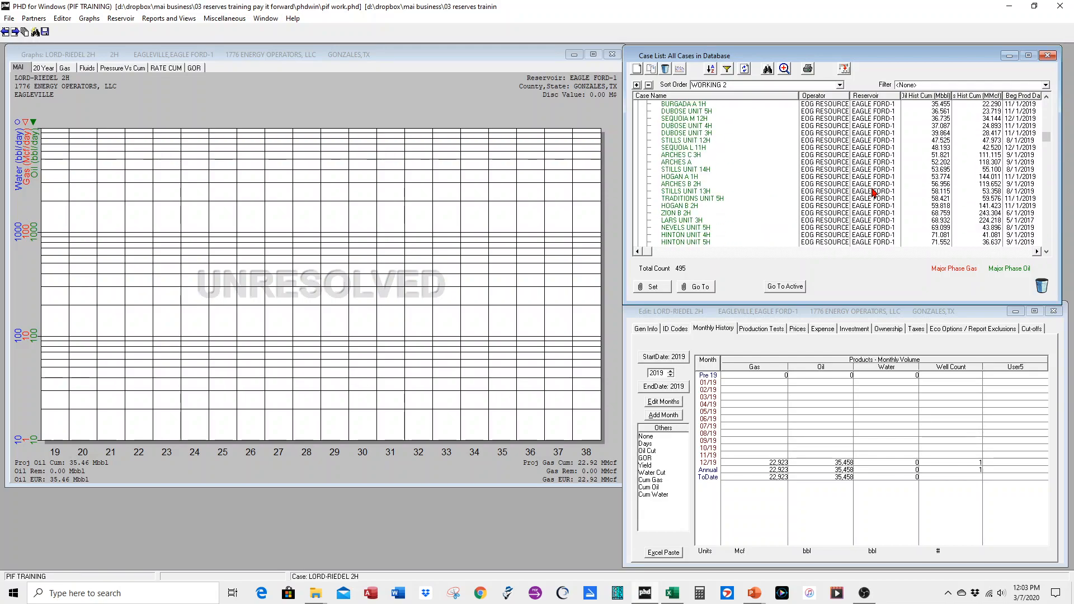
pyautogui.scroll(-12, 881, 195)
pyautogui.scroll(-20, 882, 218)
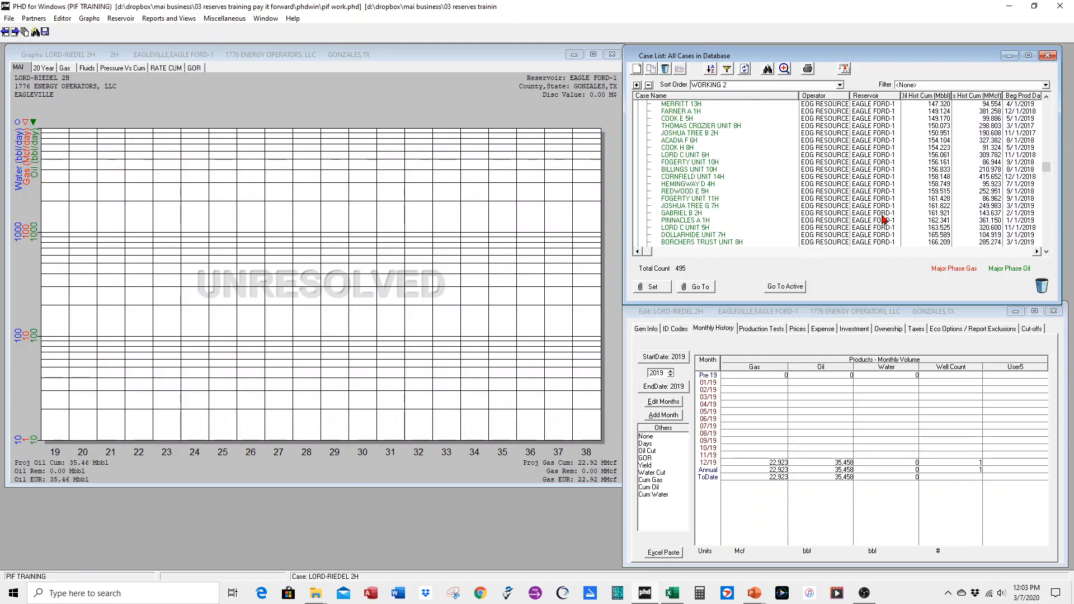
pyautogui.scroll(20, 881, 220)
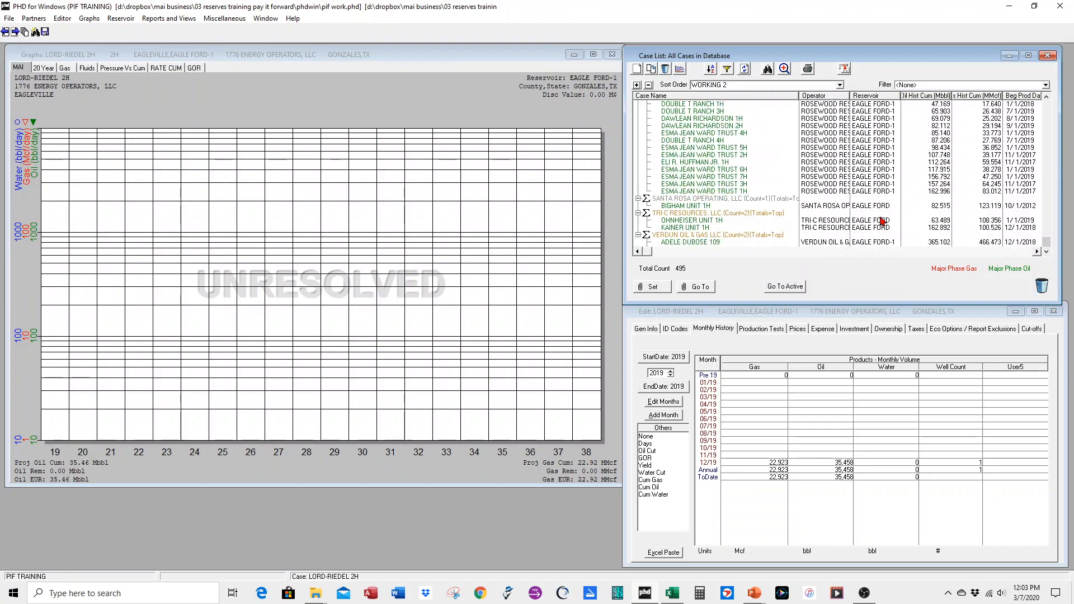
pyautogui.scroll(15, 881, 221)
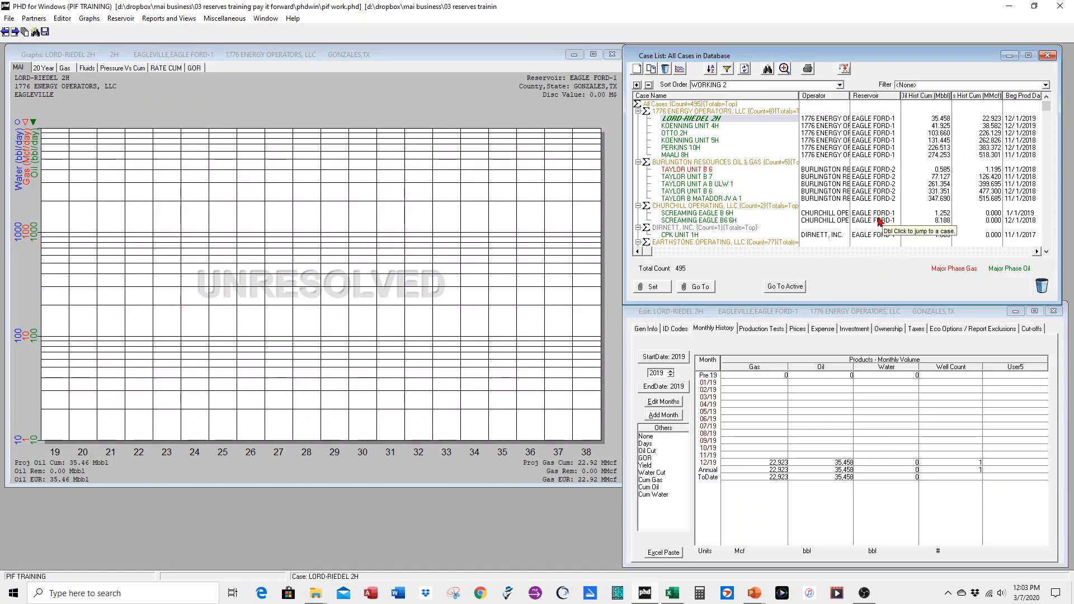
pyautogui.click(935, 87)
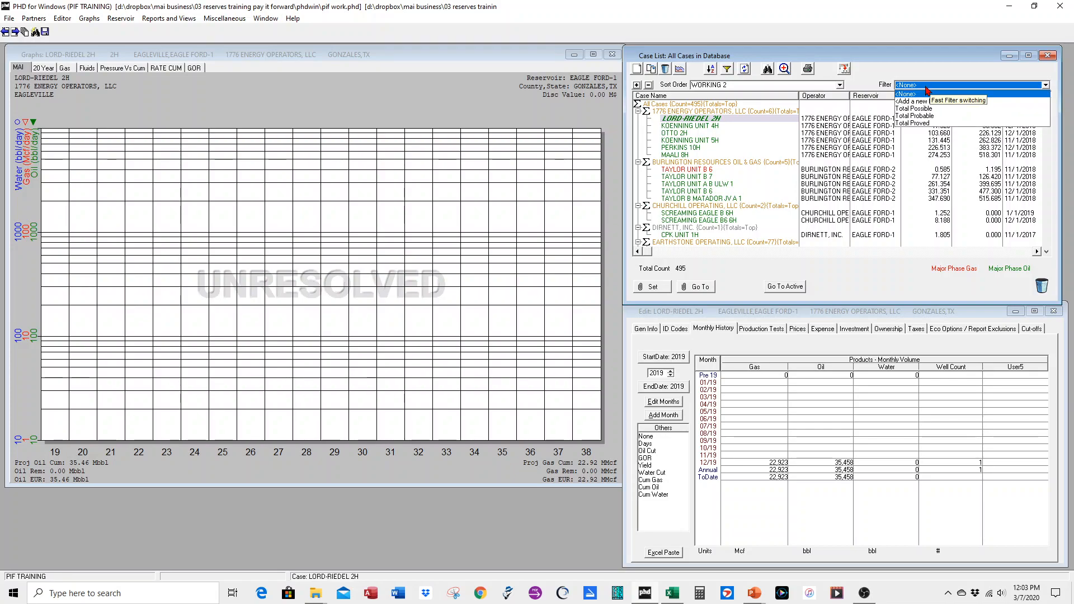
pyautogui.click(927, 91)
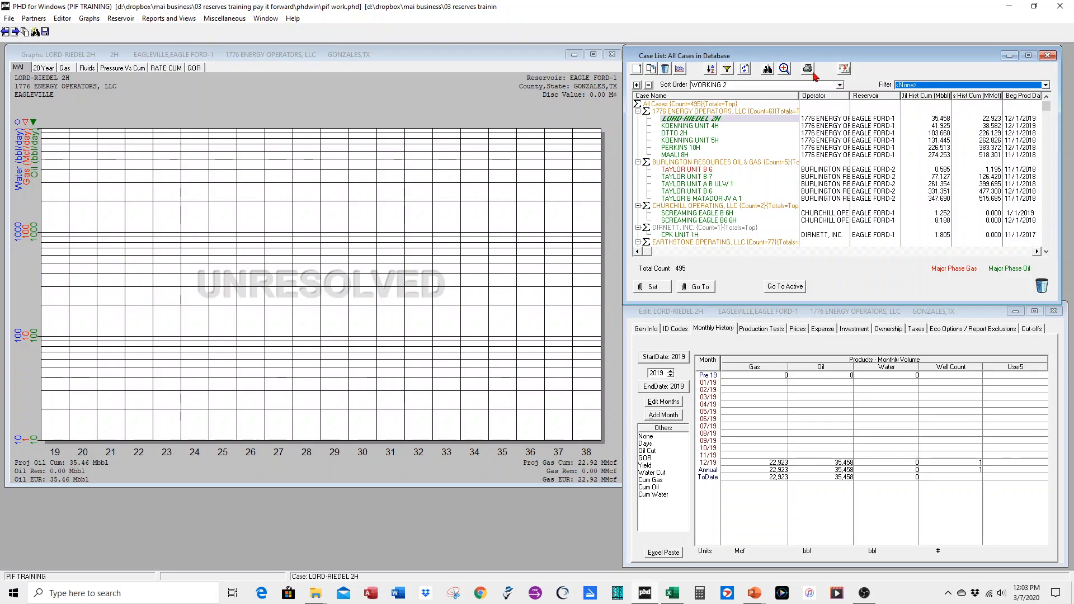
pyautogui.click(727, 69)
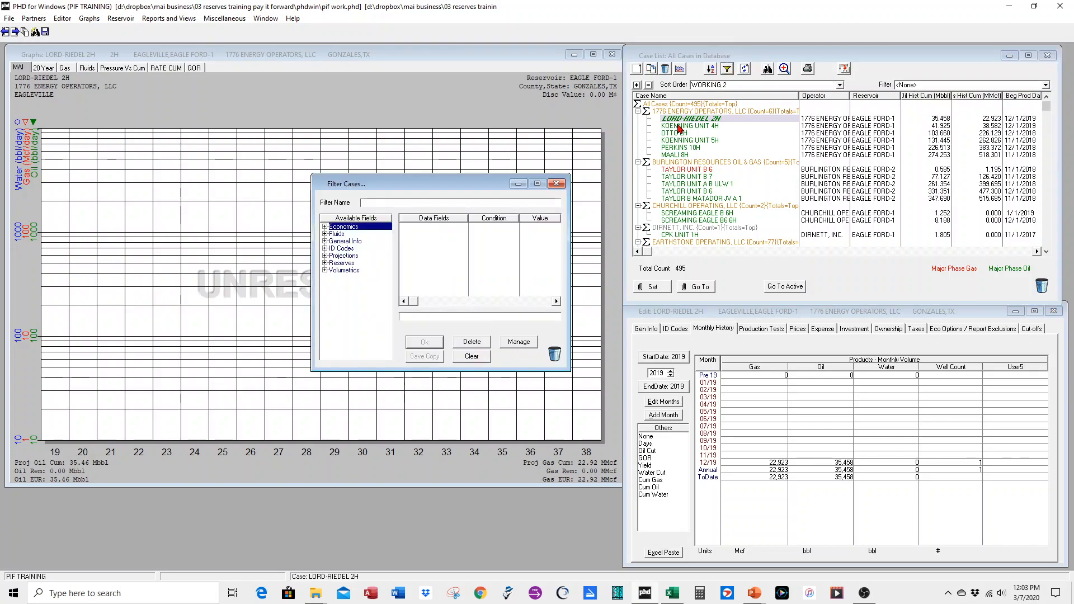
pyautogui.click(557, 184)
# Find the MARATHON OIL EF LLC group in the WORKING 2 case list and select its group row.
pyautogui.scroll(-2, 848, 167)
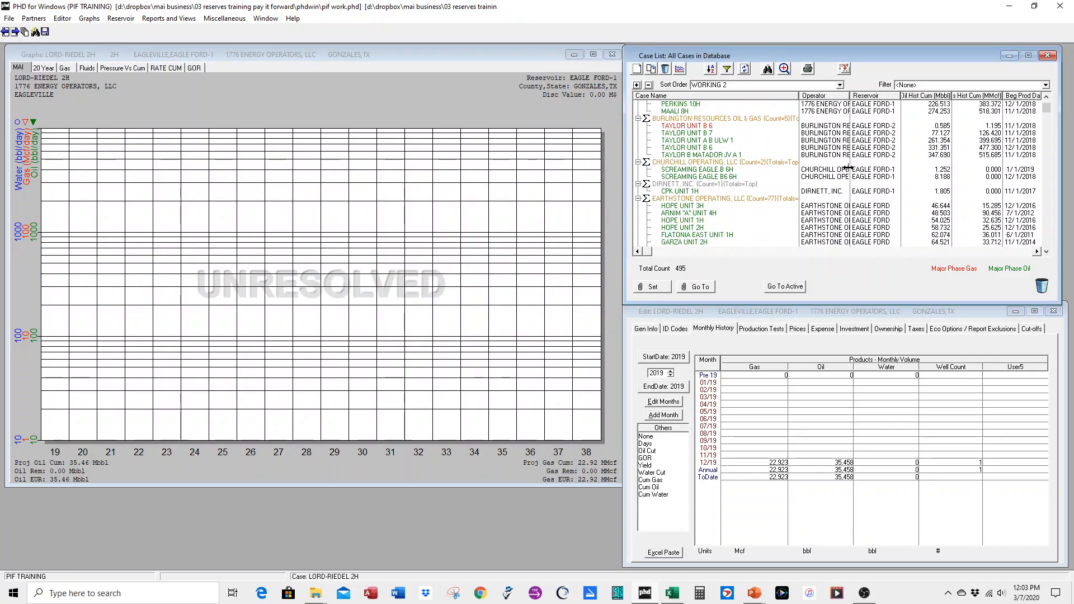
pyautogui.scroll(-12, 848, 168)
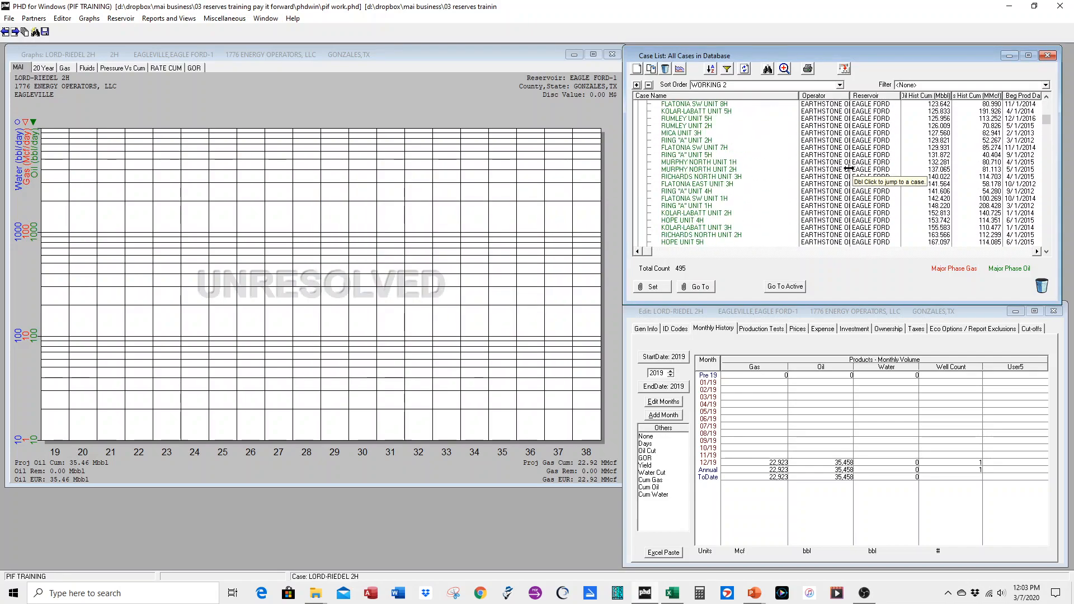
pyautogui.scroll(-10, 847, 168)
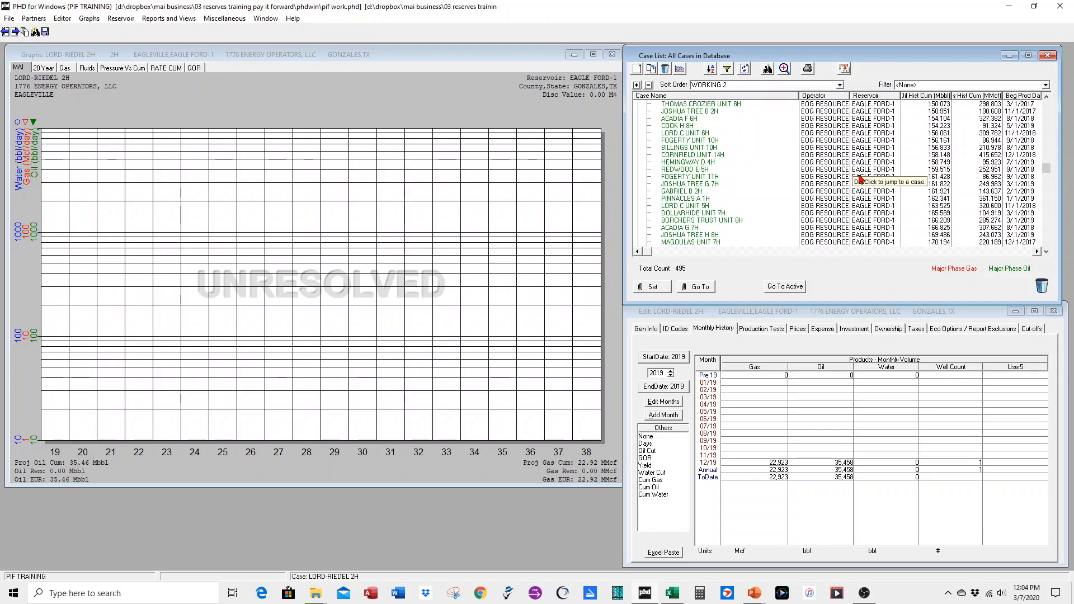
pyautogui.scroll(-10, 860, 178)
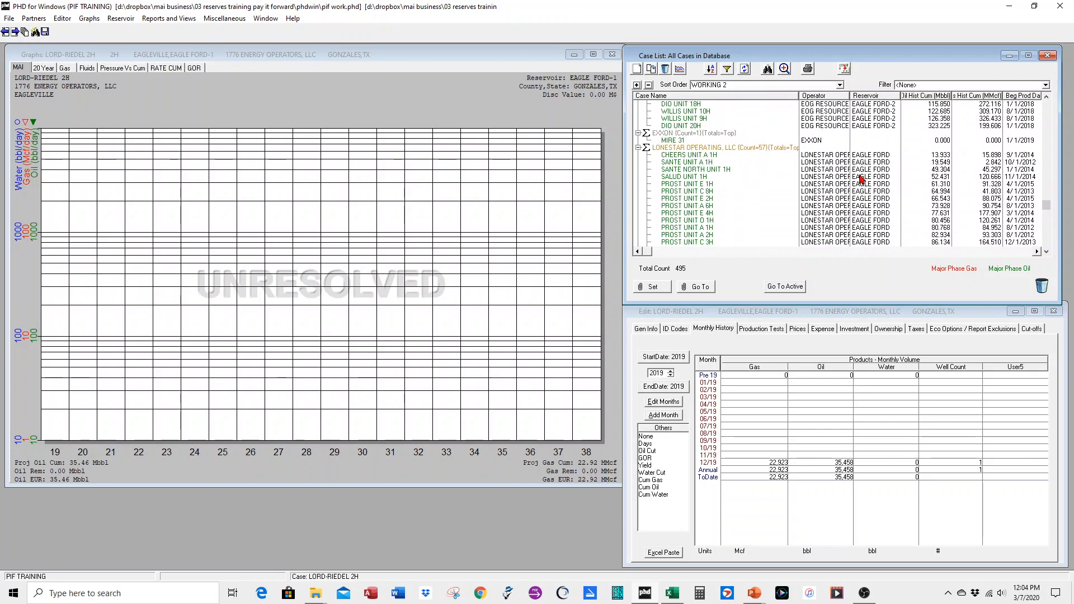
pyautogui.scroll(-15, 861, 179)
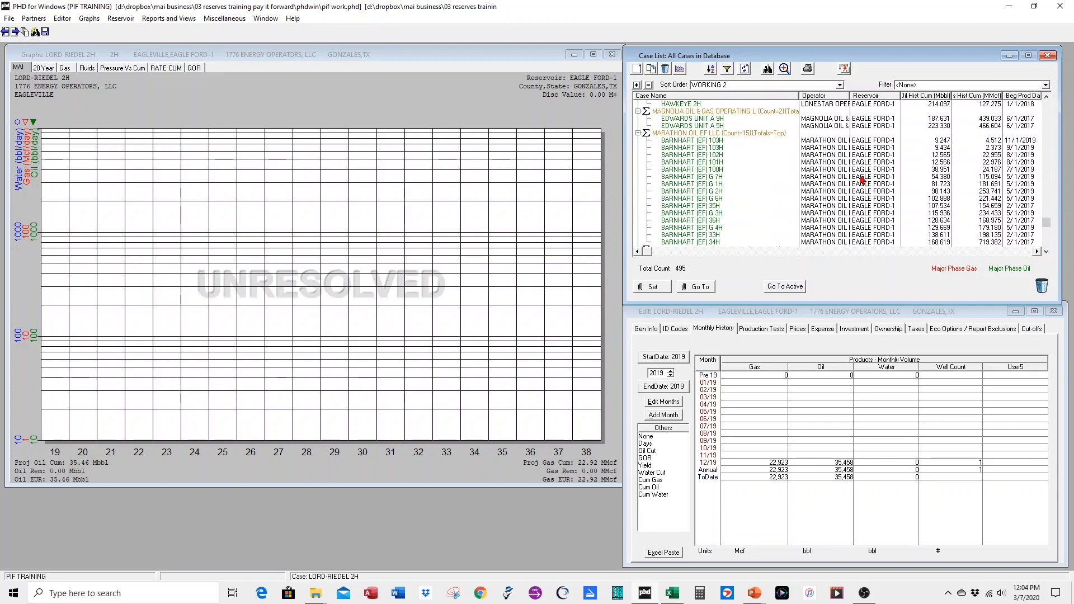
pyautogui.click(716, 135)
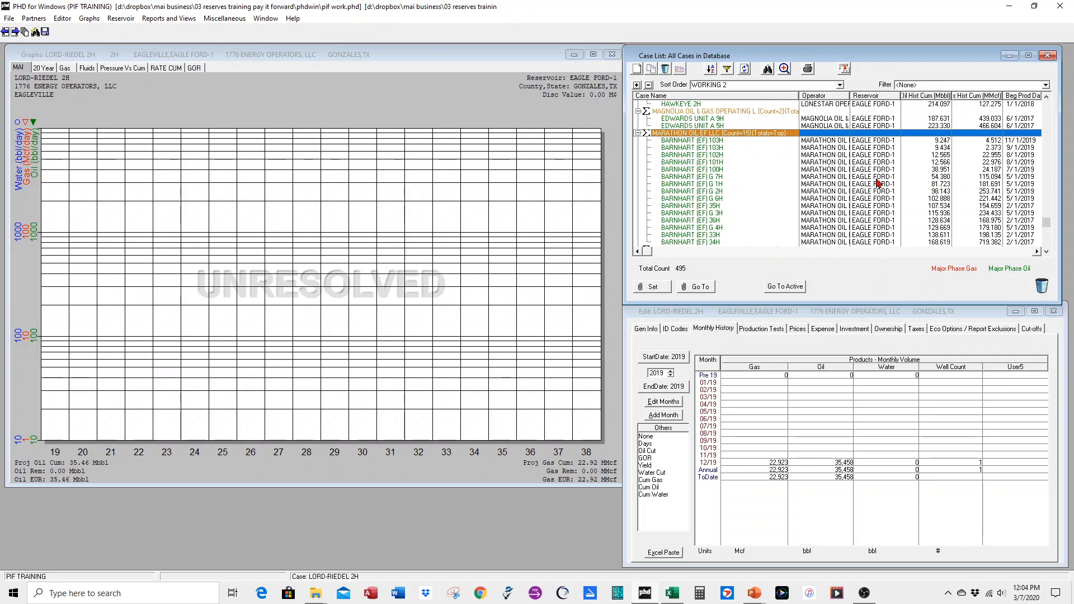
# Start a new case filter and name it MARATHON WELLS.
pyautogui.click(919, 87)
pyautogui.click(919, 102)
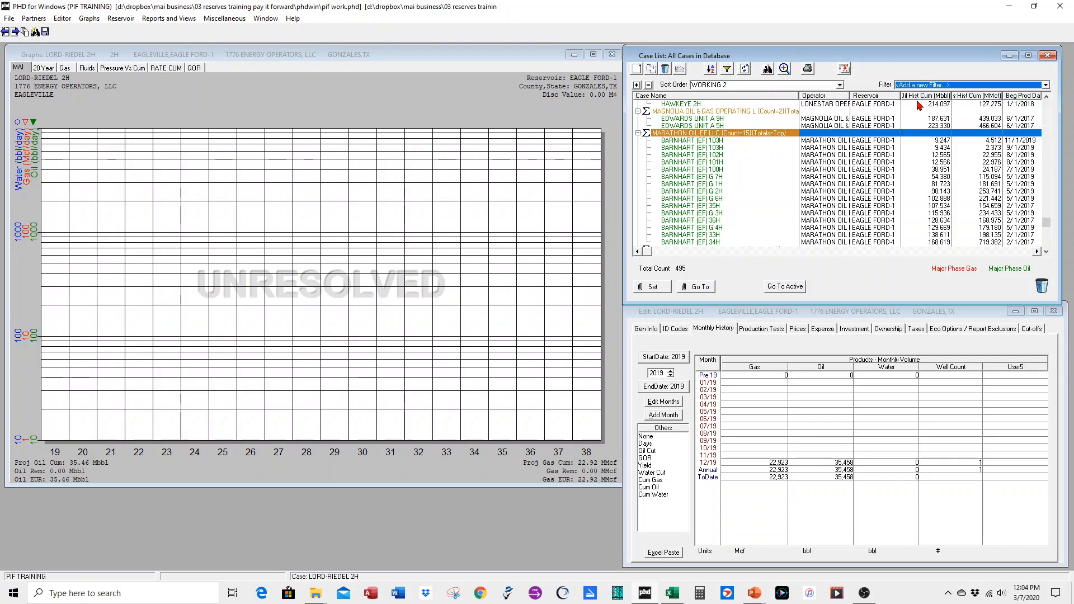
pyautogui.write('MA')
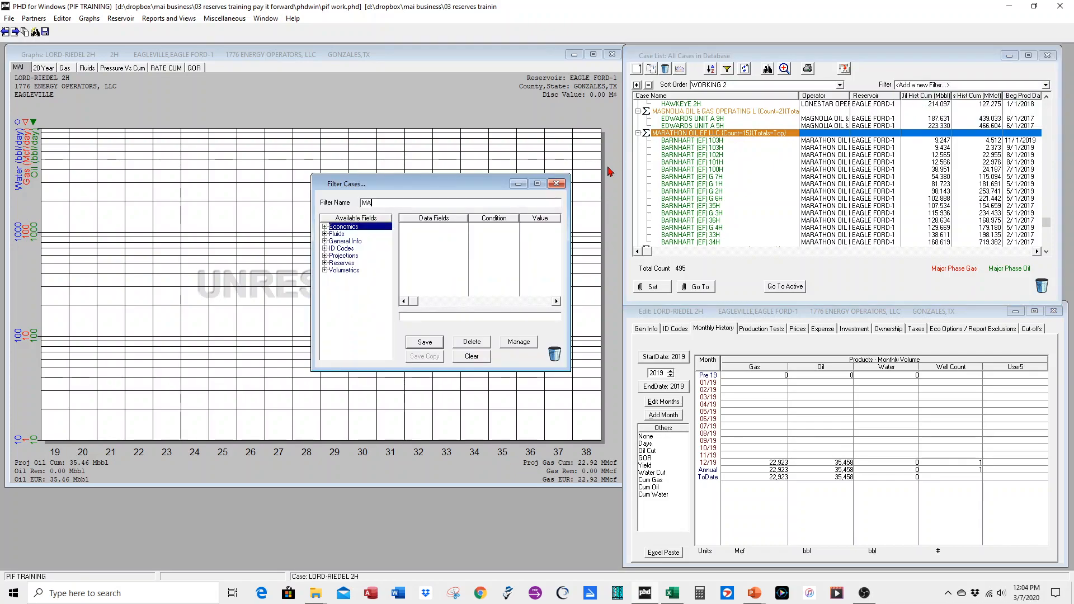
pyautogui.write('RATO')
pyautogui.write('HON WELLS')
# Add the Operator field from General Info as a filter condition, set to contains MARA.
pyautogui.click(325, 243)
pyautogui.click(324, 243)
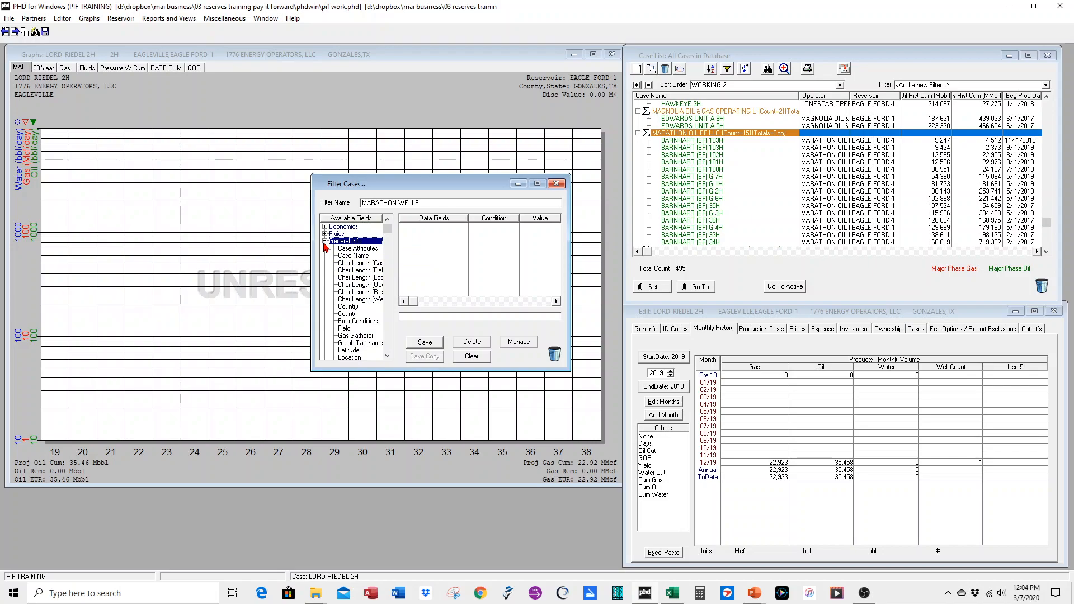
pyautogui.scroll(-4, 352, 277)
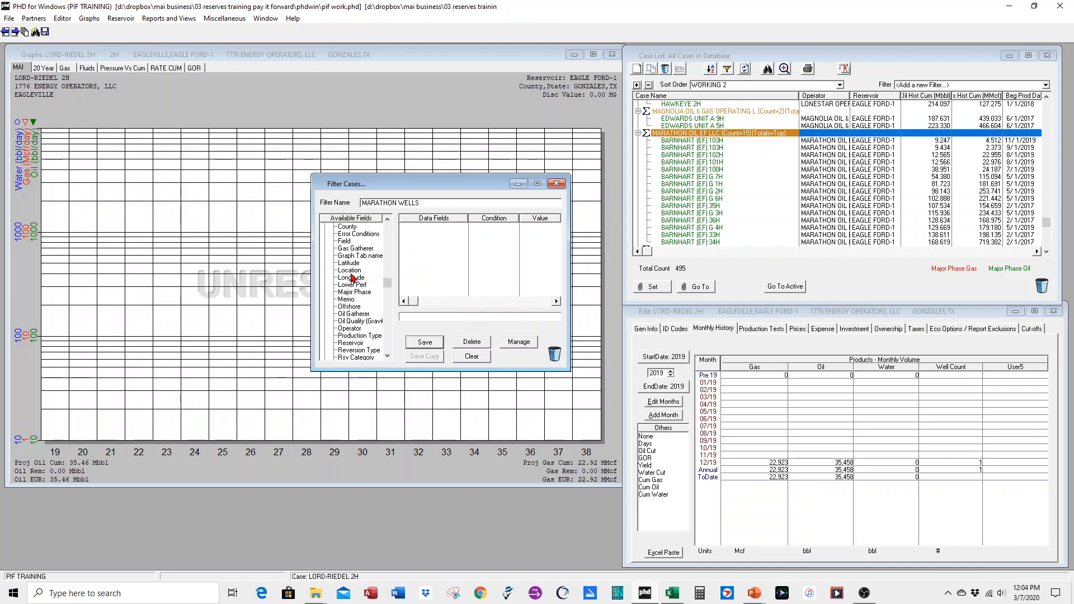
pyautogui.doubleClick(359, 330)
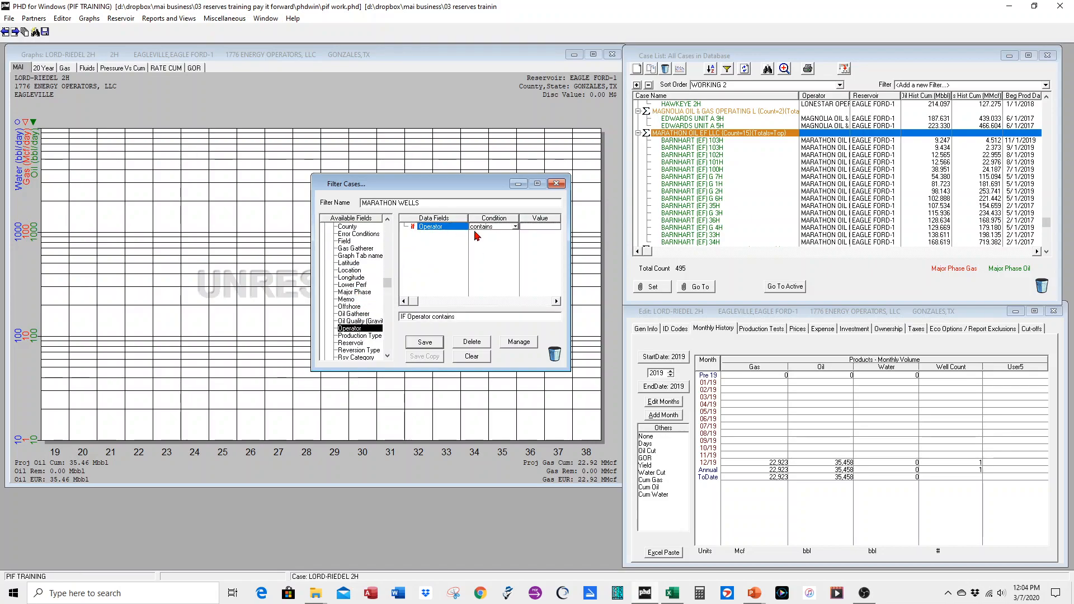
pyautogui.click(514, 227)
pyautogui.click(494, 244)
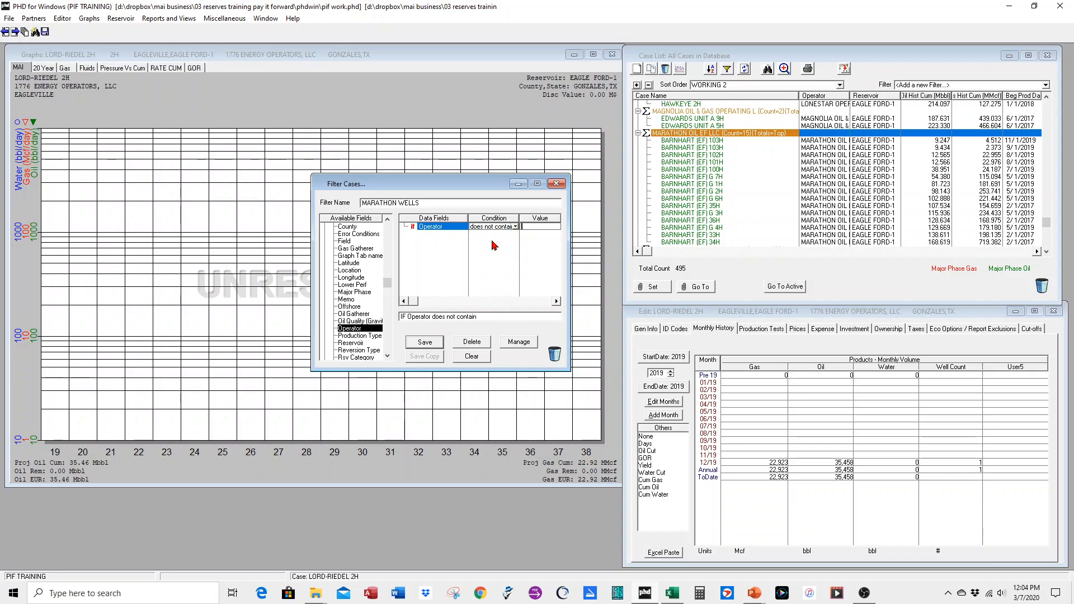
pyautogui.click(492, 229)
pyautogui.click(486, 236)
pyautogui.click(525, 226)
pyautogui.write('MARA')
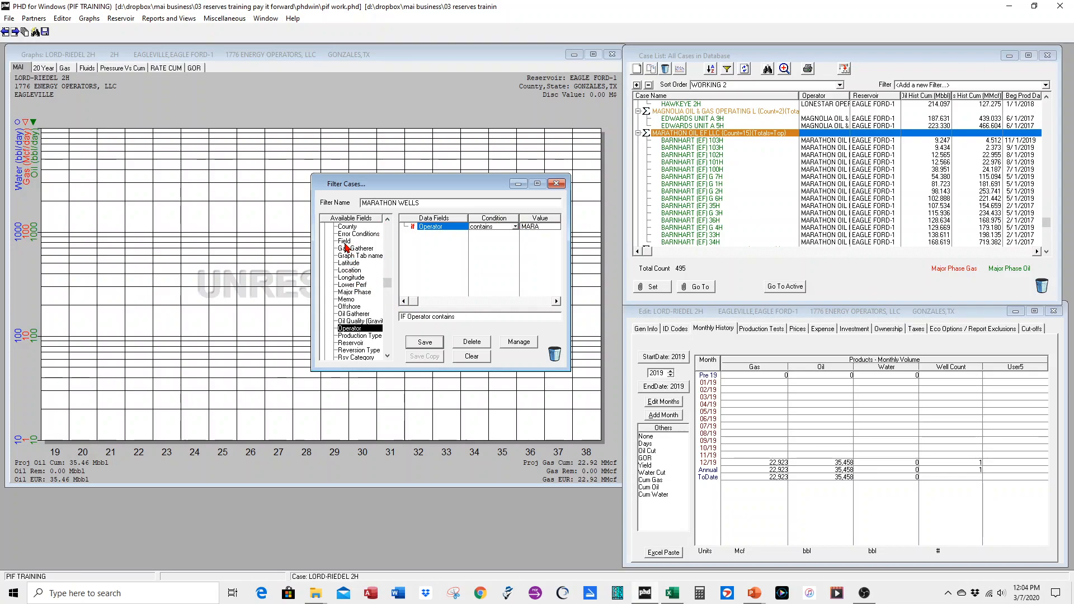
# Try adding Field as a second condition, cancel it, and save the MARATHON WELLS filter.
pyautogui.moveTo(344, 241); pyautogui.dragTo(441, 248)
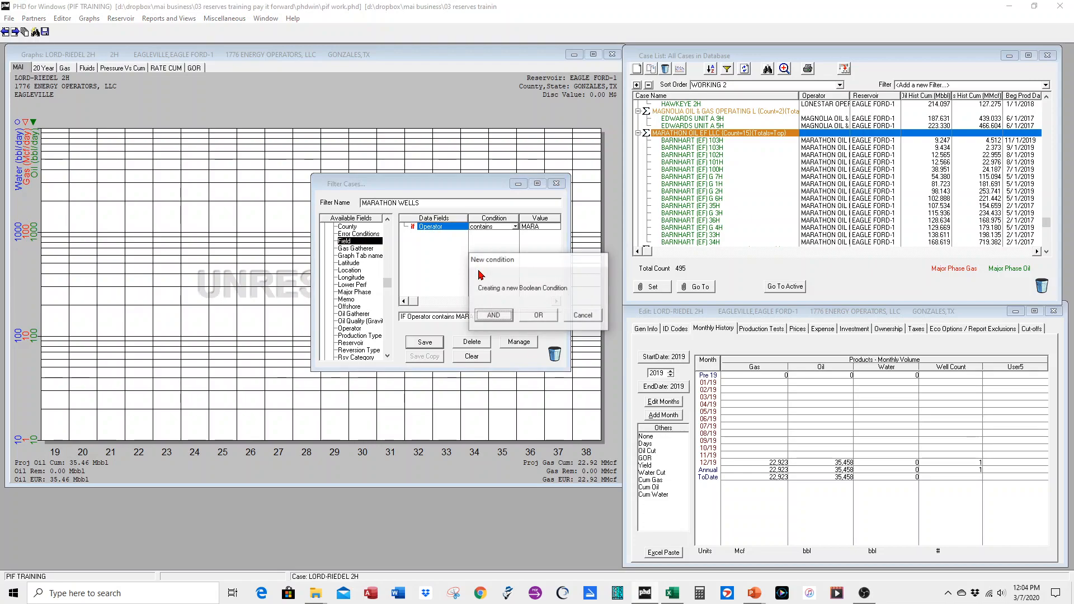
pyautogui.click(575, 319)
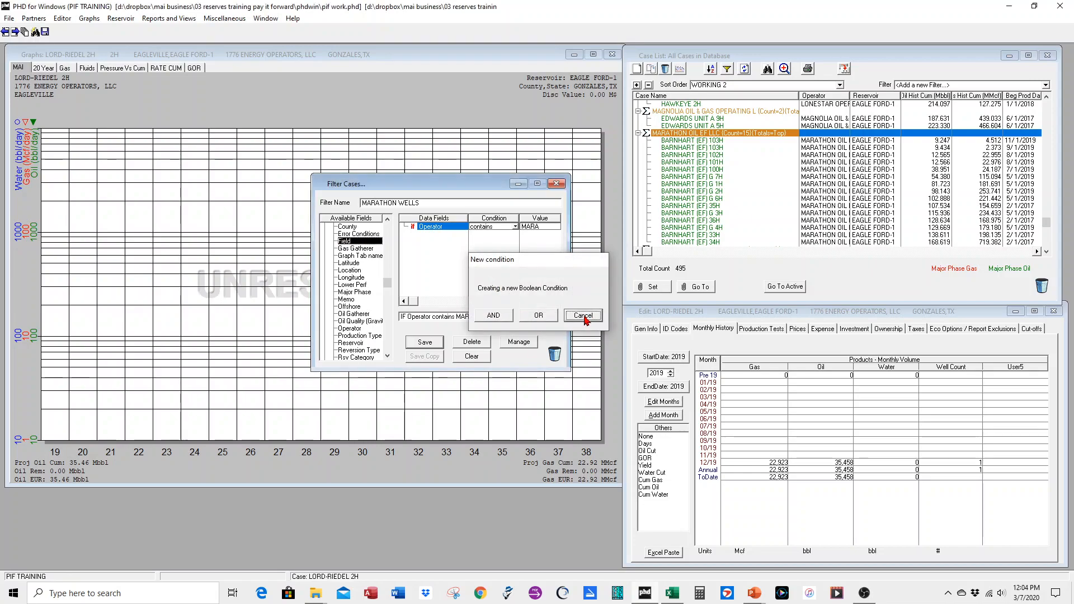
pyautogui.click(425, 343)
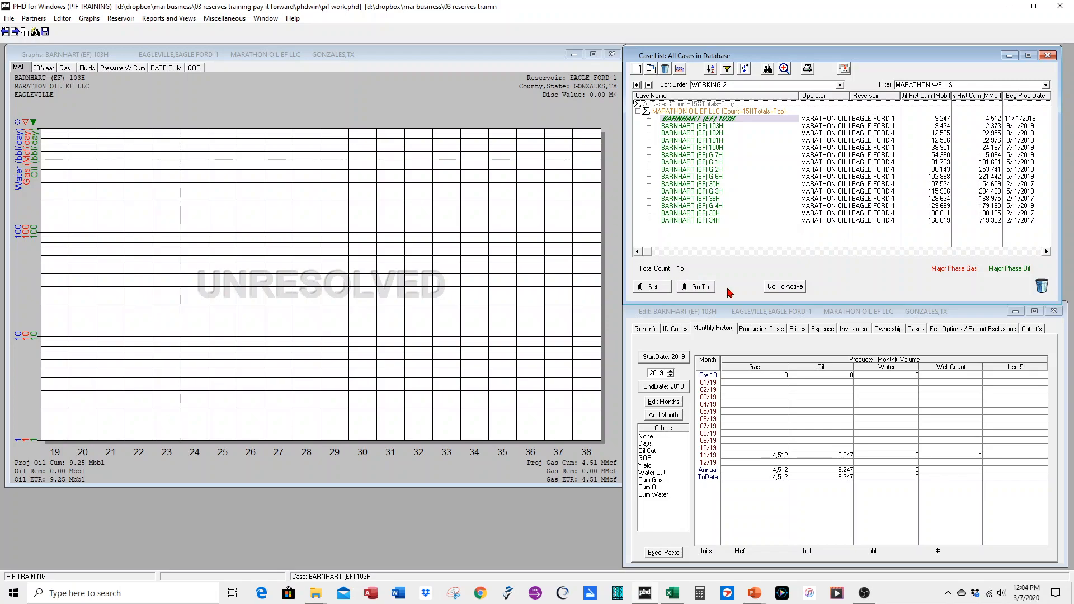
# Check the filtered Marathon cases and narrow the Case Name column slightly.
pyautogui.click(692, 205)
pyautogui.click(692, 147)
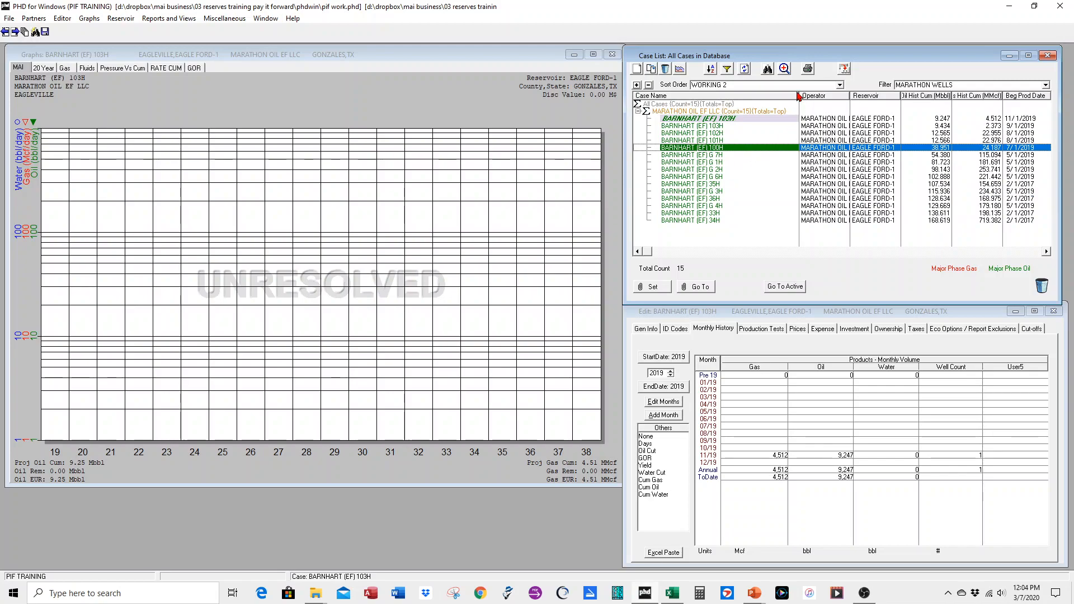
pyautogui.moveTo(797, 95); pyautogui.dragTo(789, 95)
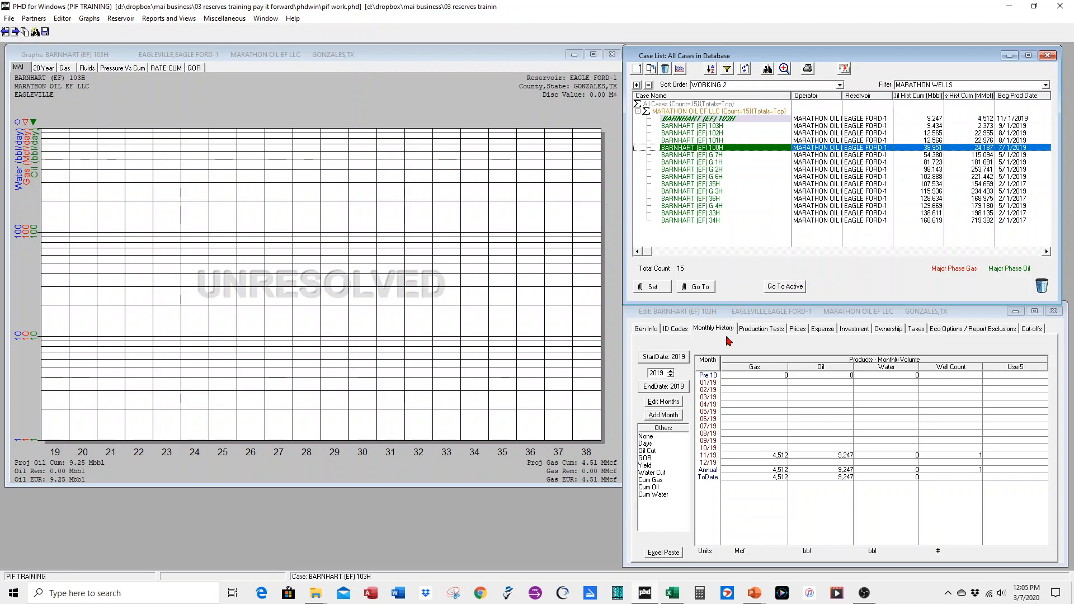
# Examine the active case's ID codes, including API Formatted, PhdWin ID, Retrieval Code and Alternate Id.
pyautogui.click(675, 329)
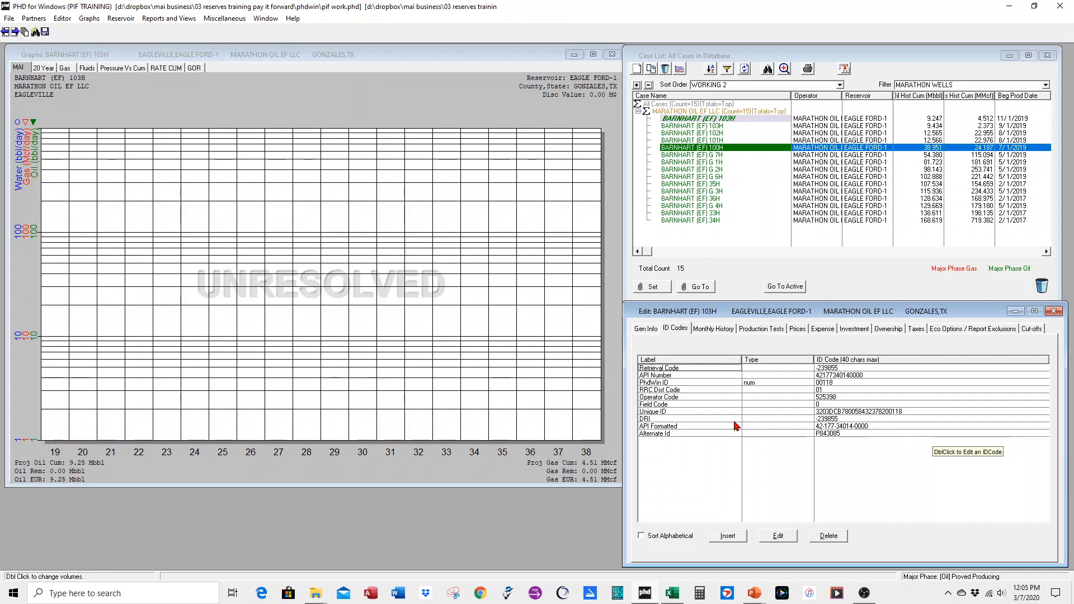
pyautogui.click(676, 426)
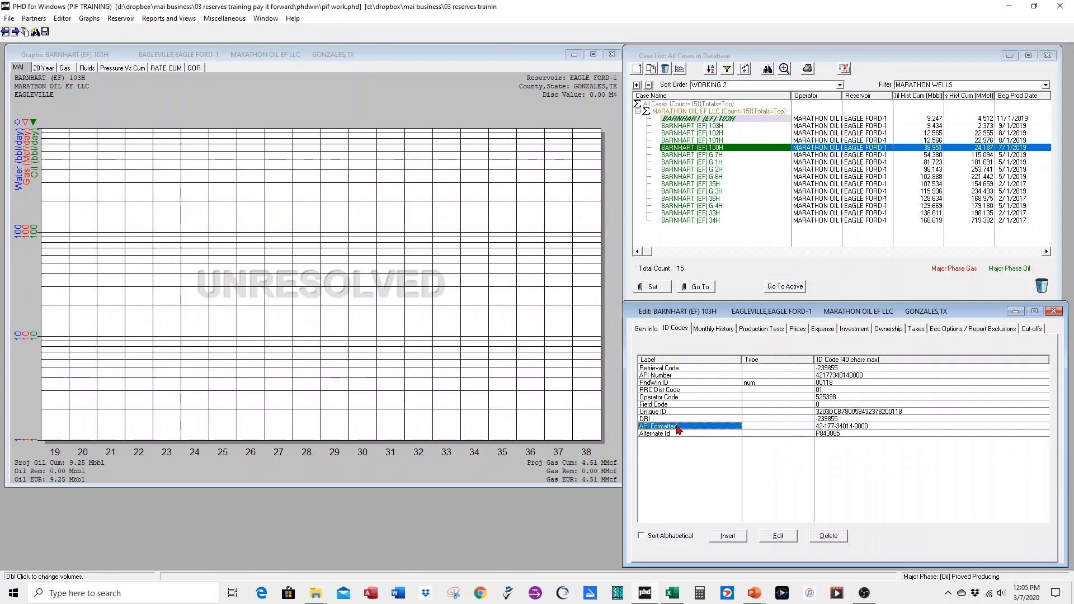
pyautogui.click(668, 377)
pyautogui.click(667, 383)
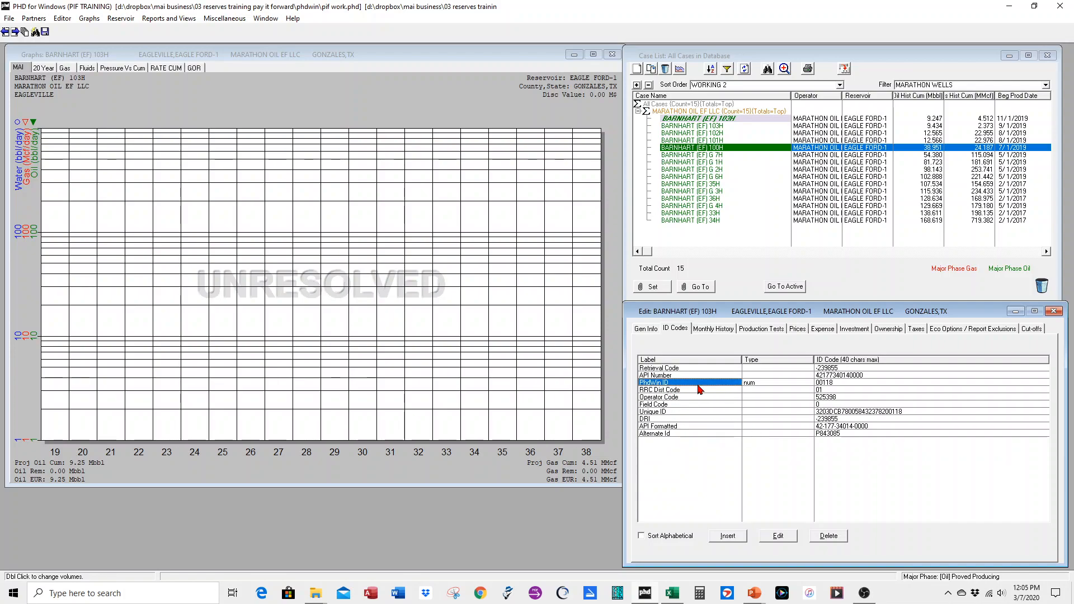
pyautogui.click(831, 385)
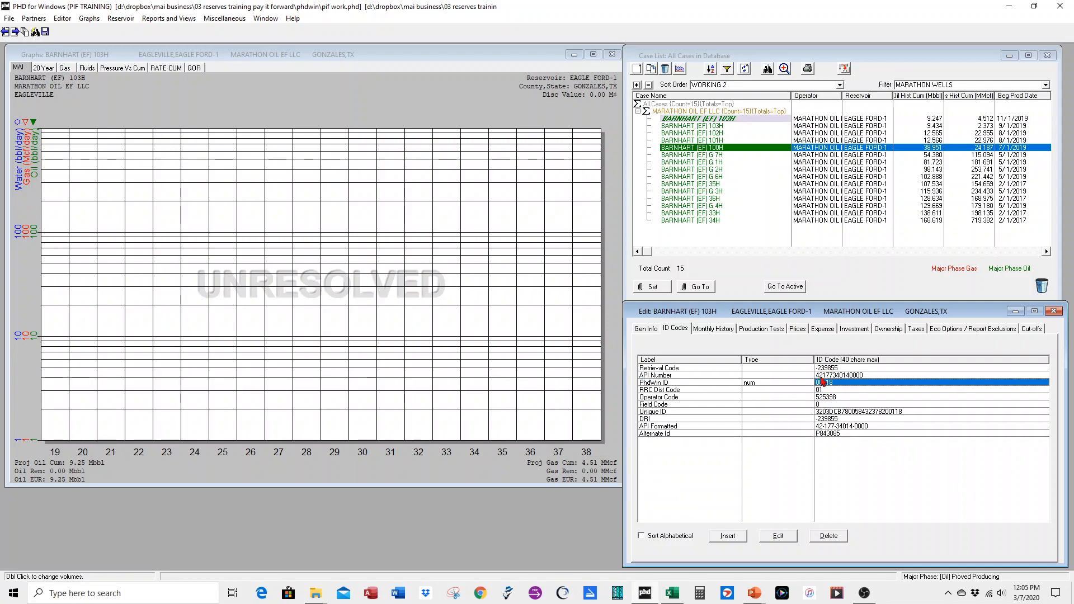
pyautogui.click(827, 368)
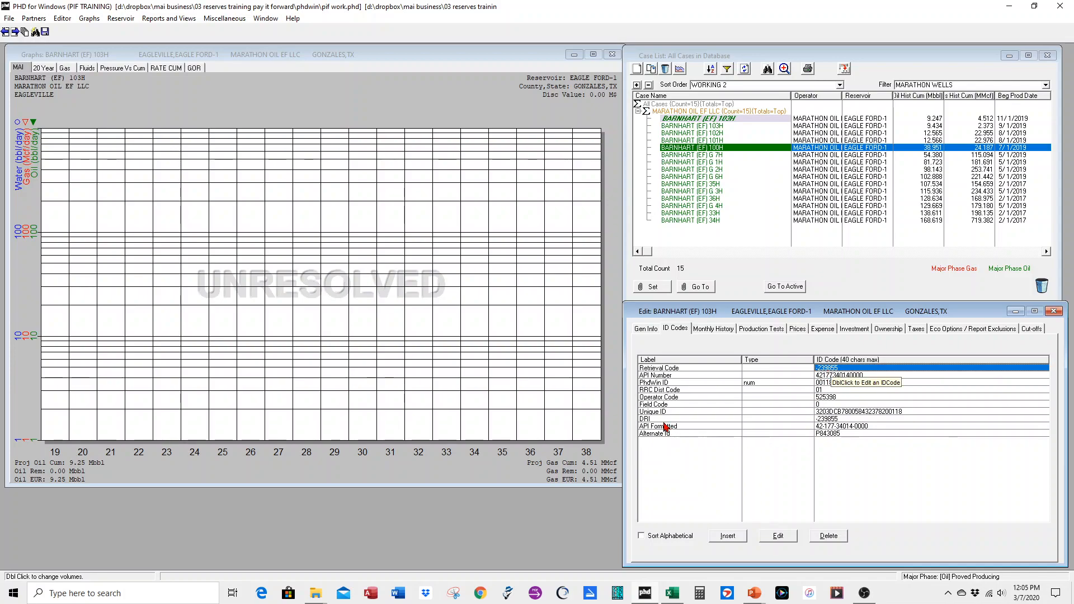
pyautogui.click(665, 434)
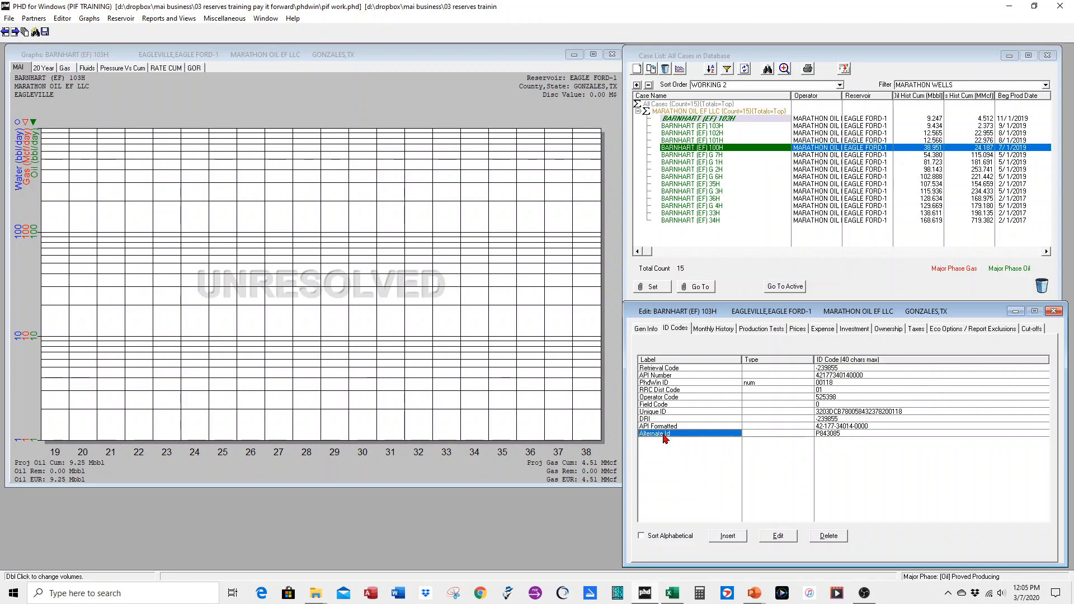
pyautogui.click(831, 437)
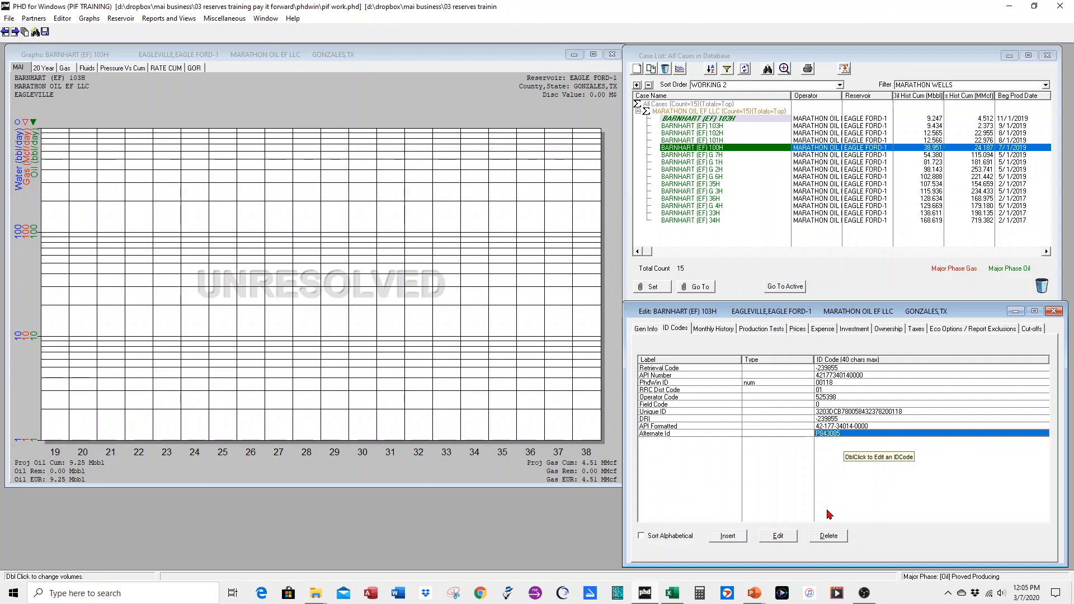
# Insert a project-level ID code labelled EVALUATE that accepts any value, and select its empty code field.
pyautogui.click(727, 536)
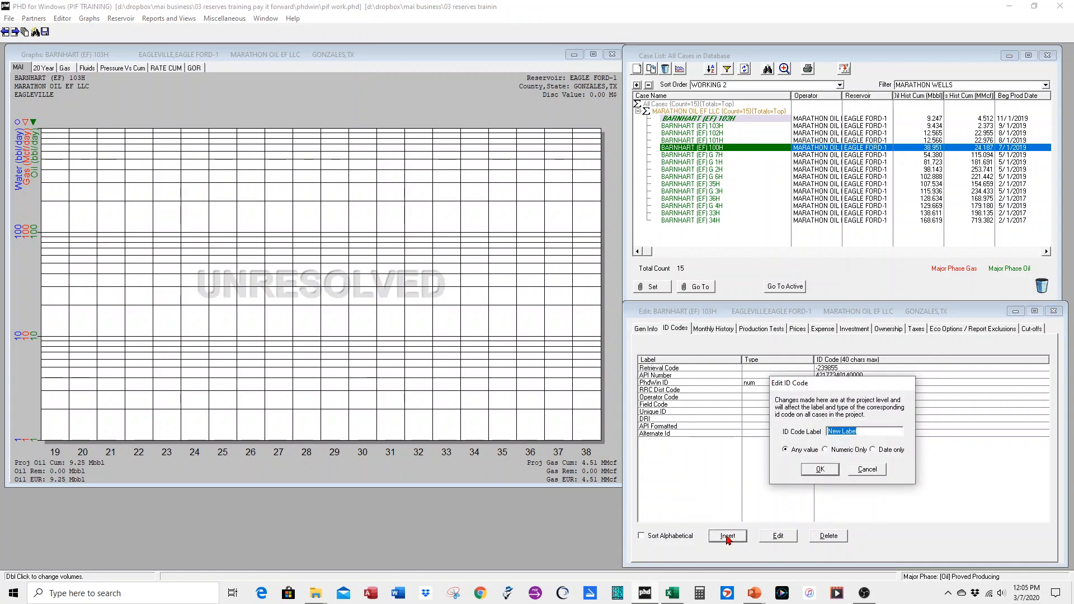
pyautogui.write('EVALUATE')
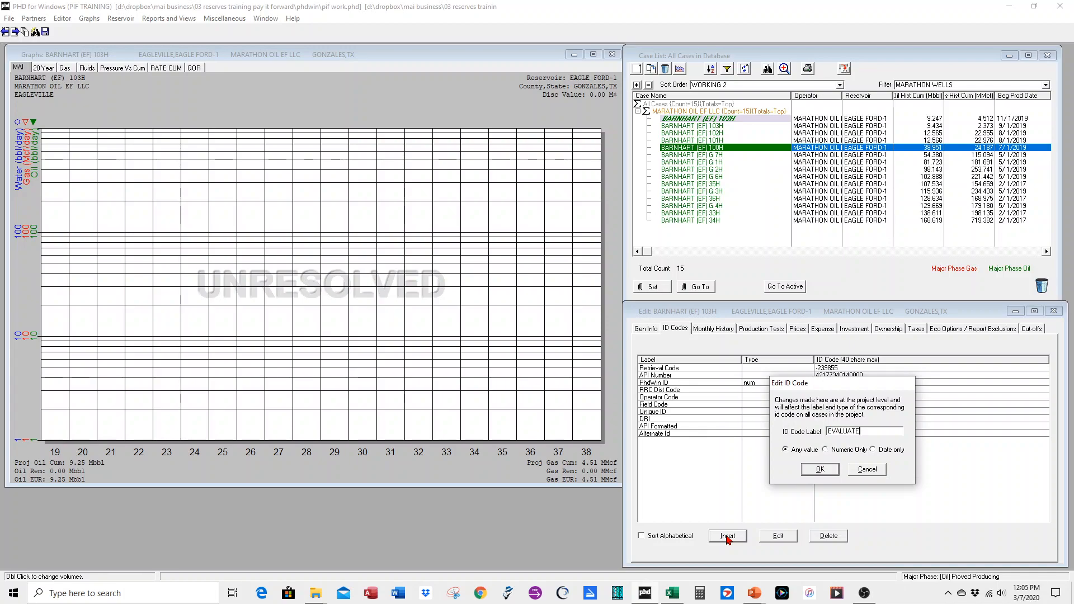
pyautogui.click(818, 470)
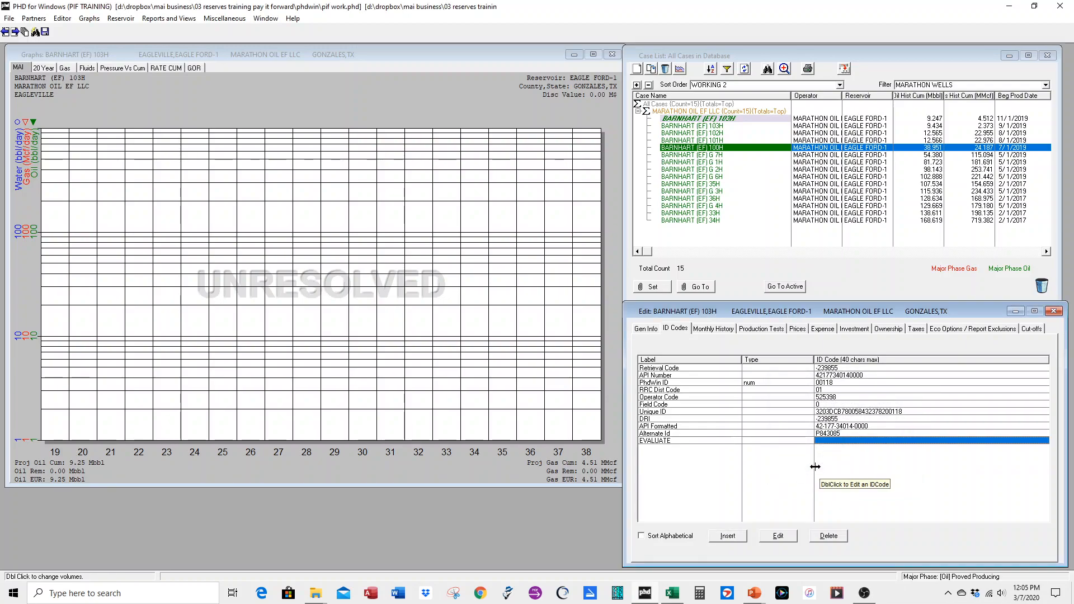
pyautogui.click(676, 440)
pyautogui.click(822, 441)
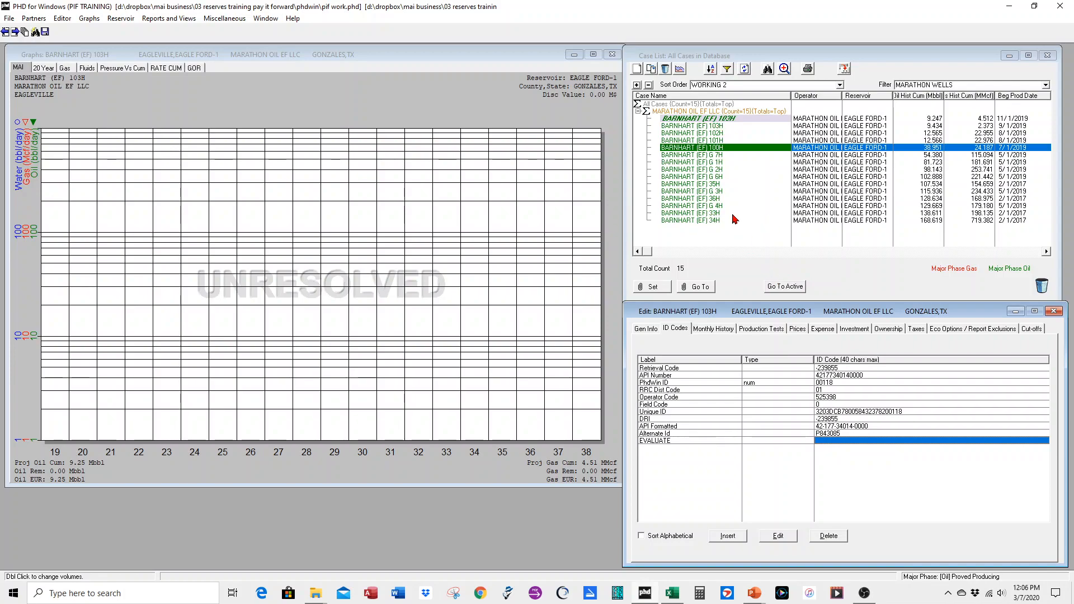
pyautogui.click(702, 206)
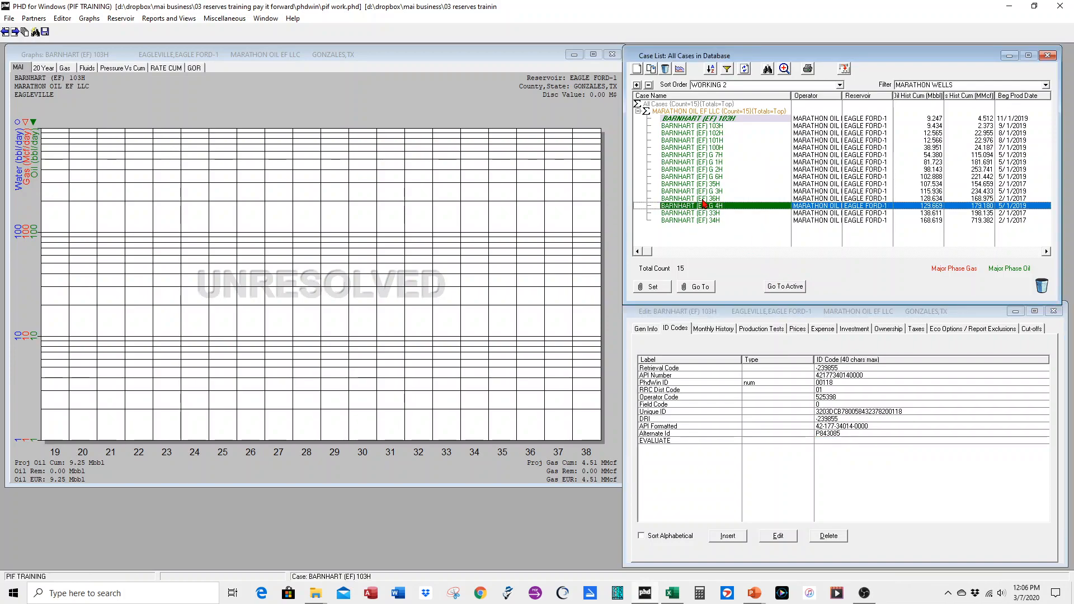
pyautogui.click(703, 200)
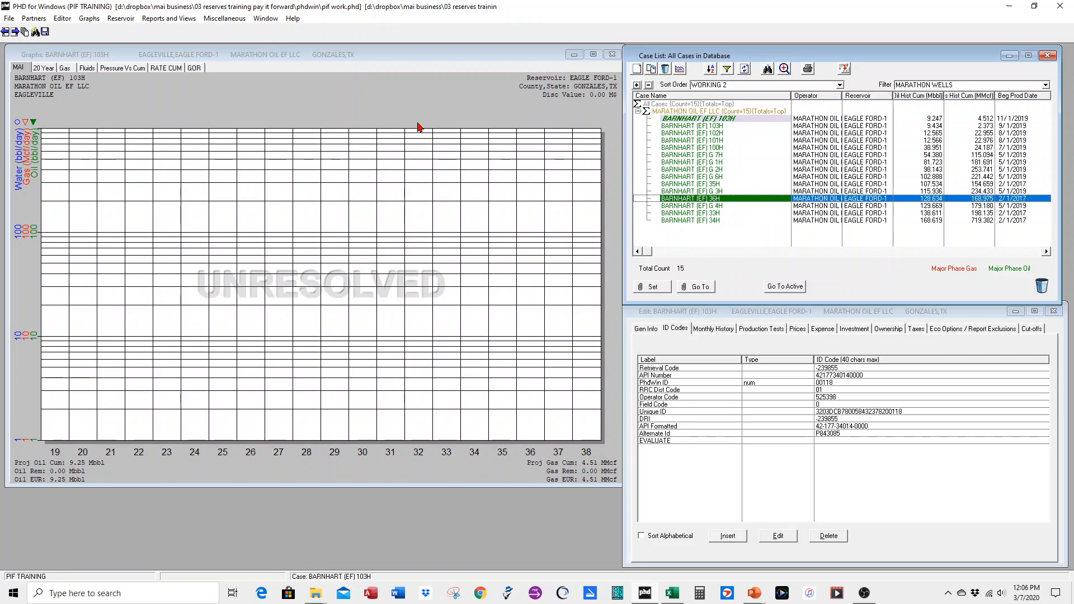
pyautogui.click(326, 104)
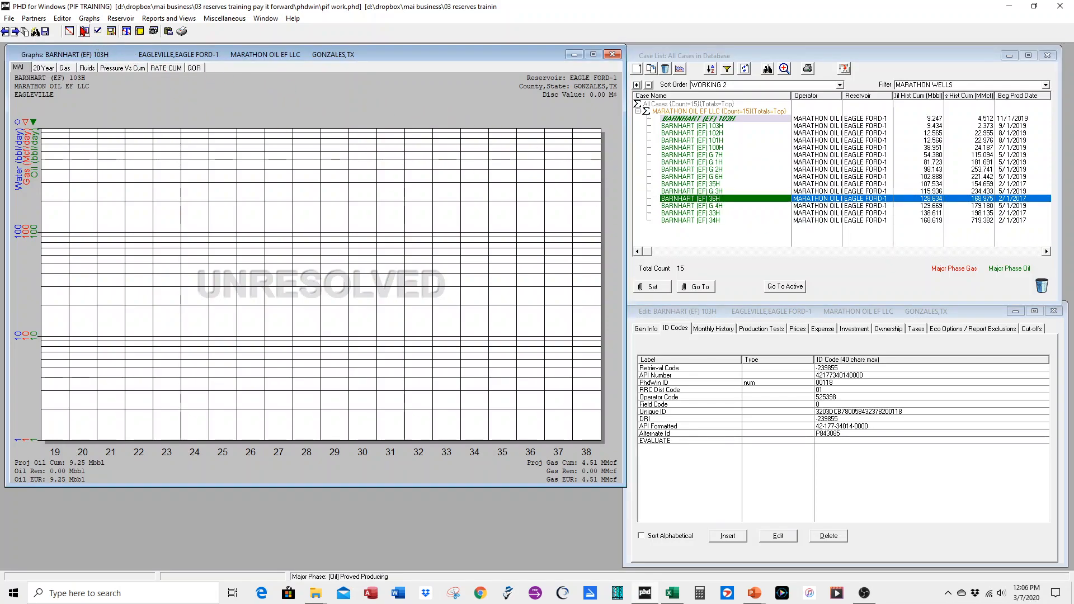
# Open the Global Editor for changing multiple cases and clear all cases from its selection.
pyautogui.click(62, 18)
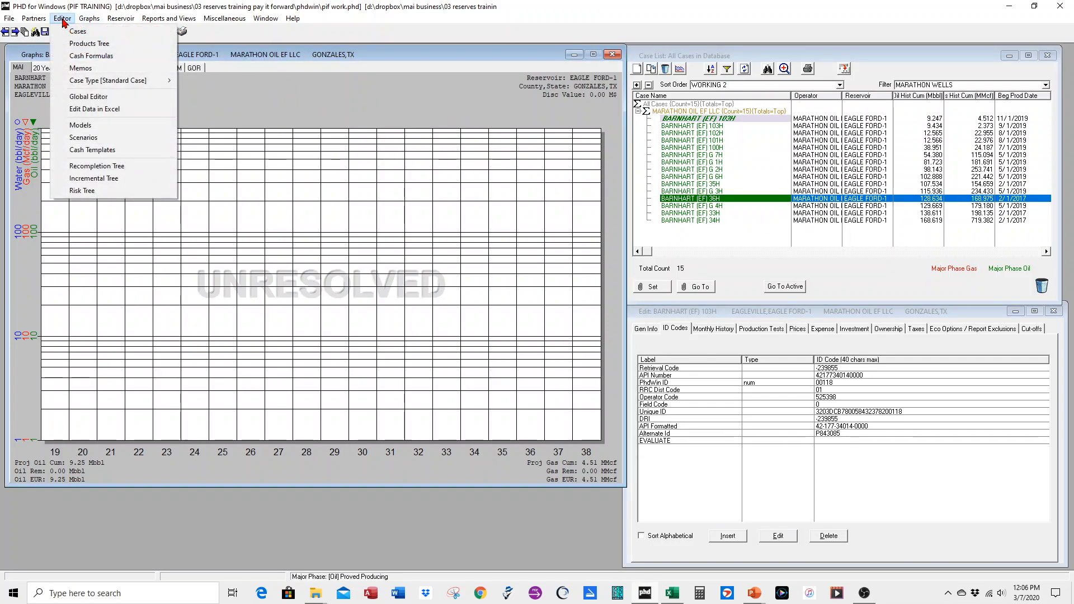
pyautogui.click(85, 97)
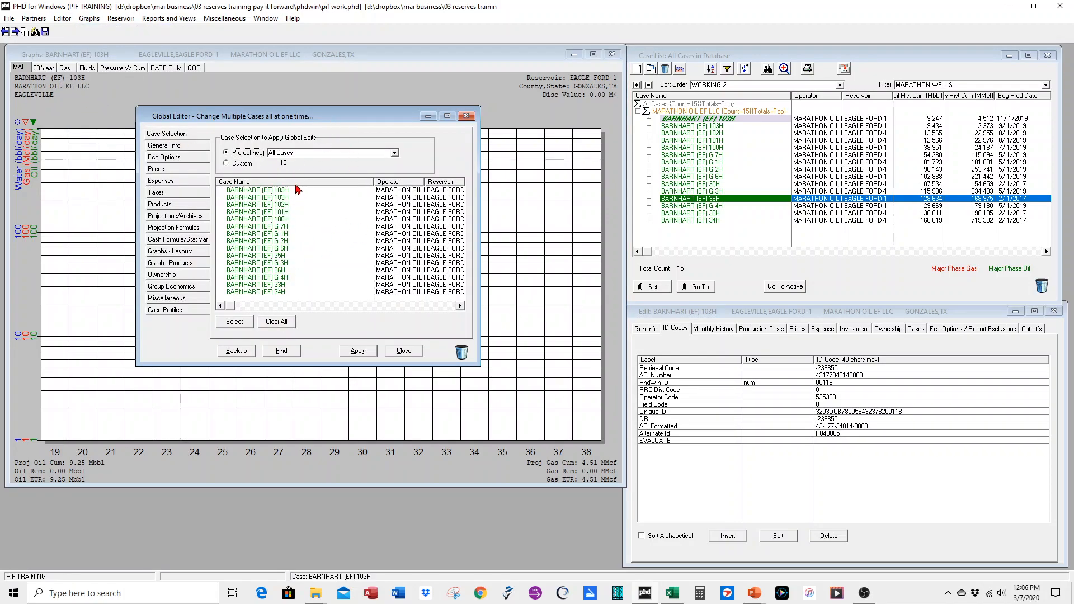
pyautogui.click(272, 324)
pyautogui.click(248, 325)
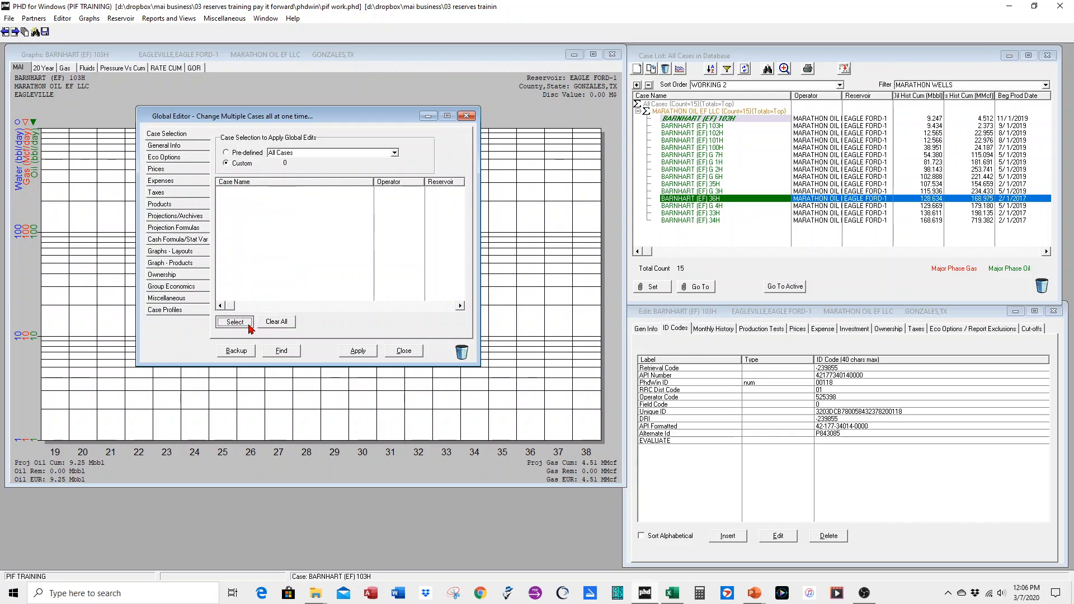
pyautogui.click(264, 321)
pyautogui.click(246, 323)
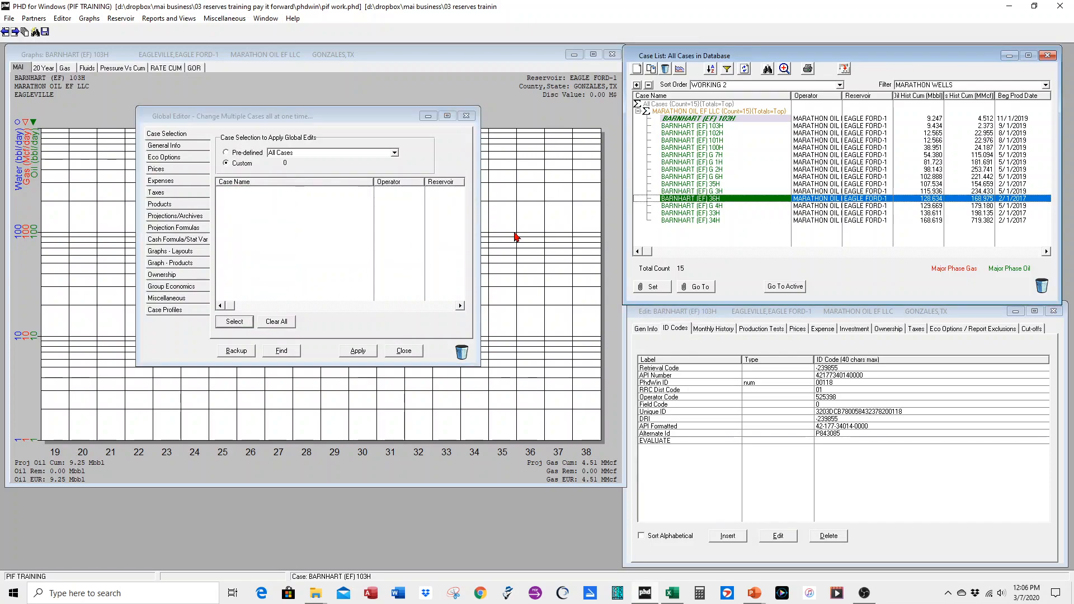
# Try adding the range of cases from BARNHART (EF) G 6H through G 4H to the custom selection, and clear it.
pyautogui.click(699, 176)
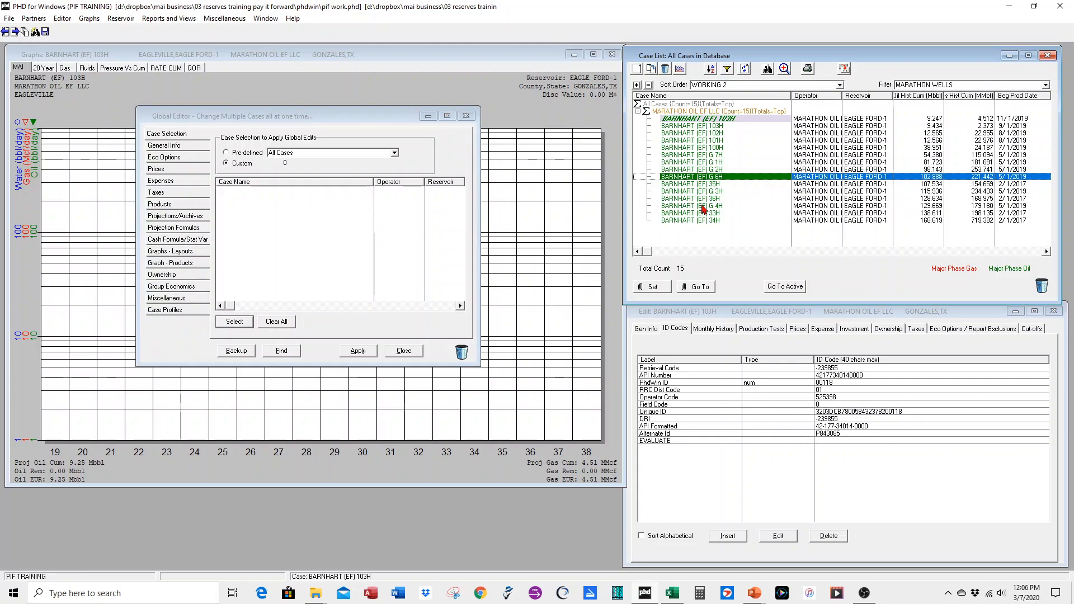
pyautogui.keyDown('shift'); pyautogui.click(704, 207); pyautogui.keyUp('shift')
pyautogui.moveTo(702, 193); pyautogui.dragTo(325, 214)
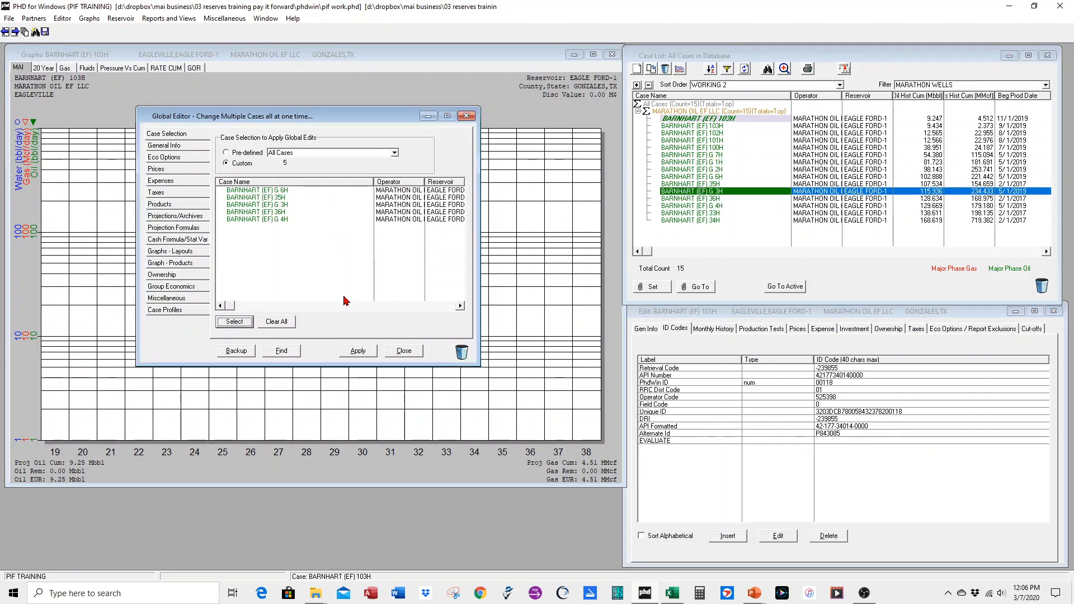
pyautogui.click(286, 323)
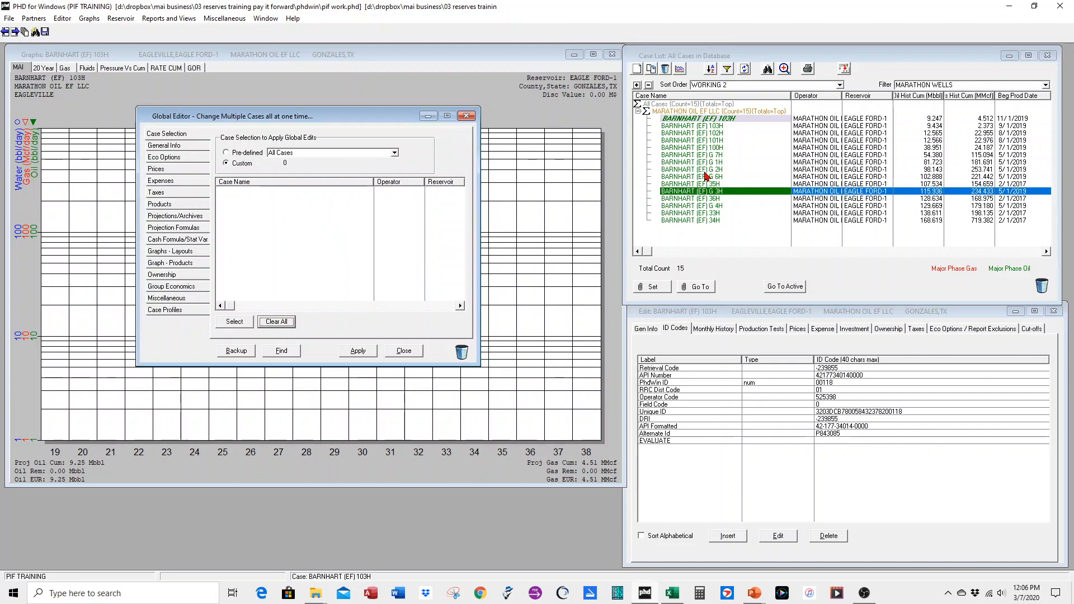
# Add the whole MARATHON OIL EF LLC group to the global edit selection and remove BARNHART (EF) 36H from it.
pyautogui.click(685, 112)
pyautogui.moveTo(685, 112); pyautogui.dragTo(291, 215)
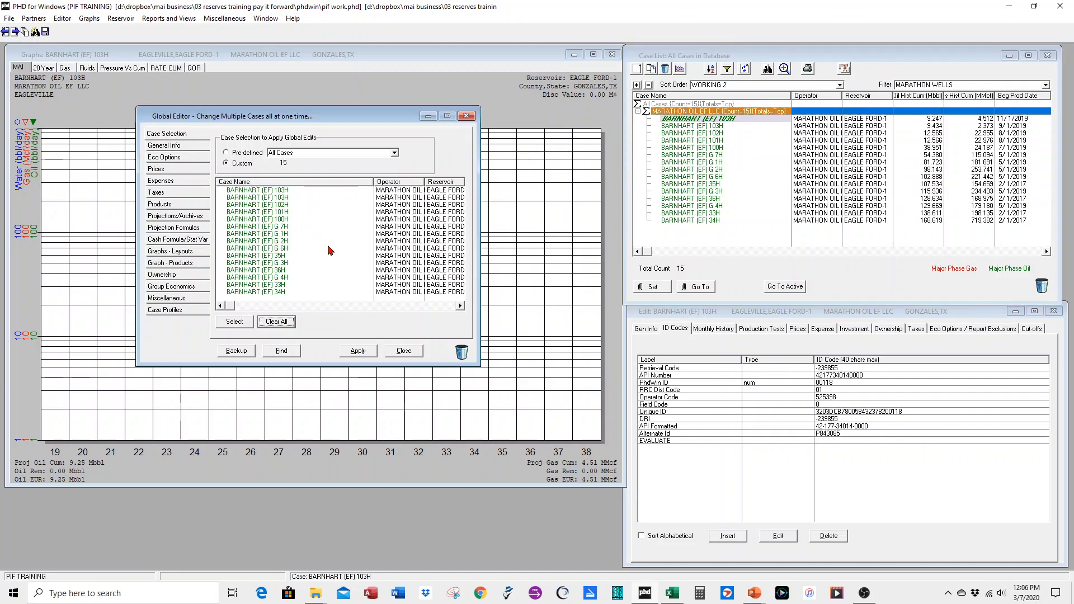
pyautogui.click(267, 271)
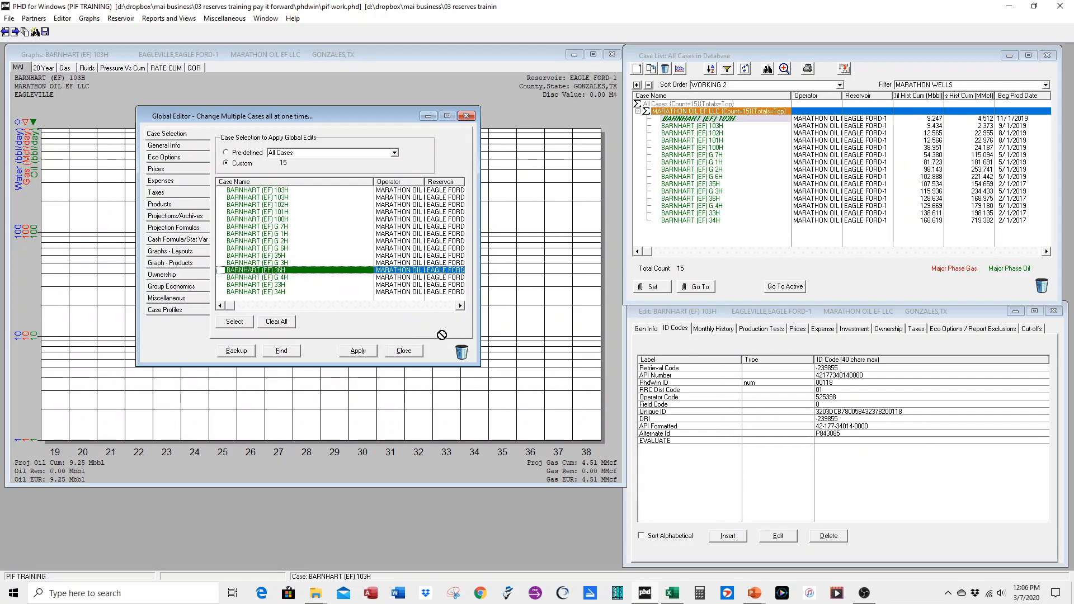
pyautogui.click(464, 352)
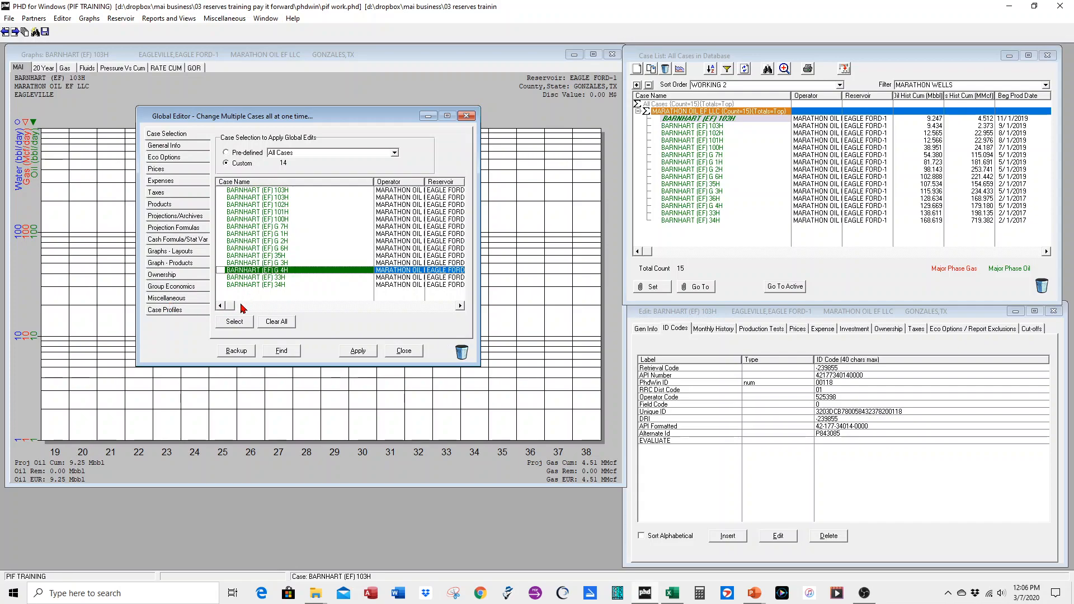
# Add the Set ID Code field from the miscellaneous fields to the list of global edits.
pyautogui.click(178, 301)
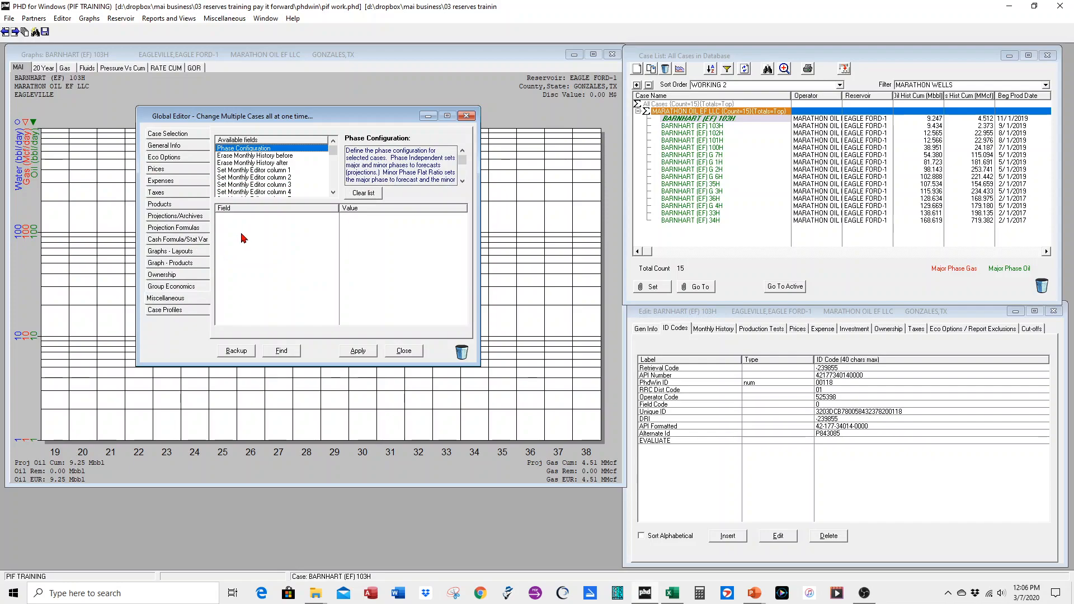
pyautogui.scroll(-1, 284, 173)
pyautogui.scroll(-3, 280, 190)
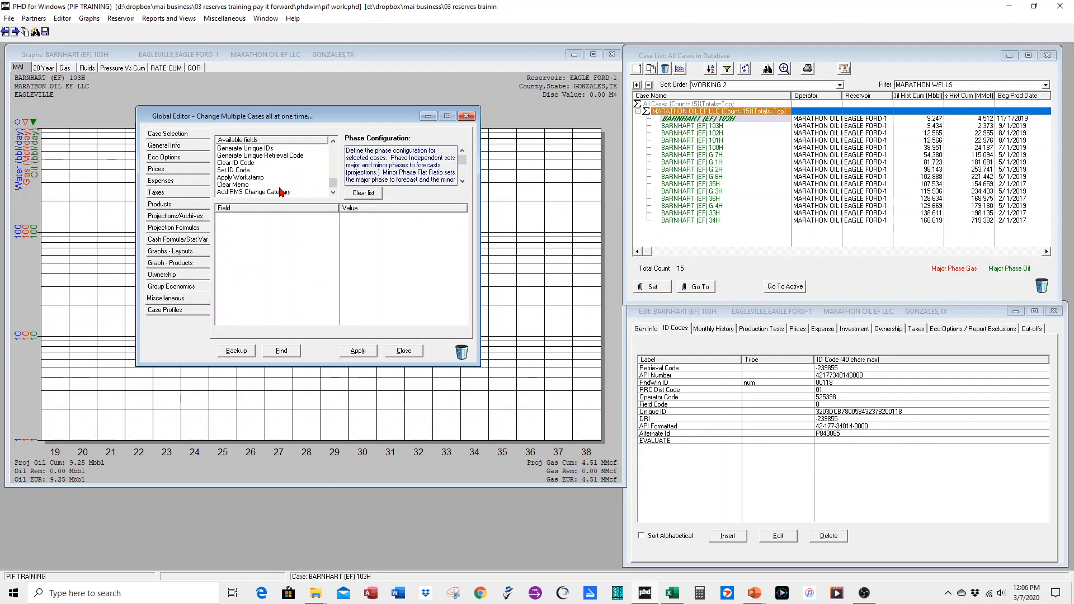
pyautogui.click(232, 170)
pyautogui.doubleClick(235, 172)
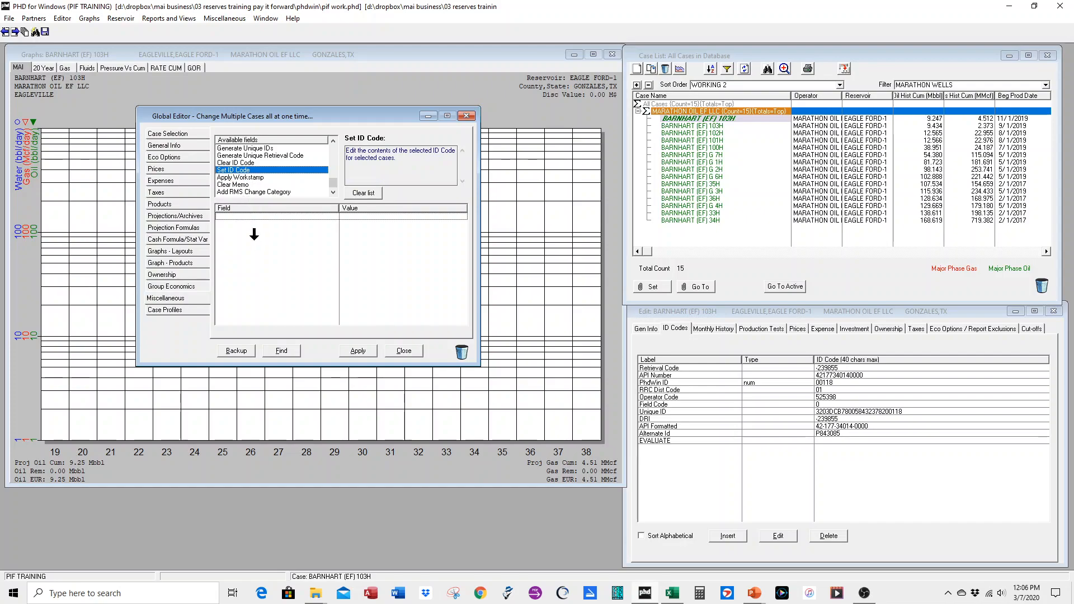
# Set the EVALUATE ID code's new value to Y, apply it to the selected cases, and close the Global Editor.
pyautogui.click(354, 217)
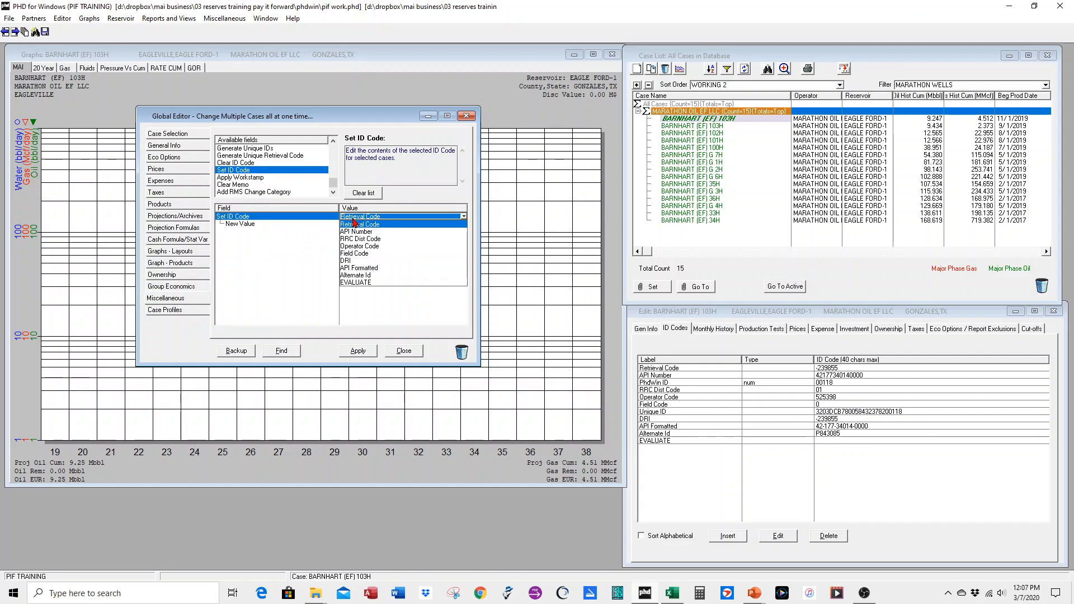
pyautogui.click(354, 283)
pyautogui.click(250, 226)
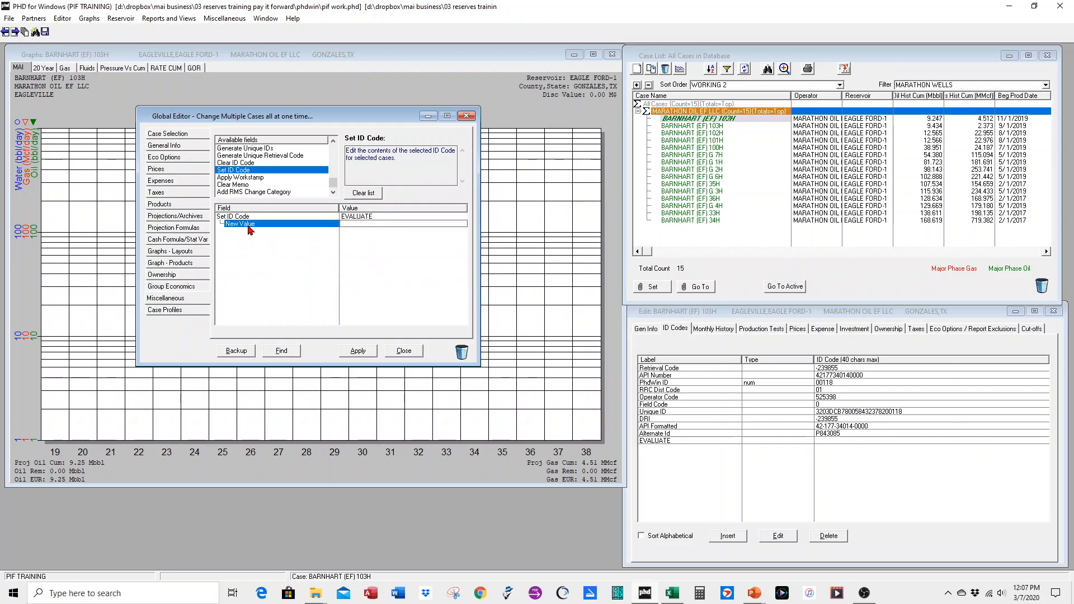
pyautogui.write('Y')
pyautogui.click(362, 355)
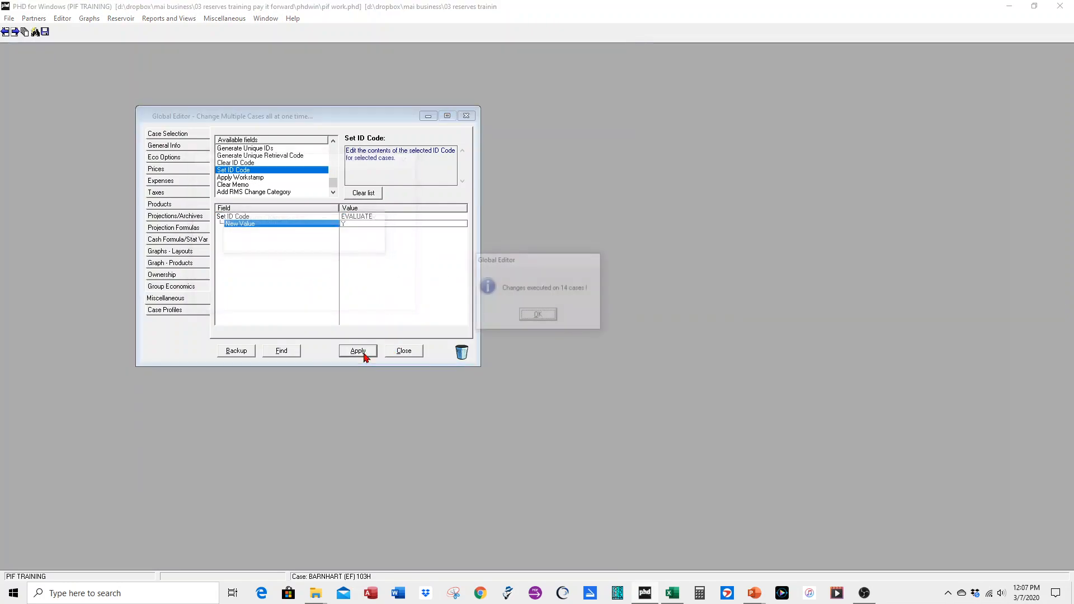
pyautogui.click(543, 315)
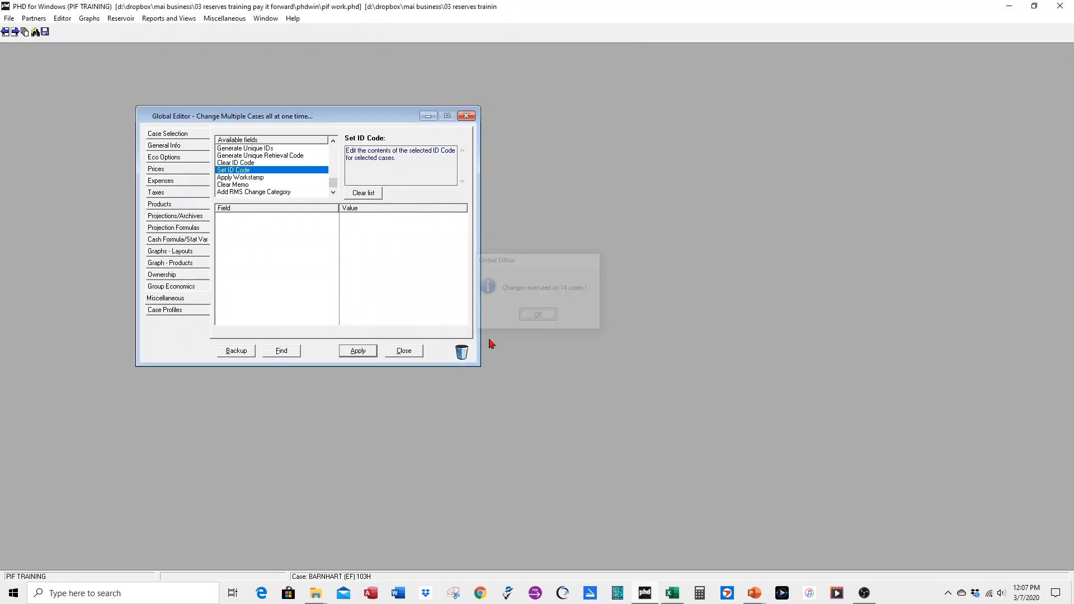
pyautogui.click(412, 353)
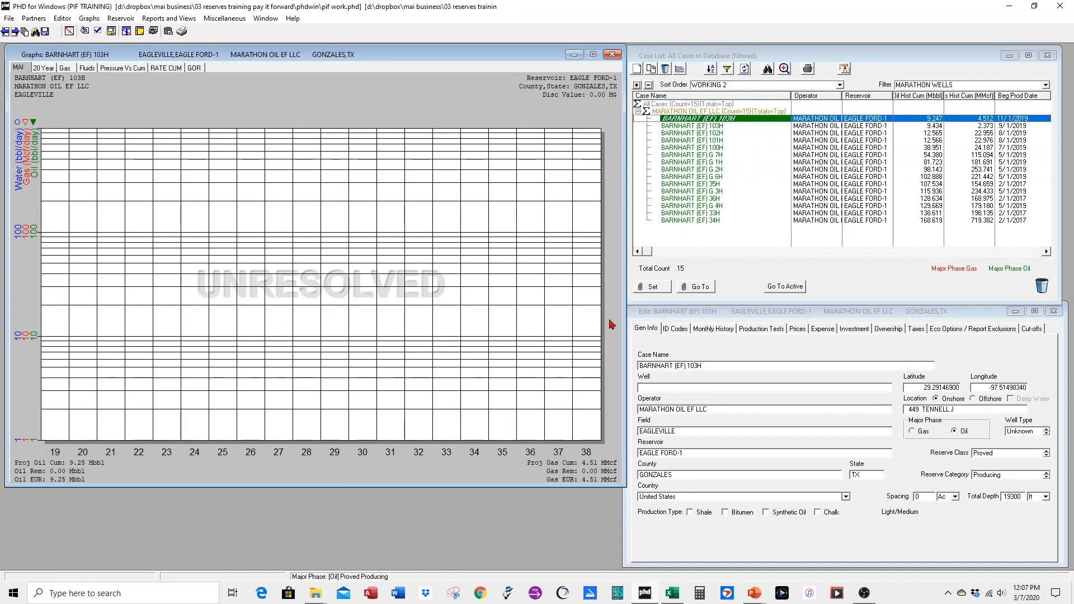
# Create and save a case filter named EVALUATE with the condition that the EVALUATE ID code contains Y.
pyautogui.click(927, 87)
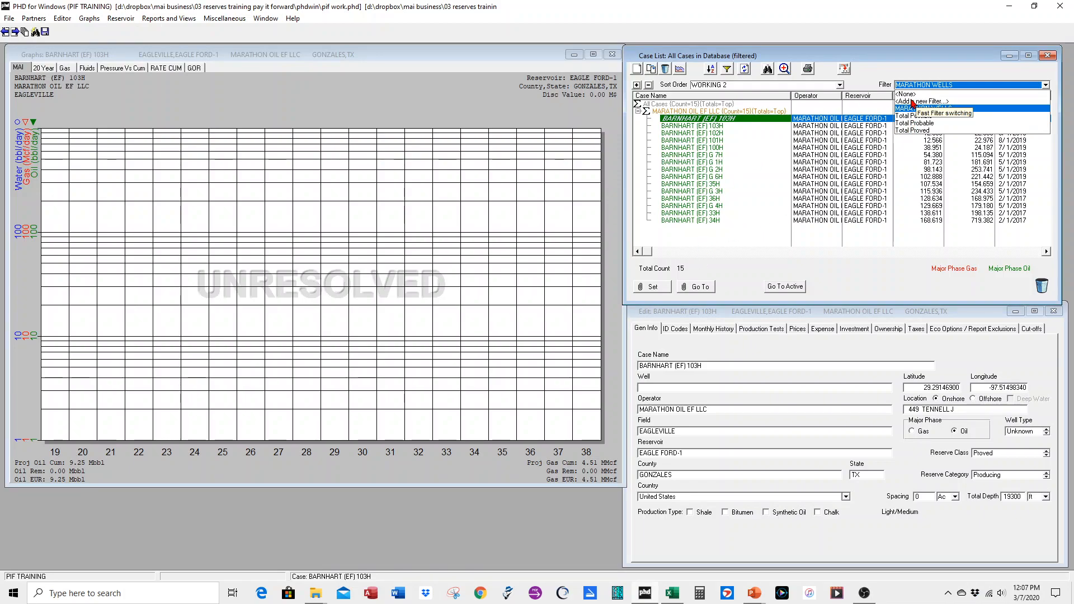
pyautogui.click(910, 102)
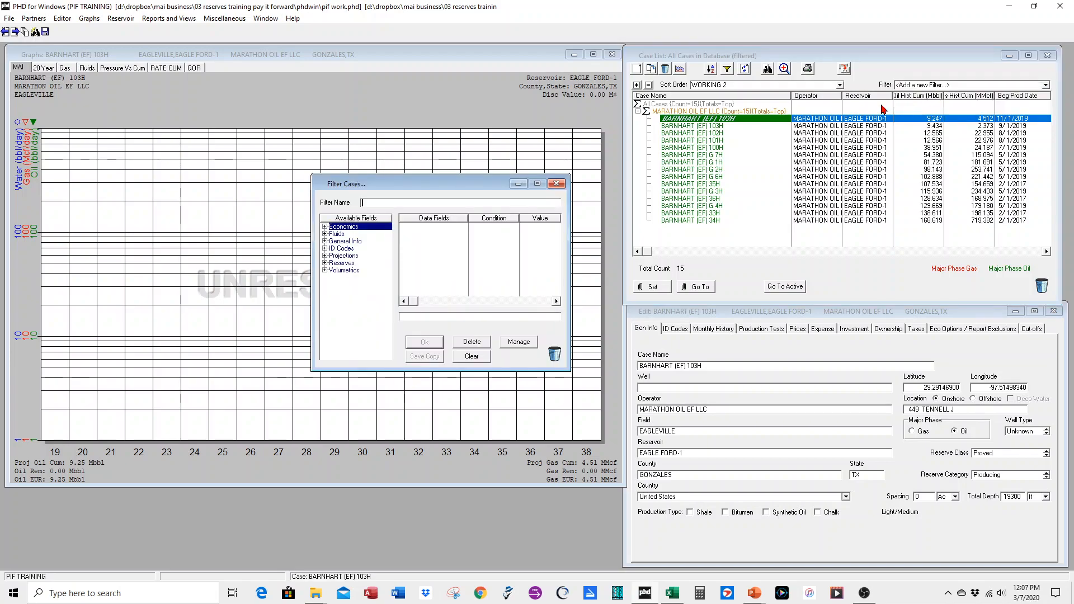
pyautogui.write('EVALUATE')
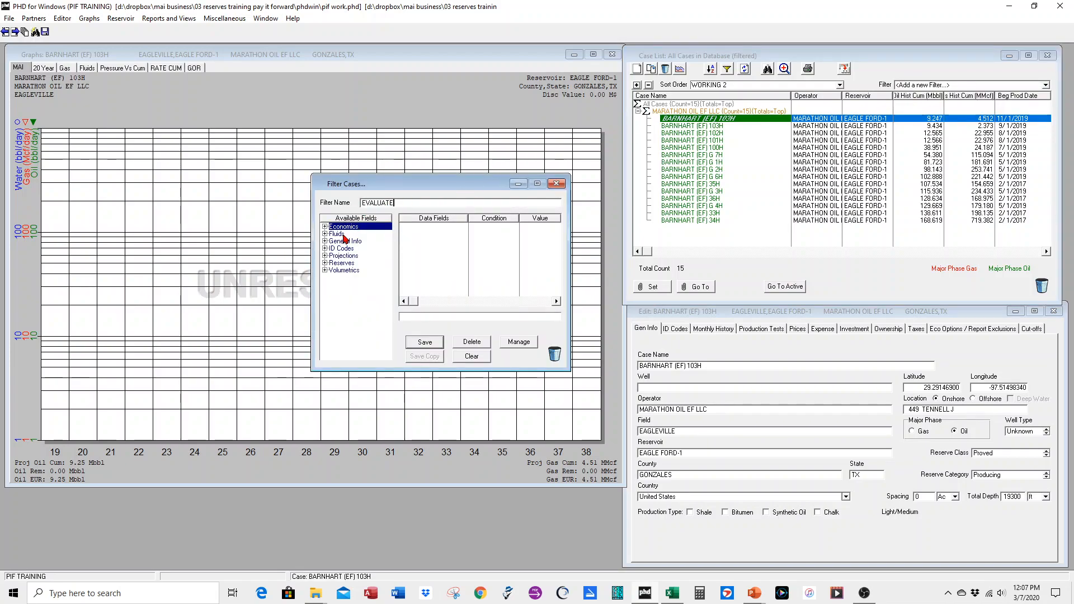
pyautogui.click(325, 248)
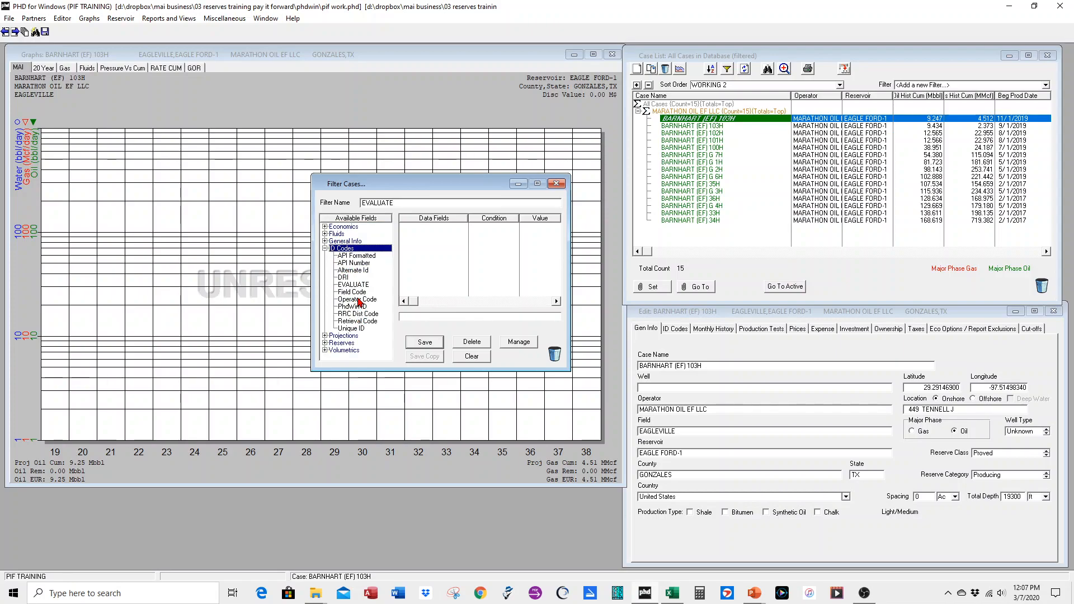
pyautogui.moveTo(354, 284); pyautogui.dragTo(424, 252)
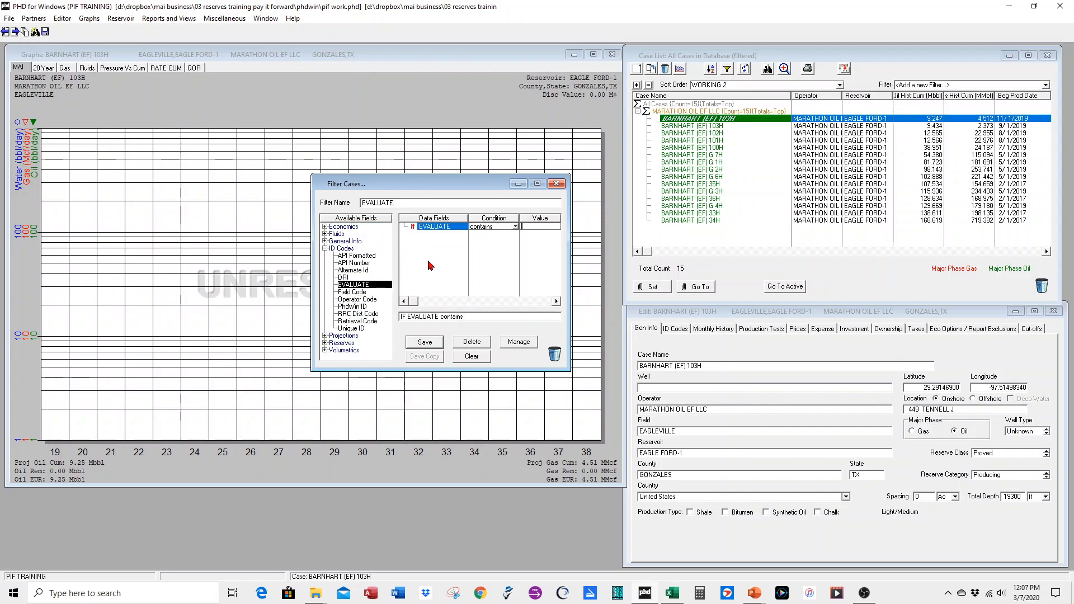
pyautogui.click(436, 345)
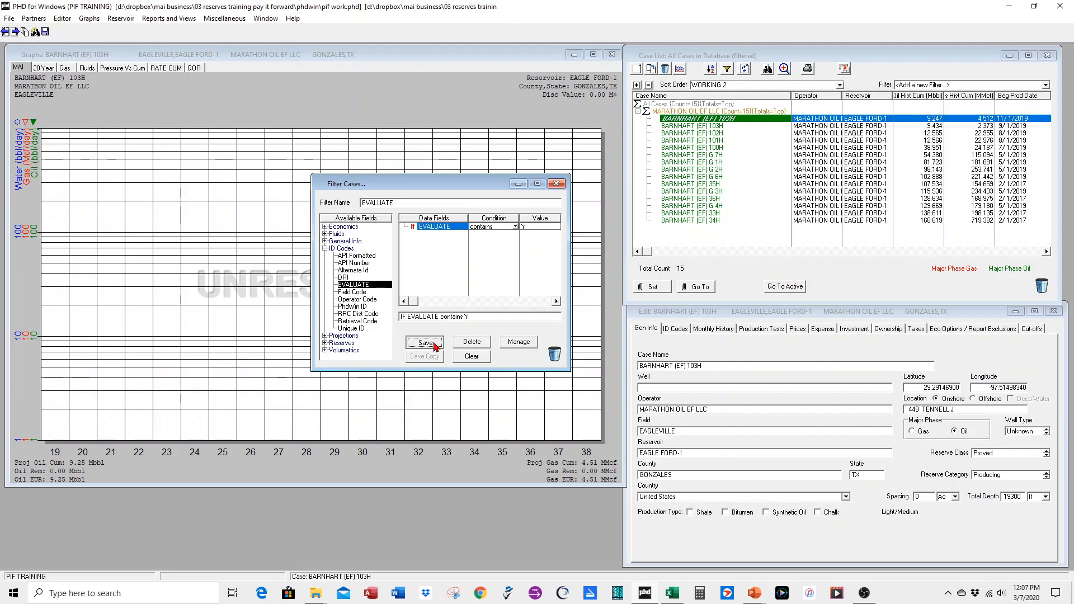
pyautogui.click(436, 345)
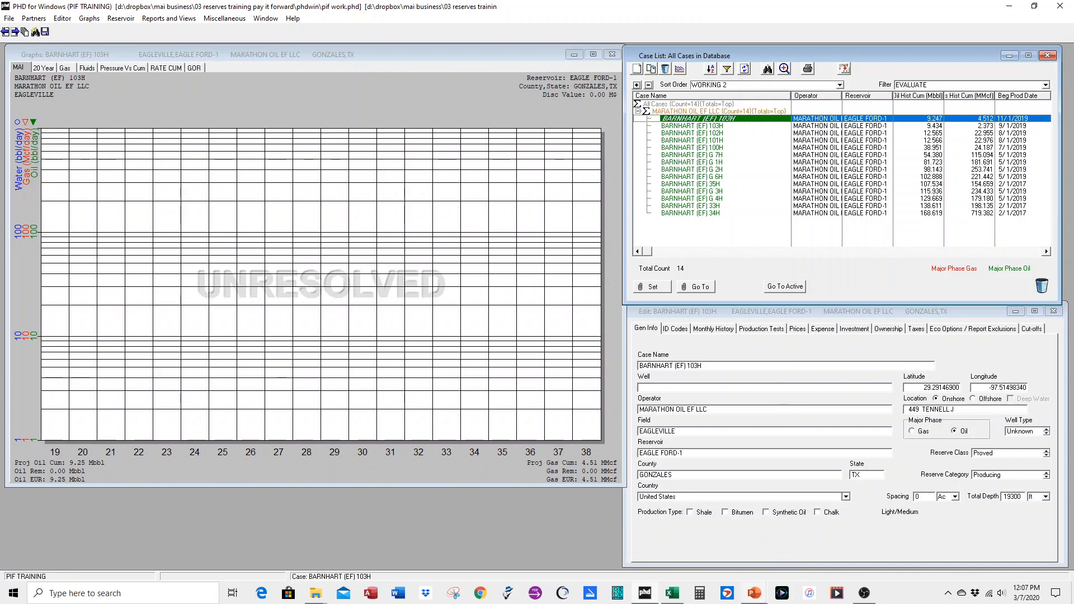
# Switch to the PIF Reserves & PHDWin presentation in PowerPoint, resume the slide show, and advance to the Well Ownership slide's text.
pyautogui.click(754, 593)
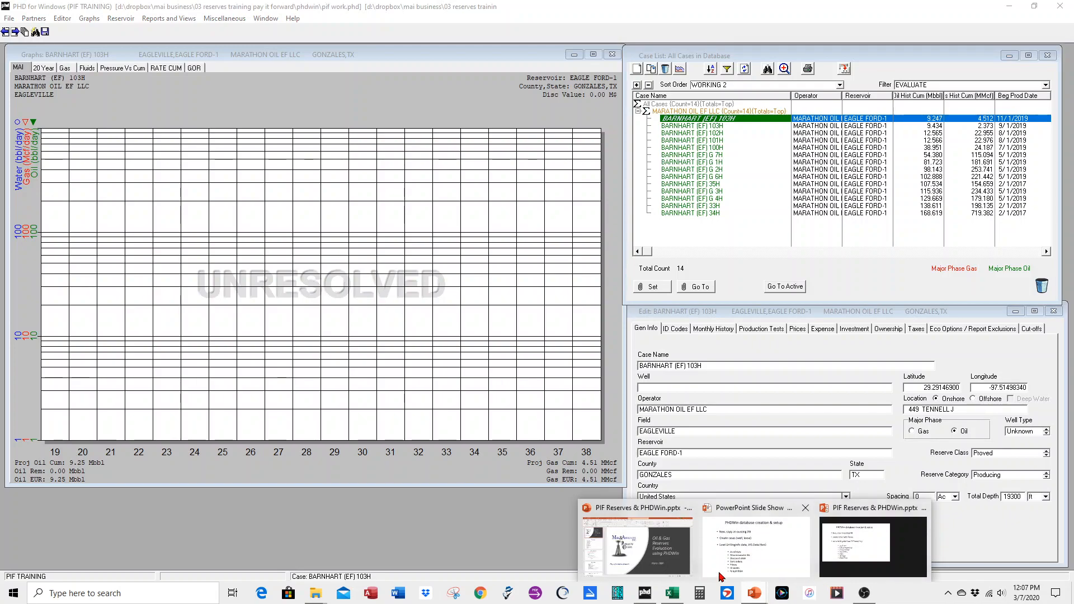
pyautogui.click(671, 566)
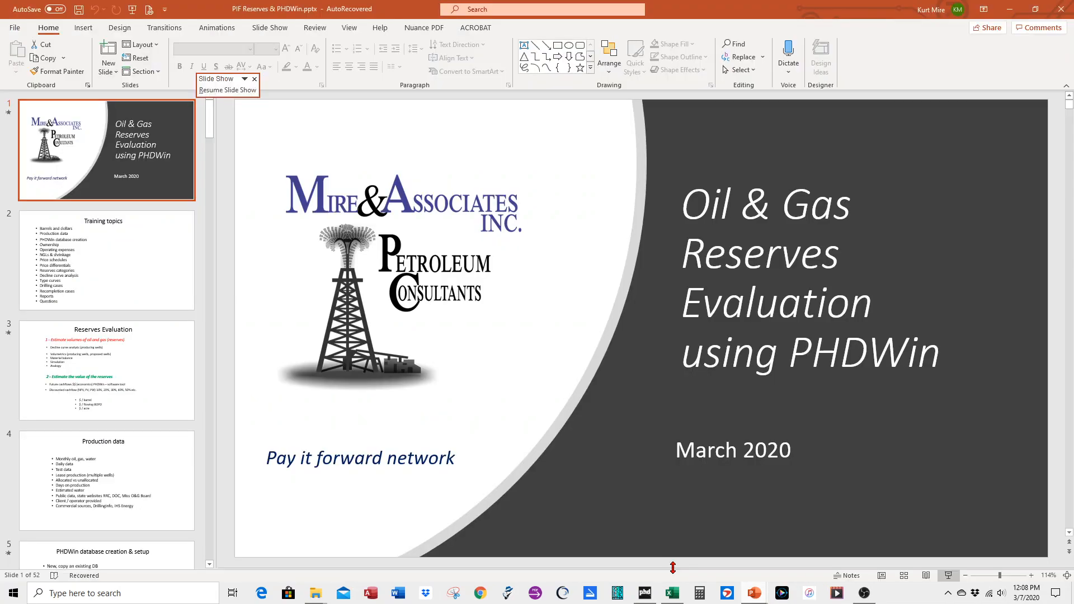
pyautogui.click(950, 577)
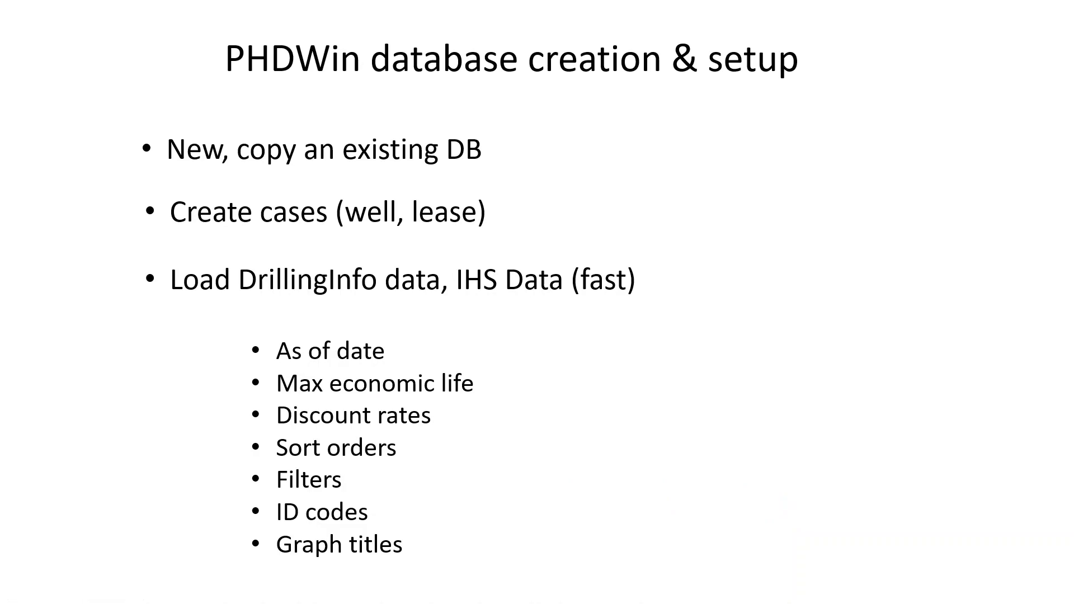
pyautogui.press('Right')
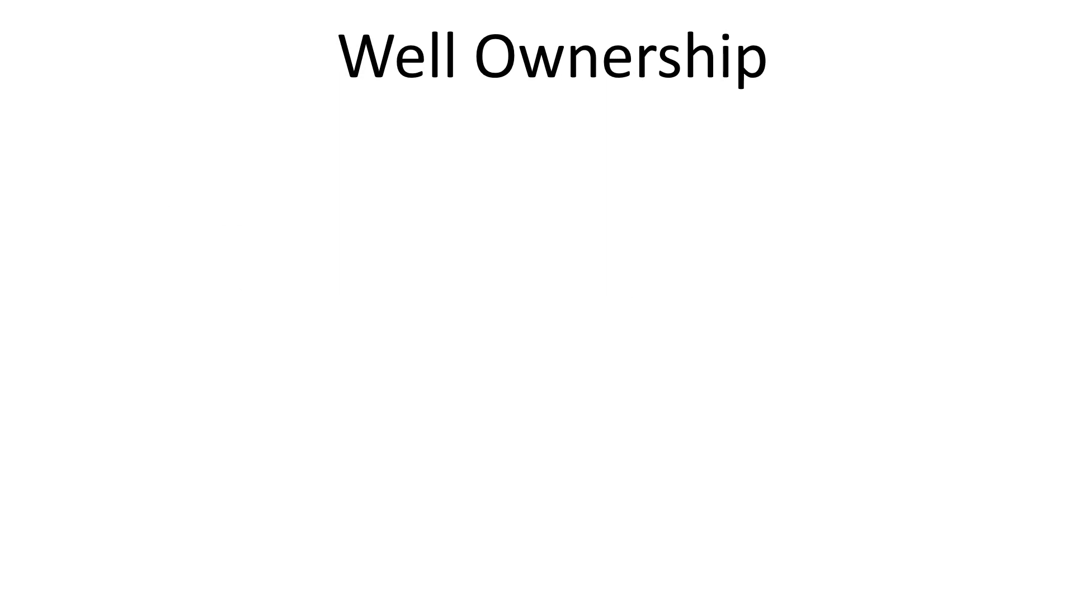
pyautogui.press('Right')
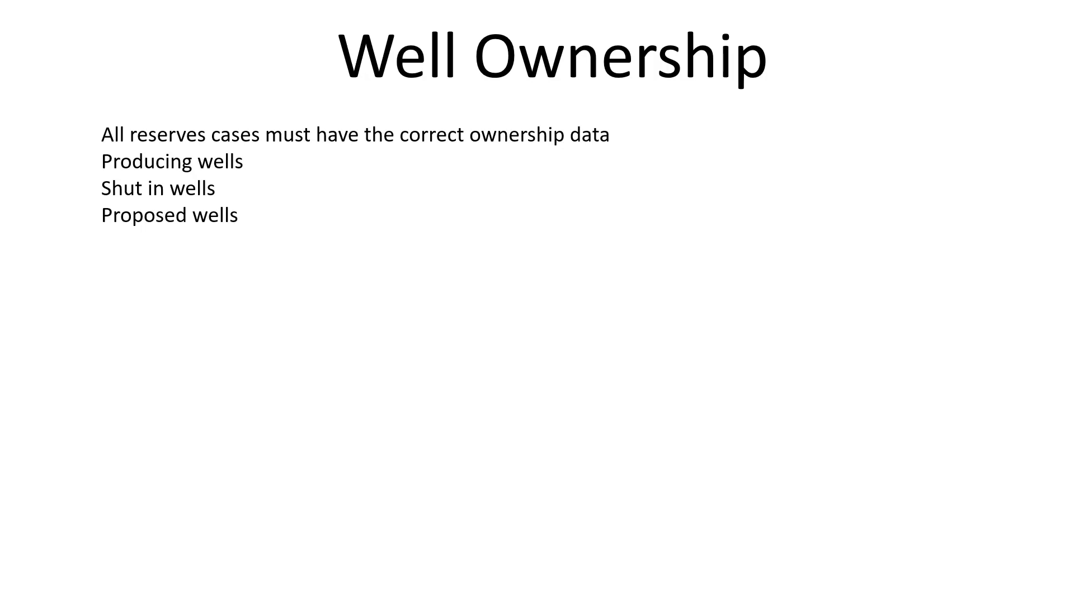